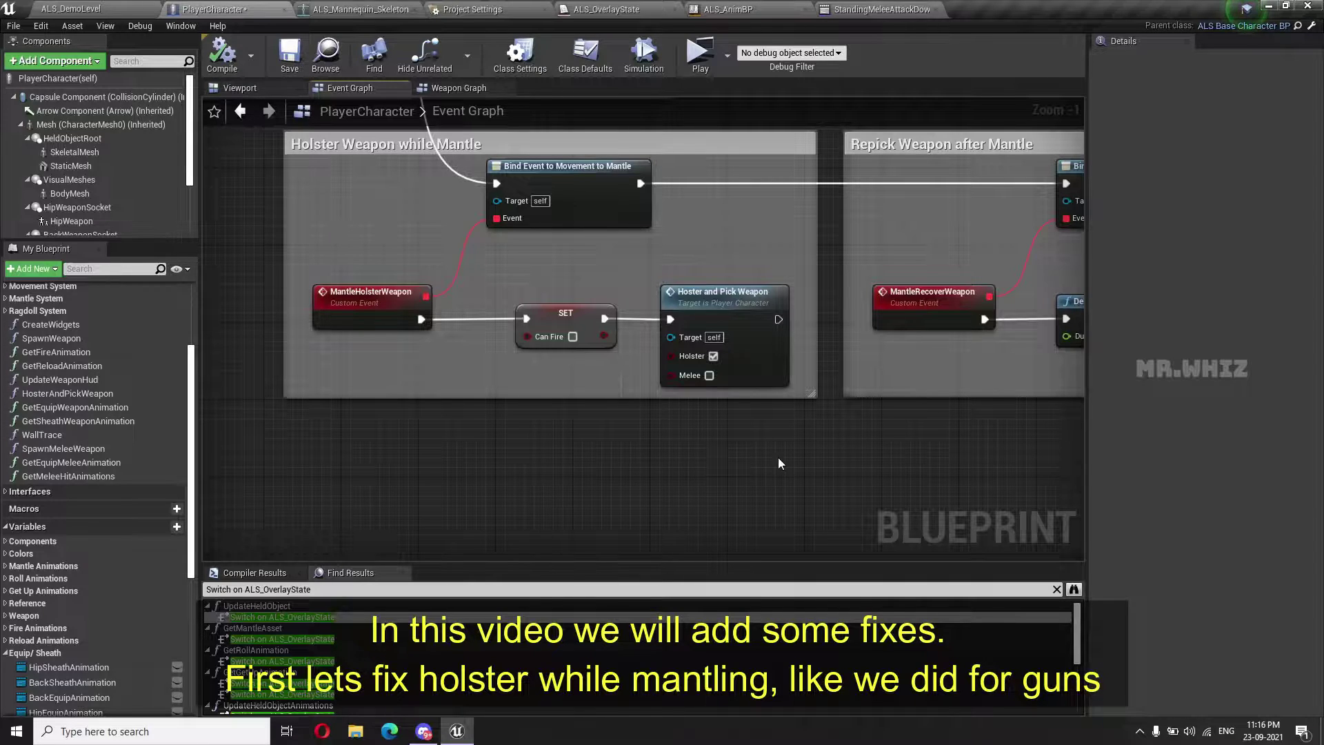
# Widen the Holster Weapon while Mantle comment leftward and shift the MantleHolsterWeapon event left
pyautogui.moveTo(749, 500); pyautogui.dragTo(760, 490, button='right')
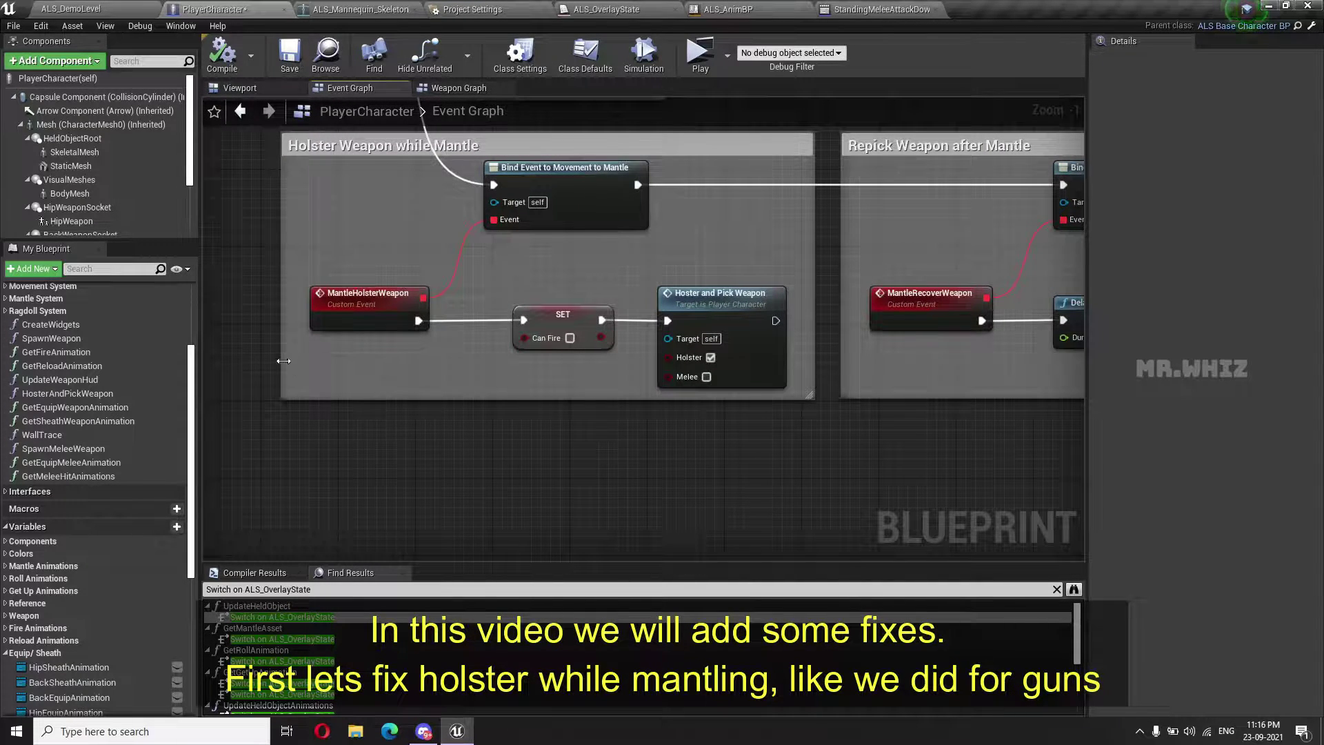
pyautogui.moveTo(283, 361); pyautogui.dragTo(150, 364)
pyautogui.moveTo(219, 369); pyautogui.dragTo(488, 424, button='right')
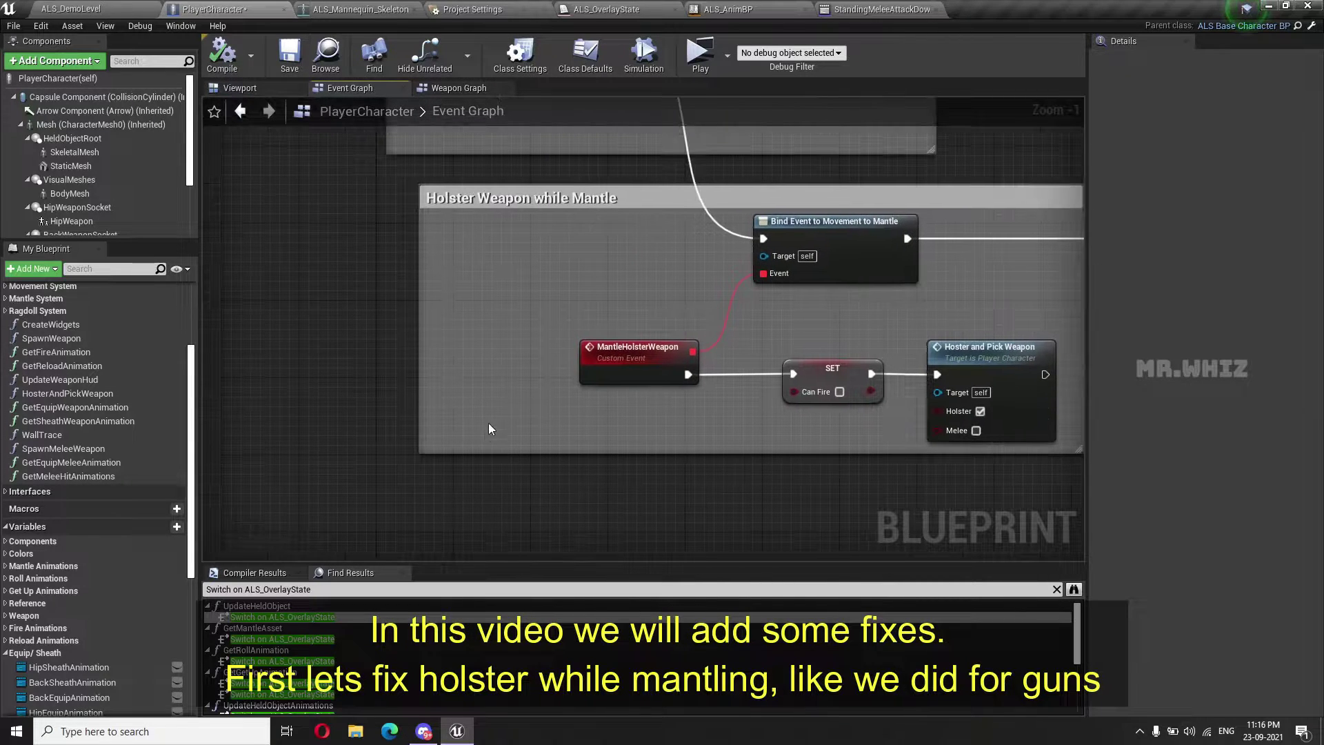
pyautogui.moveTo(611, 372); pyautogui.dragTo(455, 372)
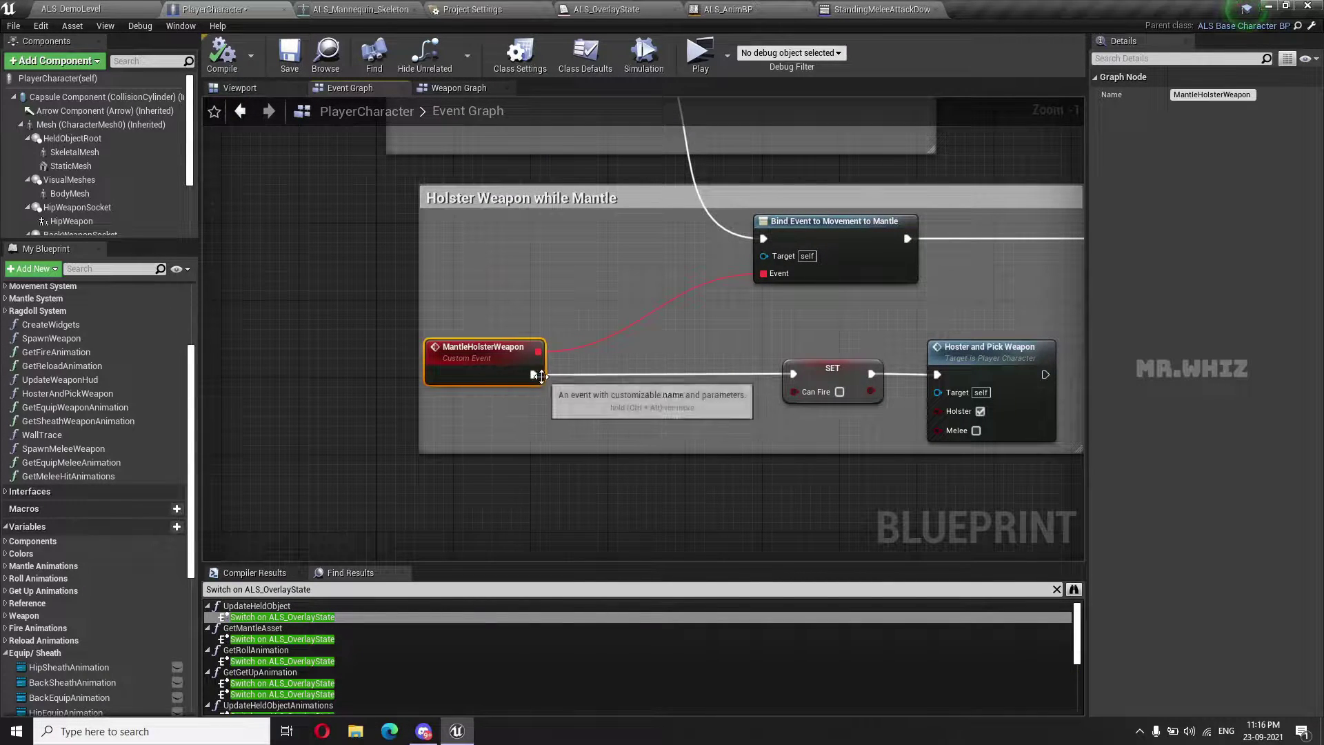
# Add a Branch after MantleHolsterWeapon, placed between the event and SET Can Fire
pyautogui.moveTo(540, 375); pyautogui.dragTo(653, 373)
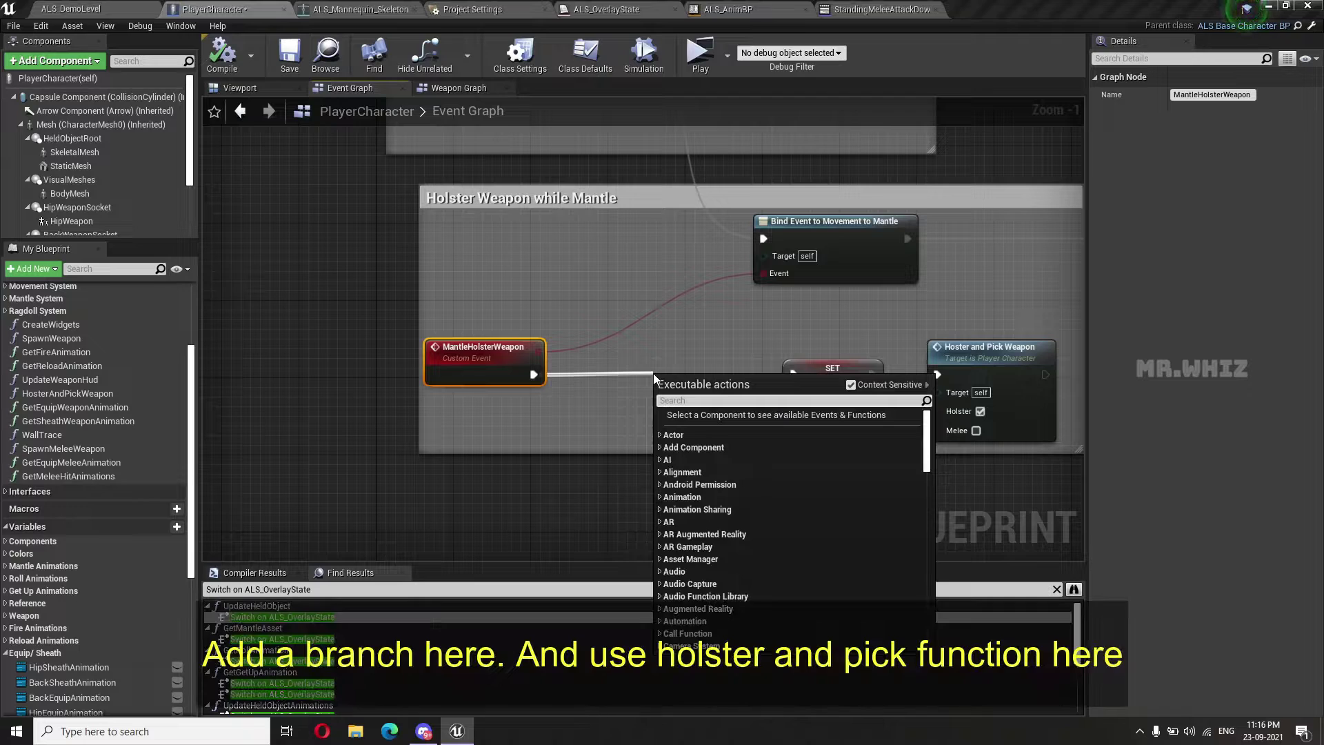
pyautogui.write('branch')
pyautogui.press('Return')
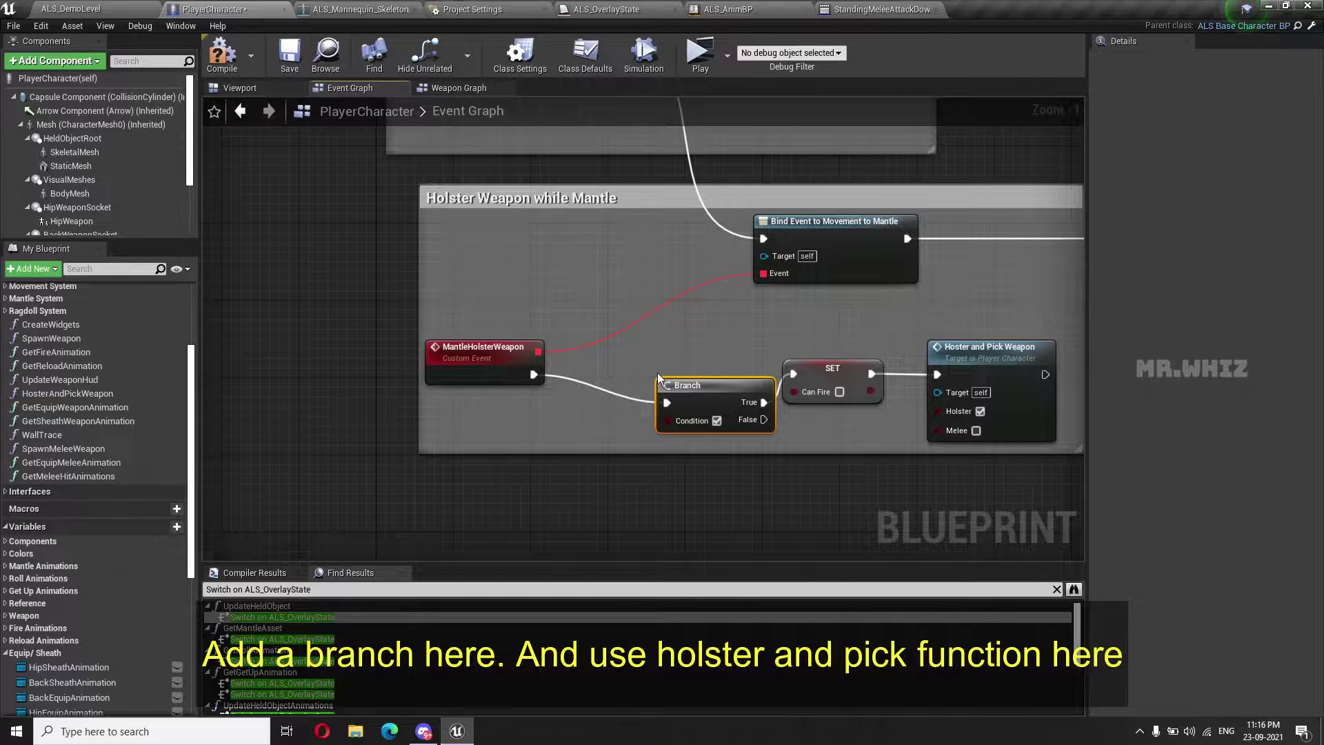
pyautogui.moveTo(658, 409); pyautogui.dragTo(601, 379)
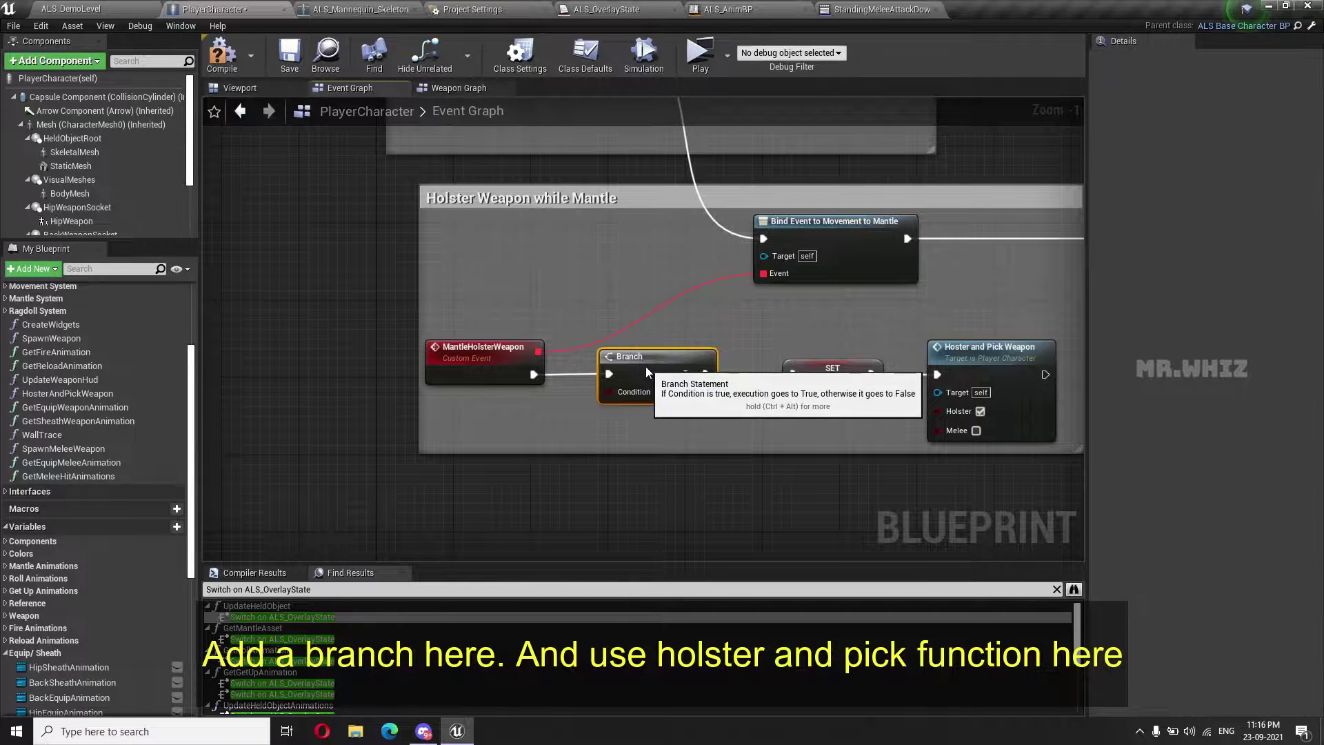
# Feed a MeleeEquipped getter into the new Branch's Condition
pyautogui.moveTo(789, 470); pyautogui.dragTo(633, 443, button='right')
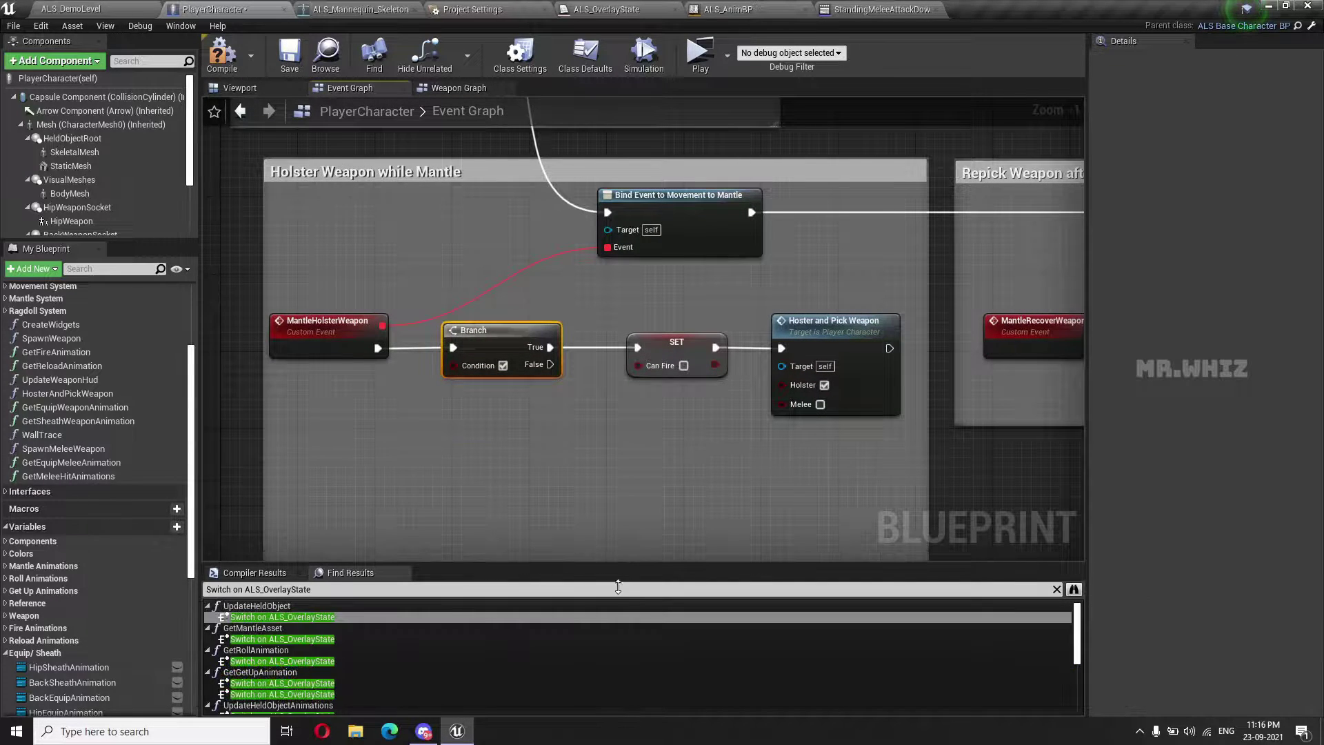
pyautogui.moveTo(628, 504); pyautogui.dragTo(740, 434, button='right')
pyautogui.scroll(-10, 105, 687)
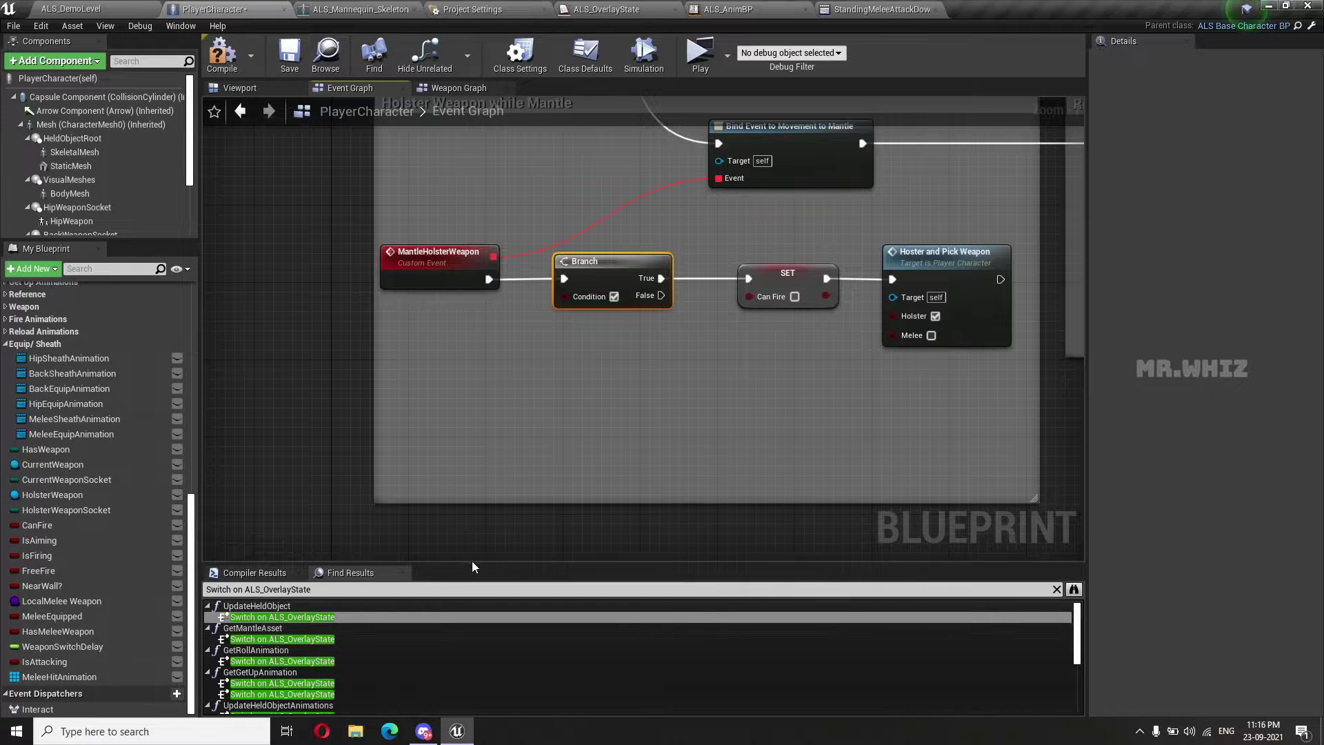
pyautogui.click(403, 574)
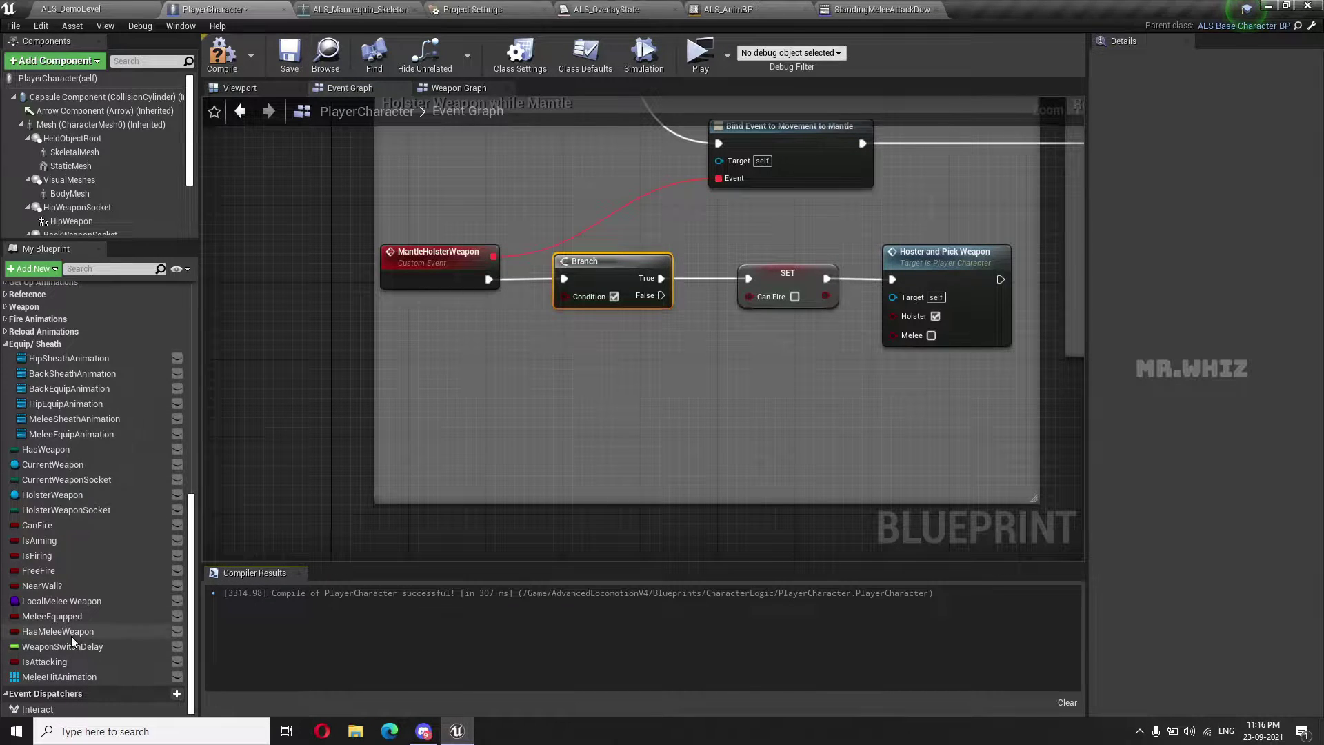
pyautogui.moveTo(51, 615); pyautogui.dragTo(560, 298)
pyautogui.moveTo(482, 312); pyautogui.dragTo(473, 350)
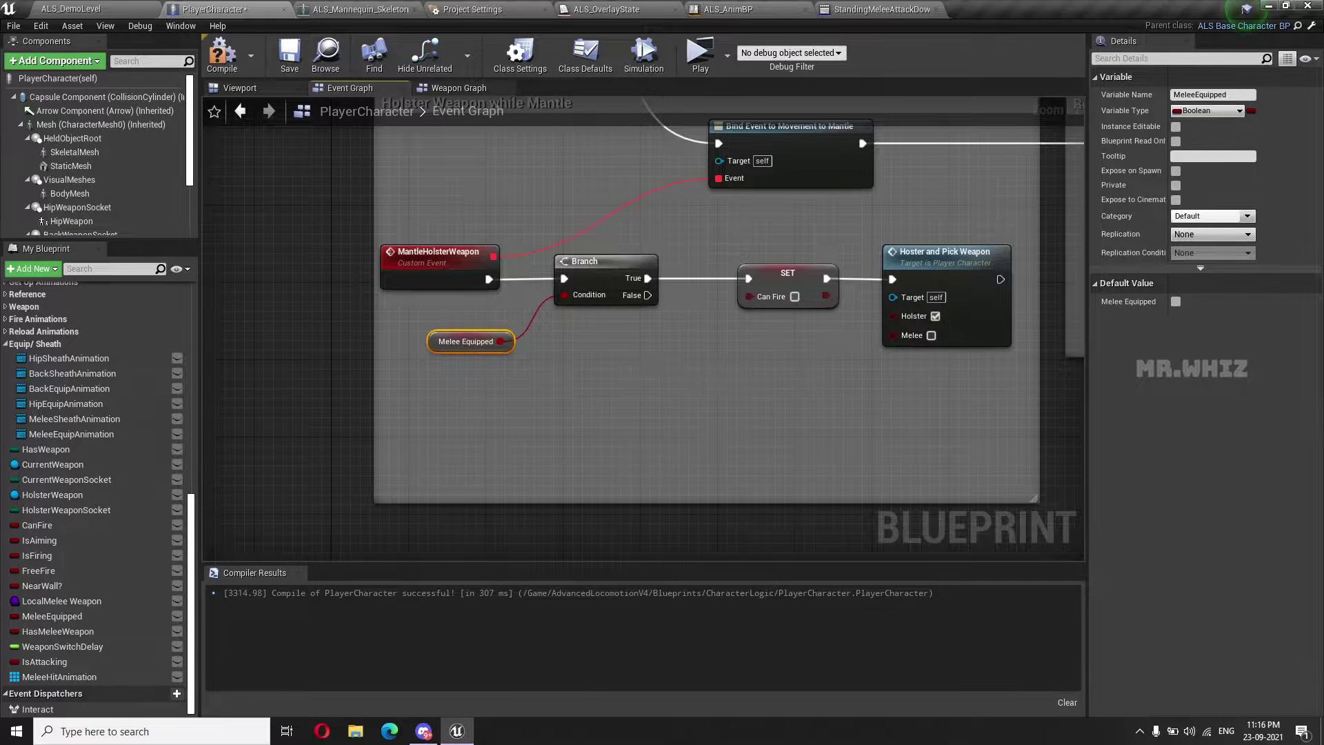
# Move the SET and Hoster and Pick Weapon nodes lower and wire Branch False to SET Can Fire
pyautogui.moveTo(813, 387); pyautogui.dragTo(554, 535, button='right')
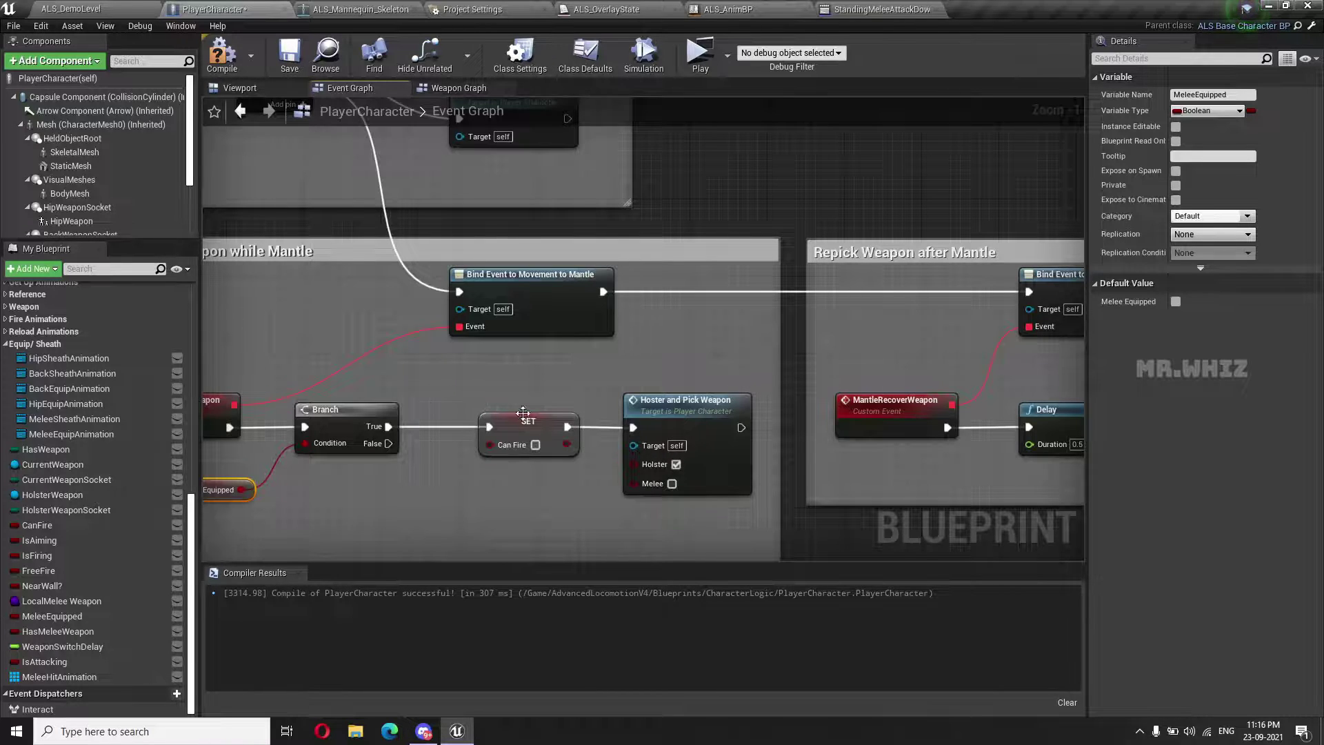
pyautogui.moveTo(523, 413); pyautogui.dragTo(661, 490)
pyautogui.moveTo(686, 400); pyautogui.dragTo(677, 487)
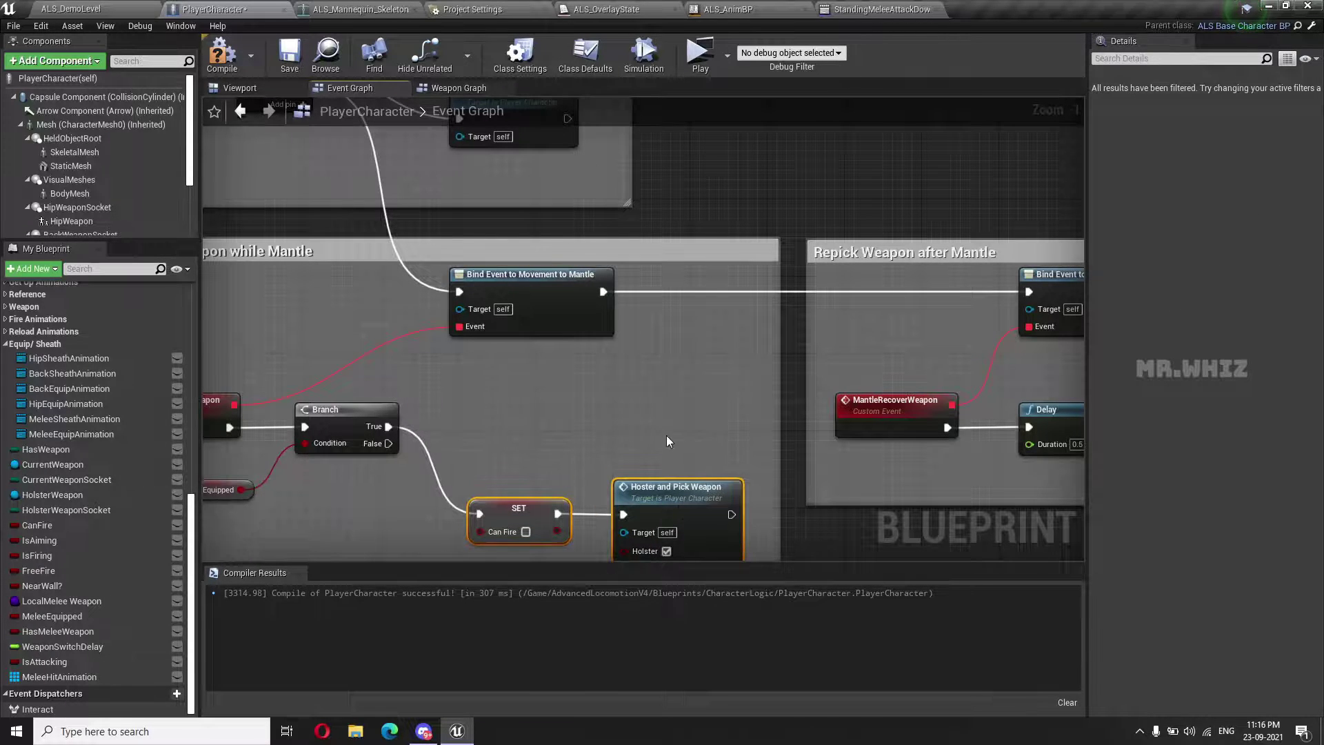
pyautogui.moveTo(667, 441); pyautogui.dragTo(667, 319, button='right')
pyautogui.moveTo(621, 364); pyautogui.dragTo(631, 422)
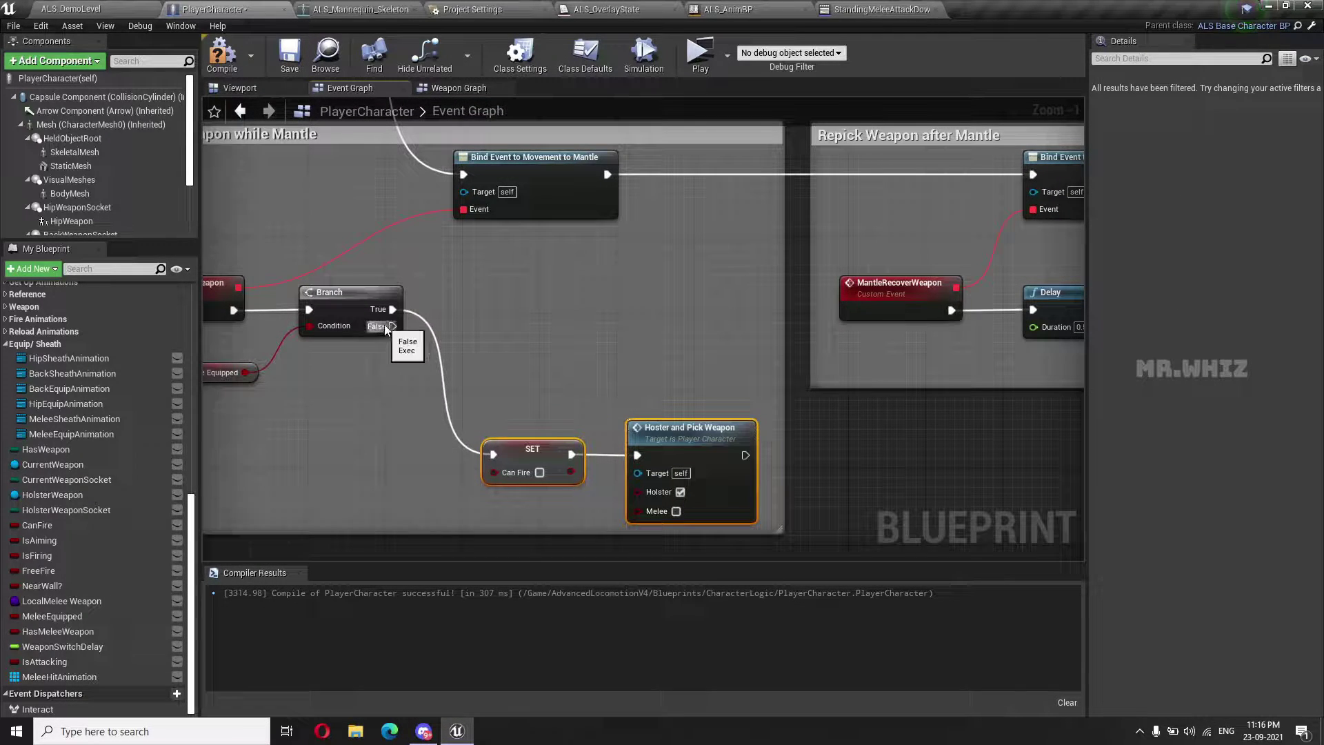
pyautogui.moveTo(392, 326); pyautogui.dragTo(493, 455)
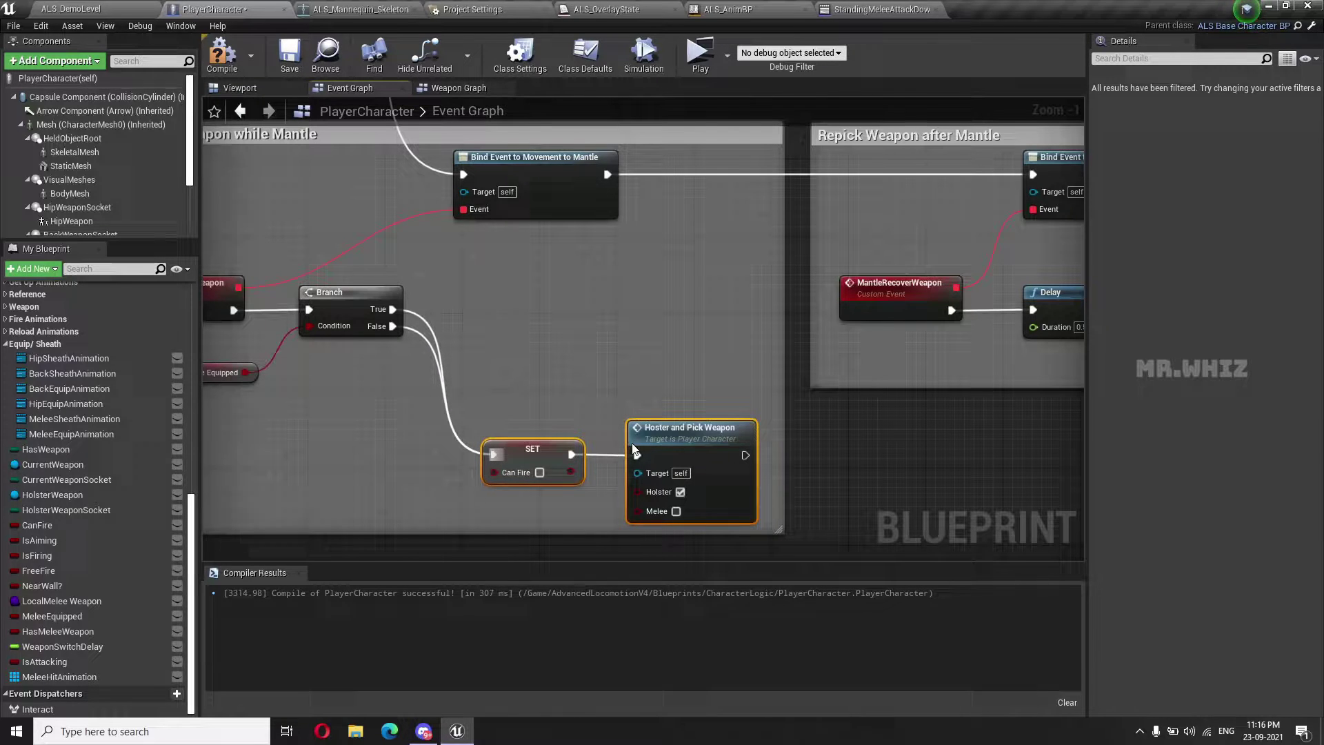
# Duplicate the Hoster and Pick Weapon node
pyautogui.click(674, 439)
pyautogui.hotkey('ctrl', 'c')
pyautogui.hotkey('ctrl', 'v')
# Place the duplicate Hoster and Pick Weapon above the original, wire Branch True into it, and tick Melee
pyautogui.moveTo(788, 424)
pyautogui.mouseDown()
pyautogui.moveTo(677, 286)
pyautogui.moveTo(686, 258)
pyautogui.mouseUp()
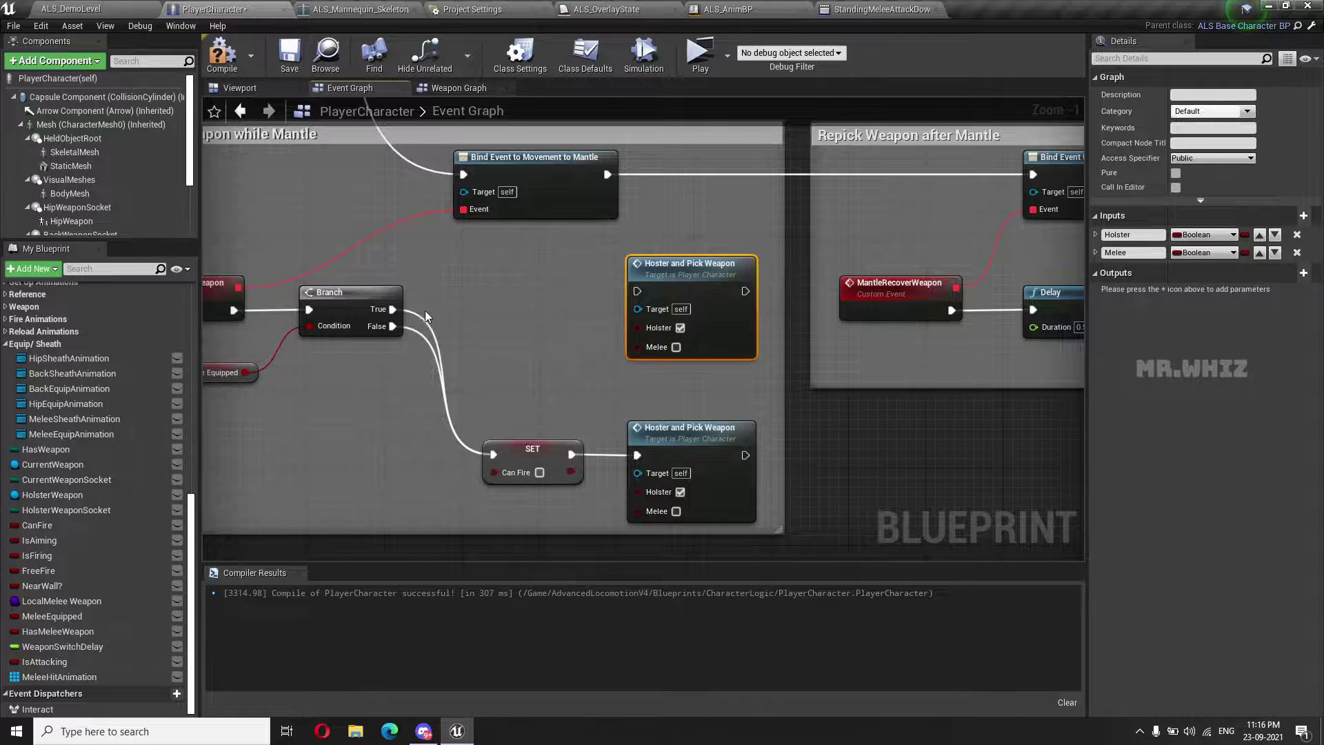
pyautogui.moveTo(393, 310); pyautogui.dragTo(655, 297)
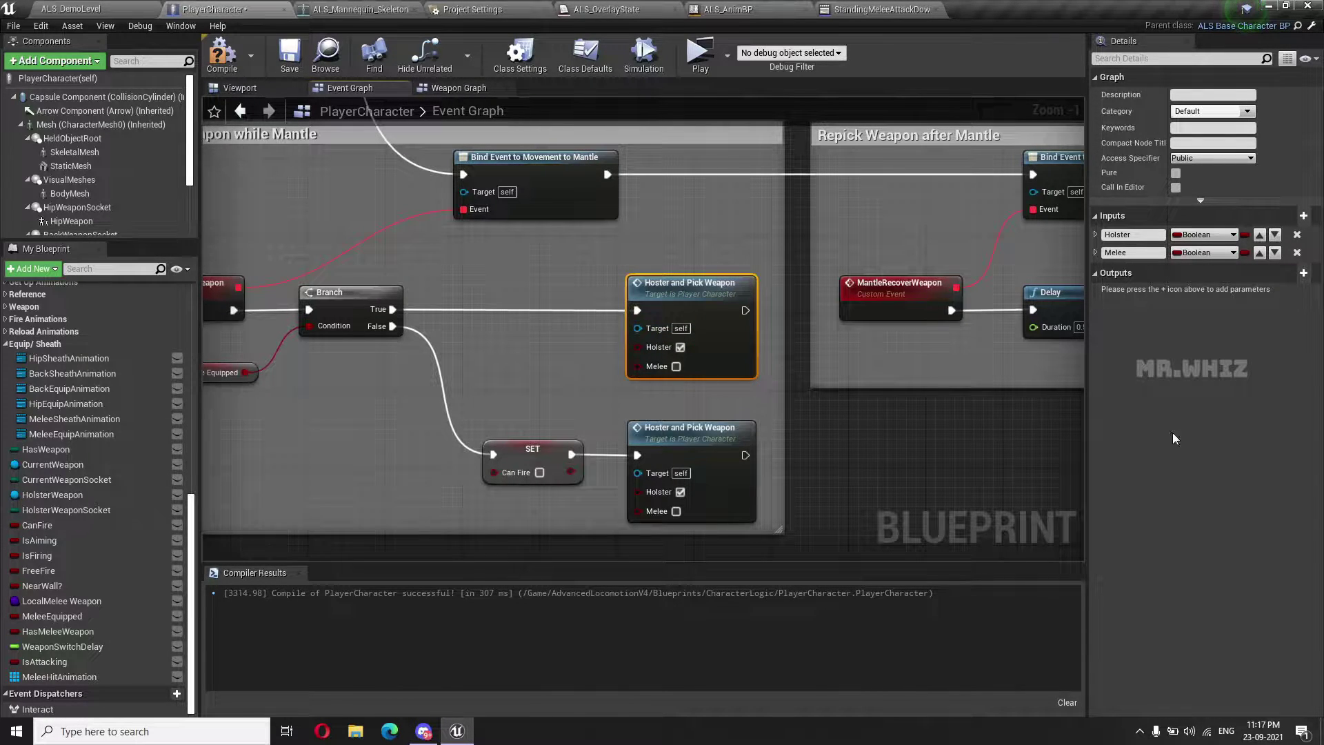
pyautogui.click(676, 366)
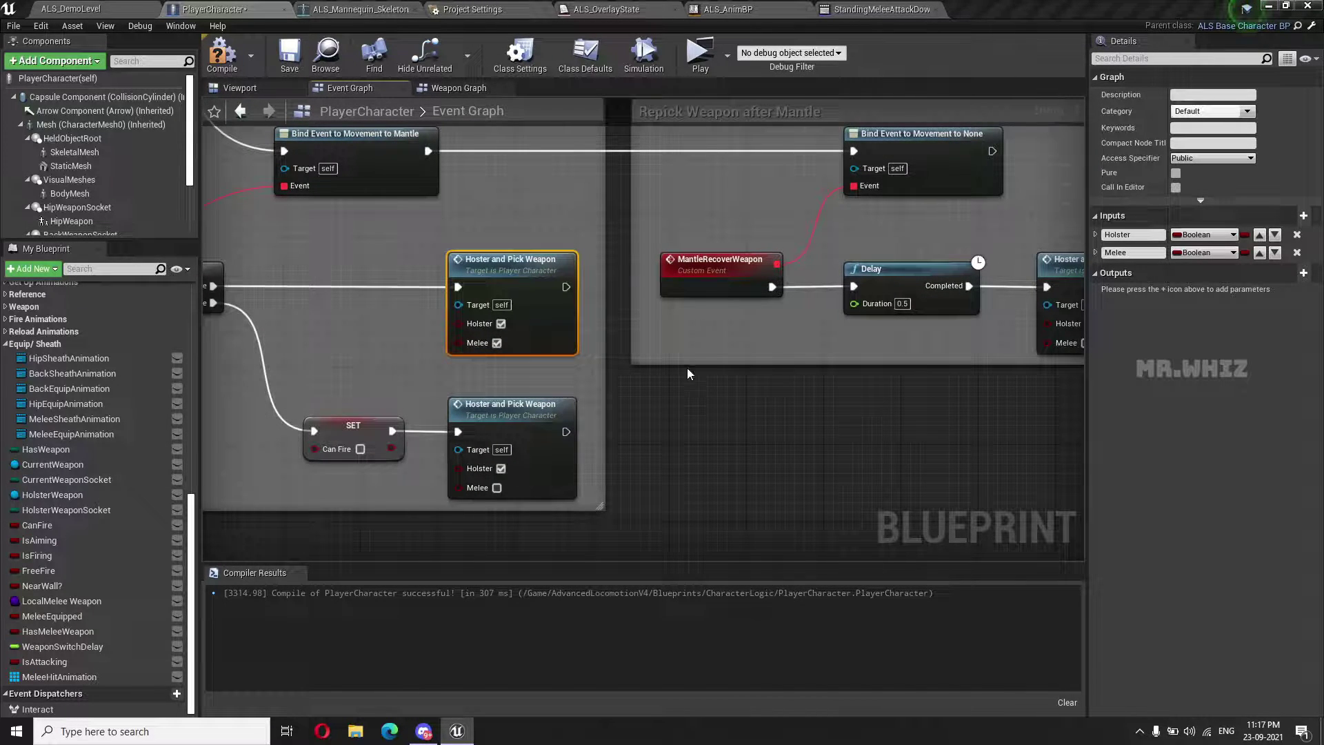
pyautogui.moveTo(531, 263); pyautogui.dragTo(386, 262)
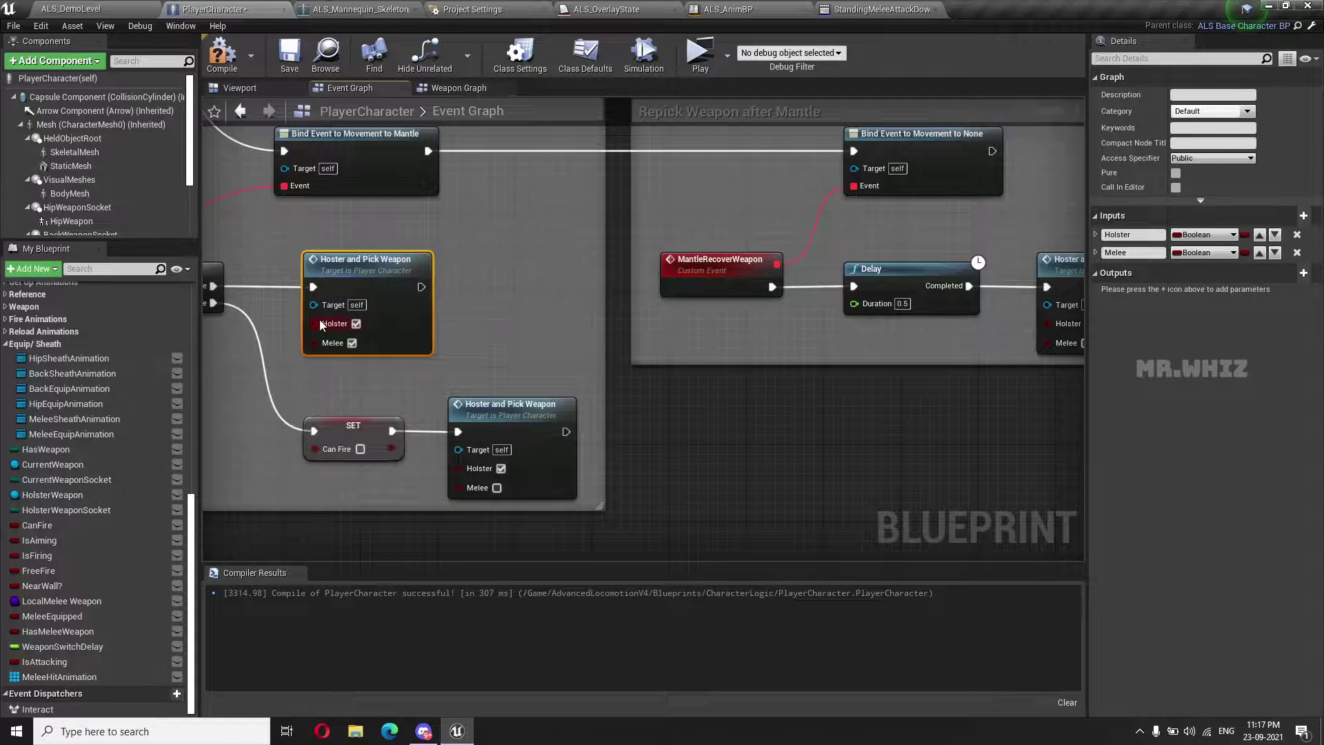
pyautogui.scroll(2, 146, 312)
pyautogui.scroll(2, 149, 312)
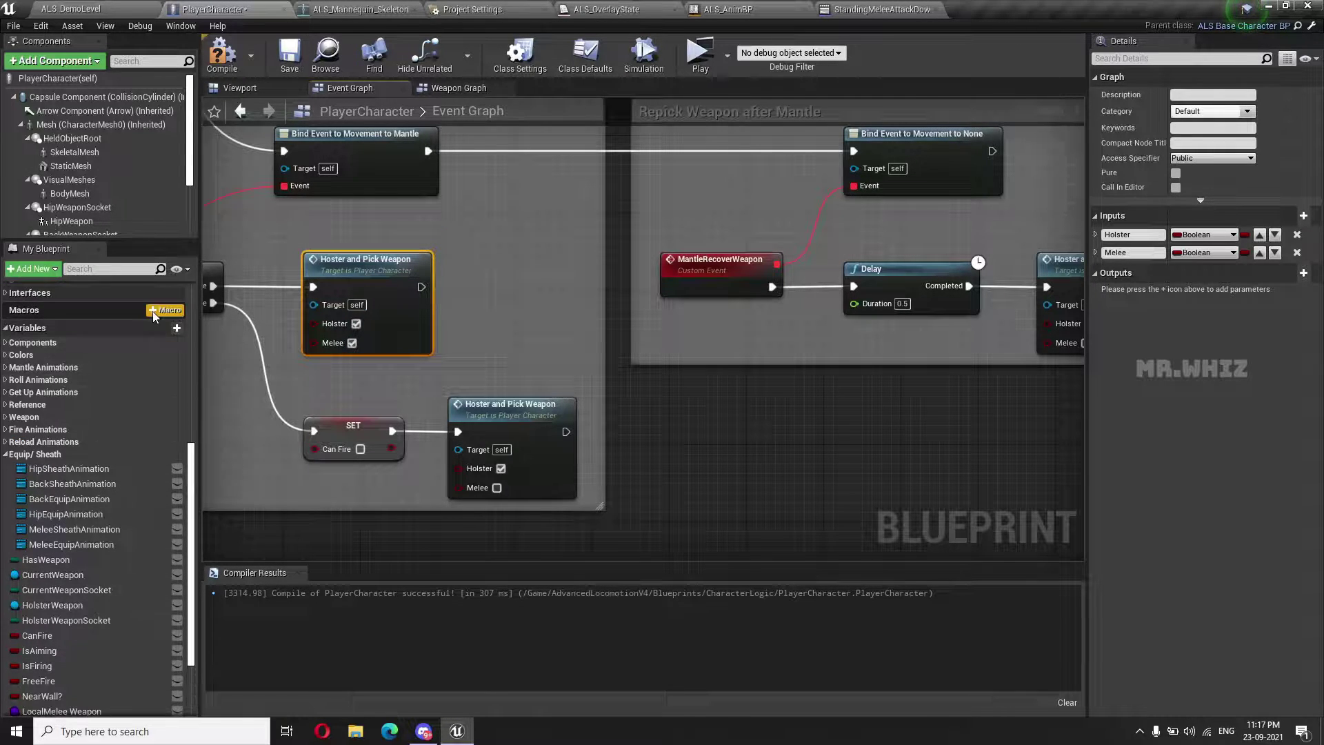
# Create a Boolean variable named ReTakeMelee and compile the blueprint
pyautogui.click(177, 327)
pyautogui.write('ReTakeMelee')
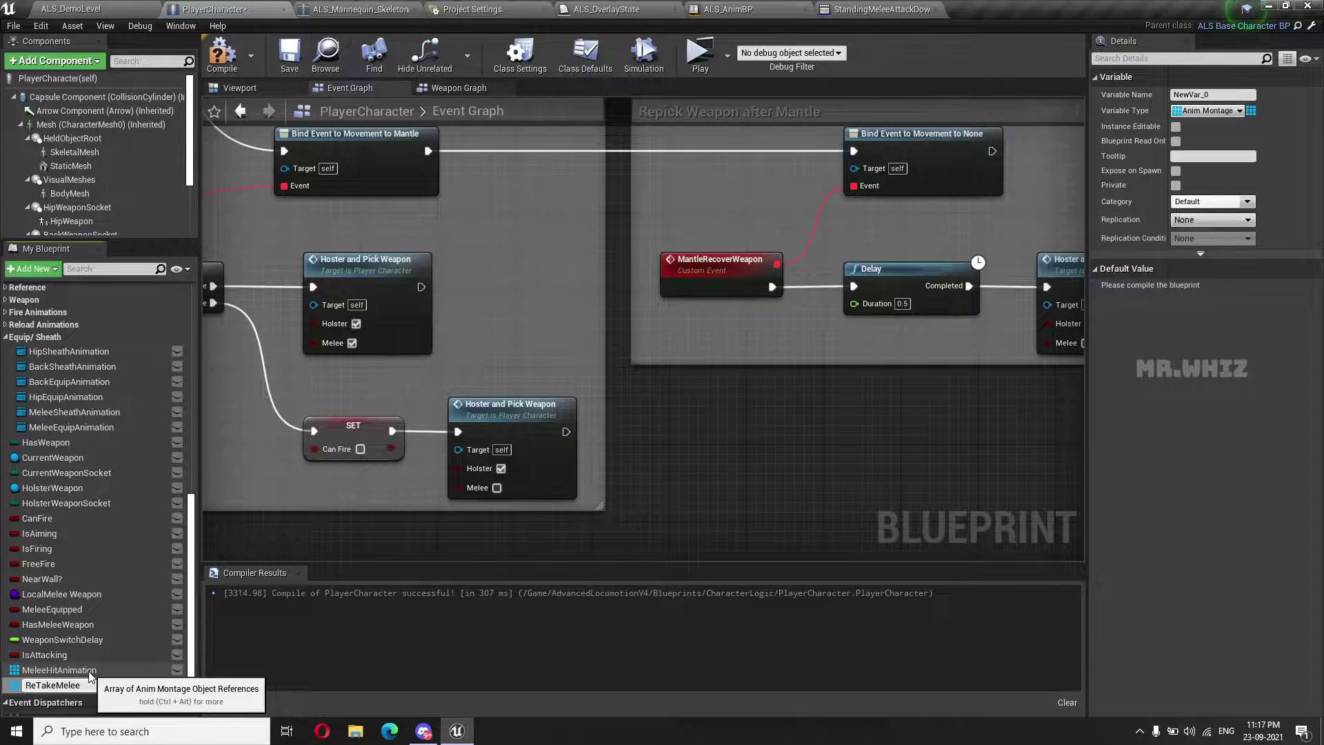
pyautogui.press('Return')
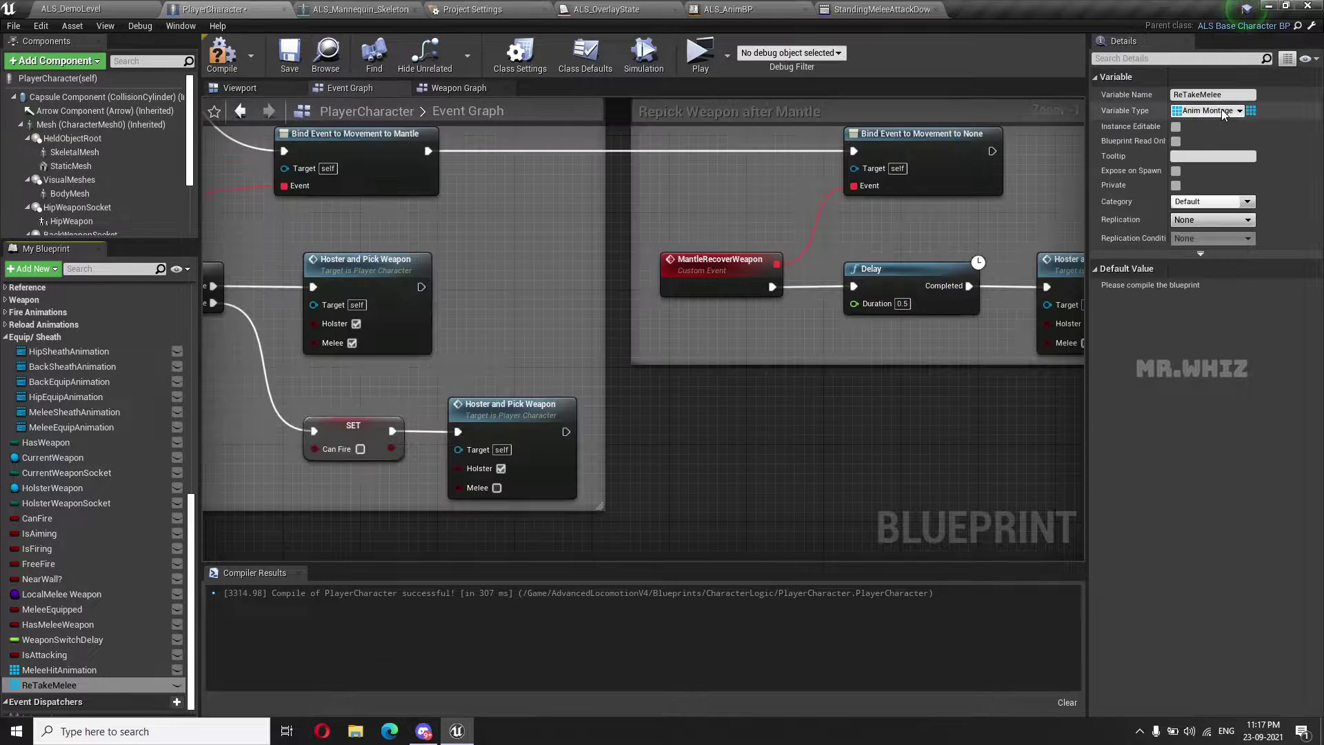
pyautogui.click(1223, 114)
pyautogui.click(1107, 150)
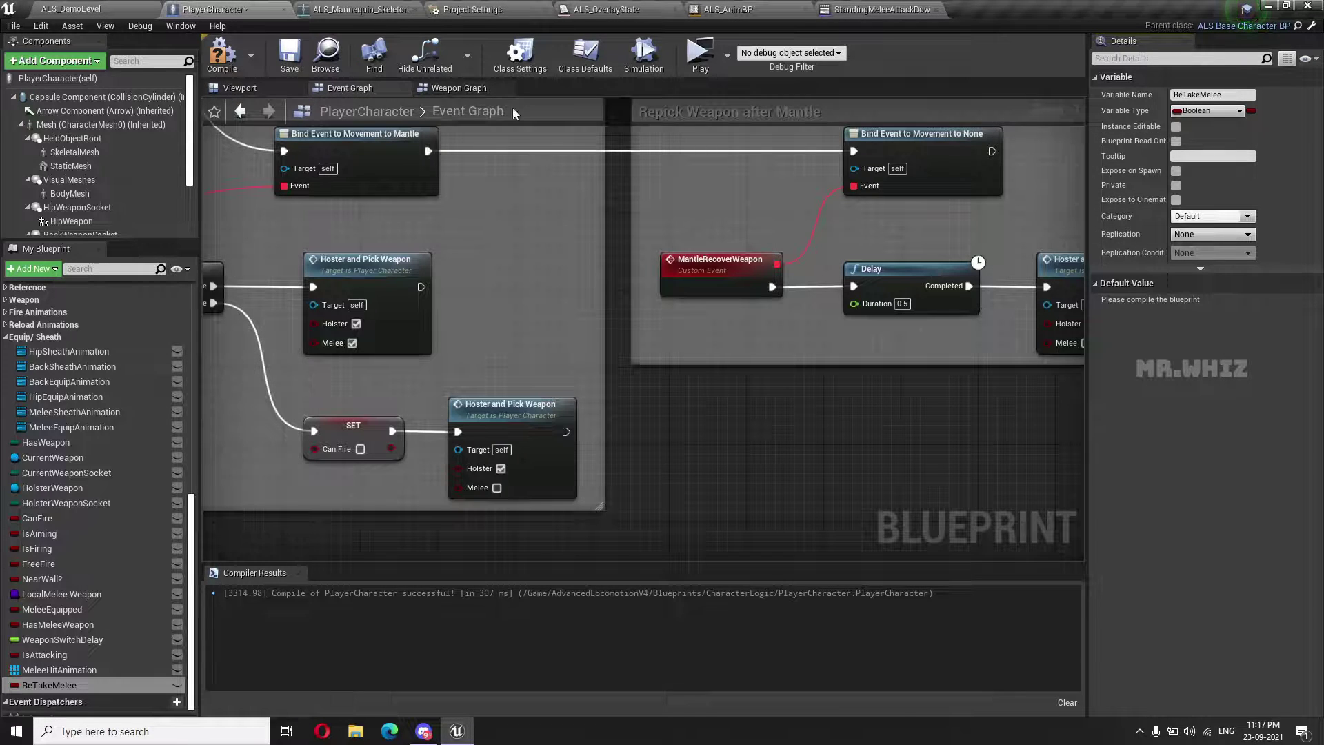
pyautogui.click(222, 54)
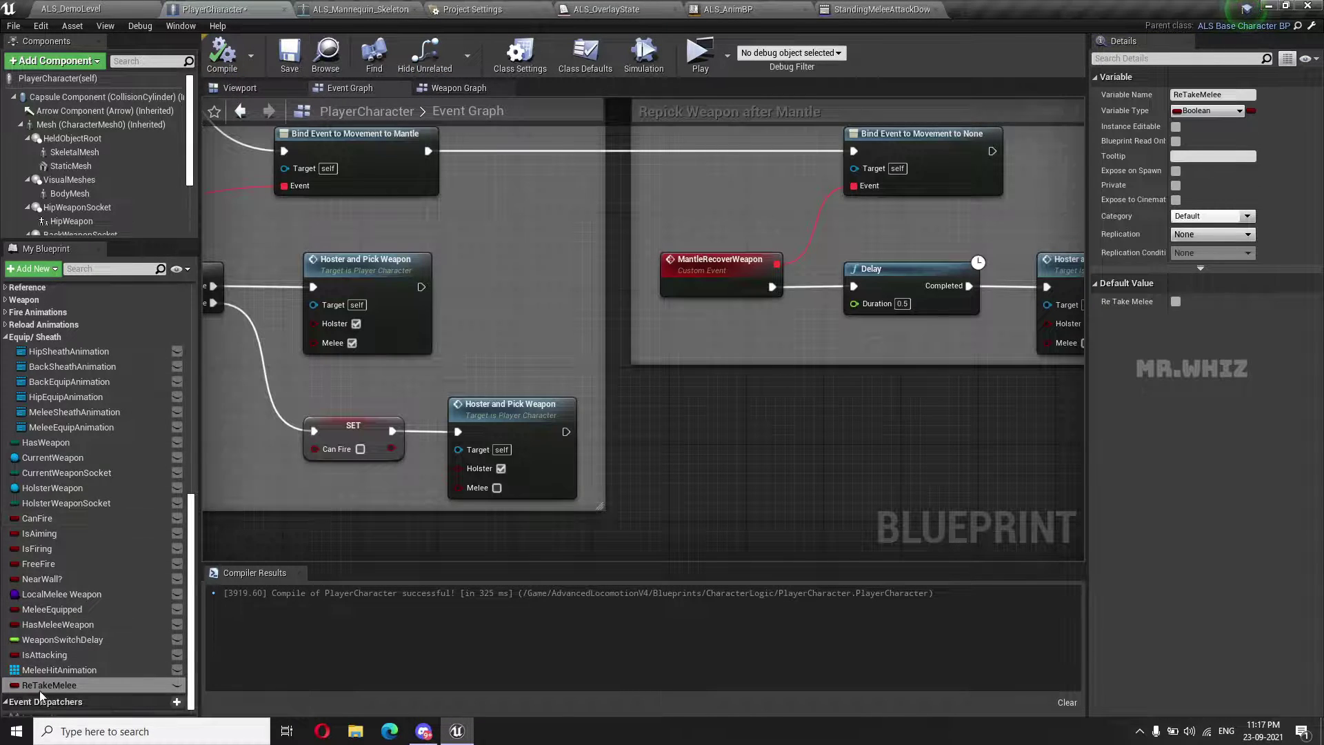
# Add a SET ReTakeMelee node wired after the melee Hoster and Pick Weapon node
pyautogui.moveTo(39, 690); pyautogui.dragTo(490, 313)
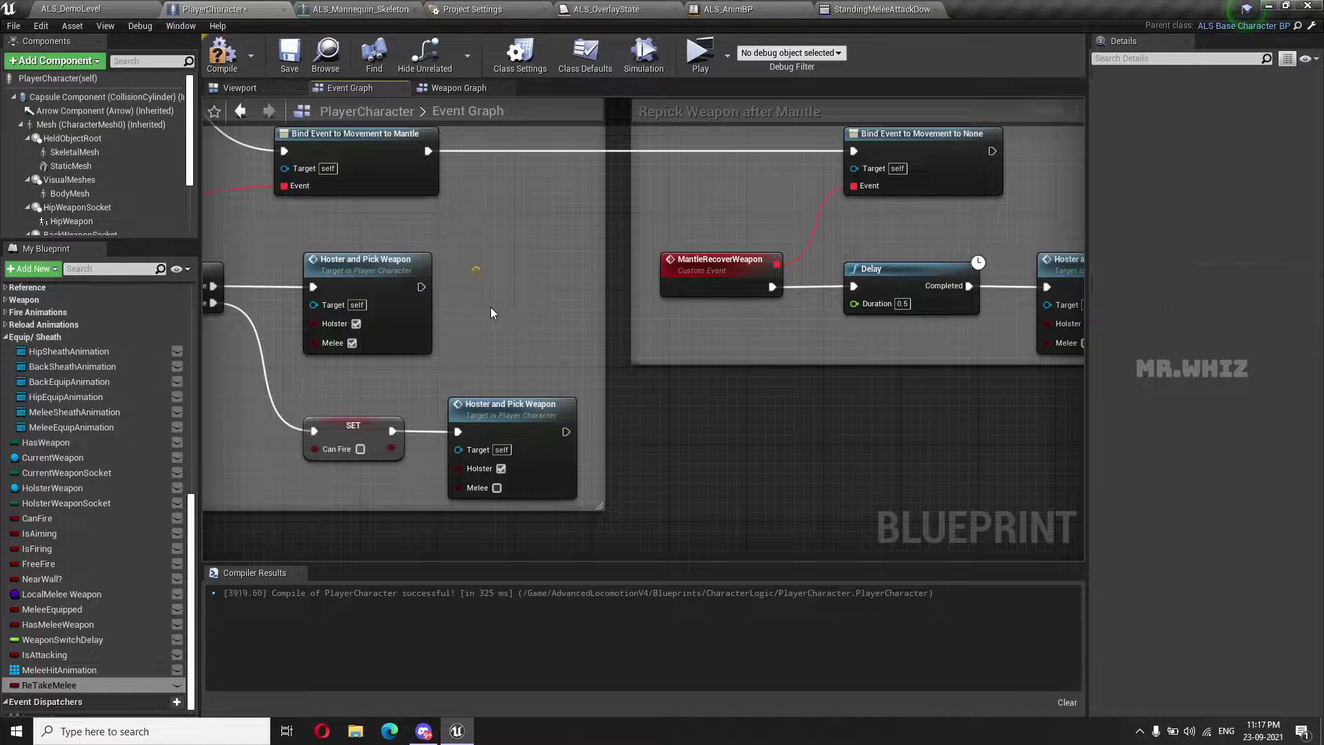
pyautogui.moveTo(421, 287); pyautogui.dragTo(499, 282)
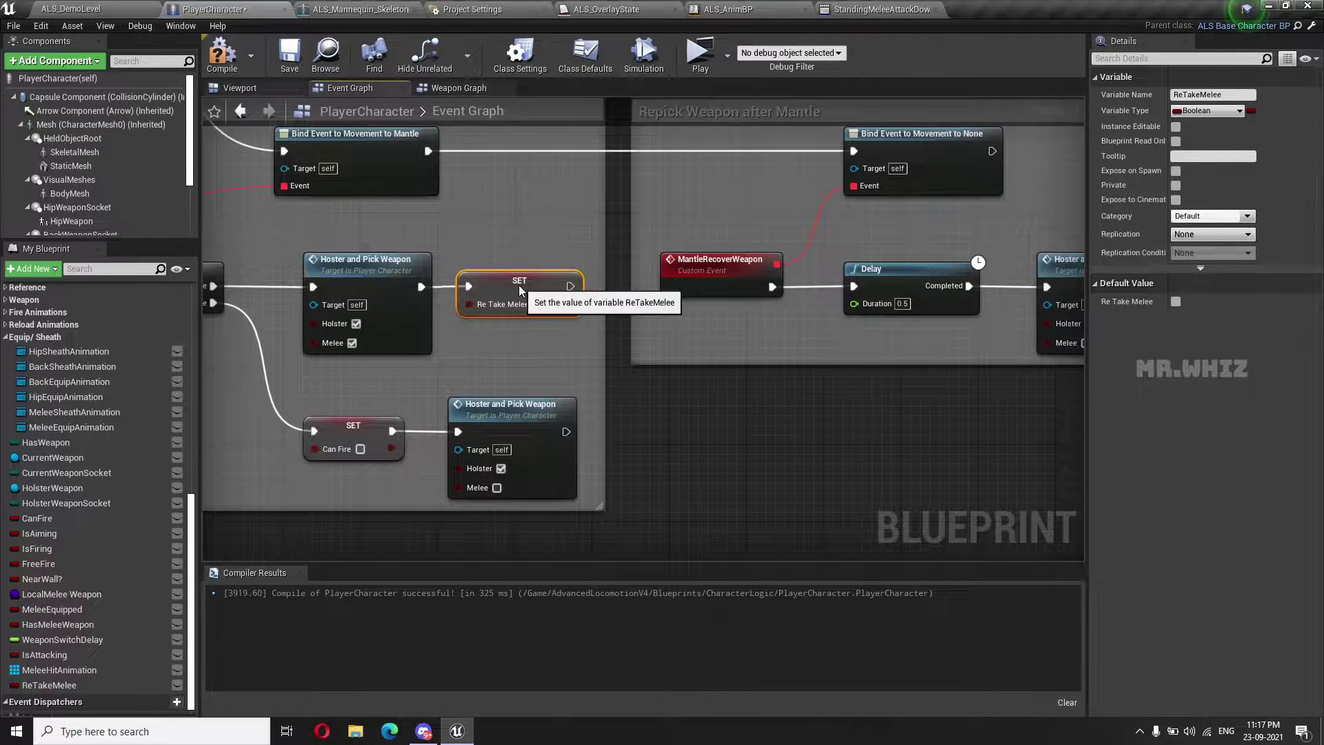
pyautogui.moveTo(861, 460); pyautogui.dragTo(510, 459, button='right')
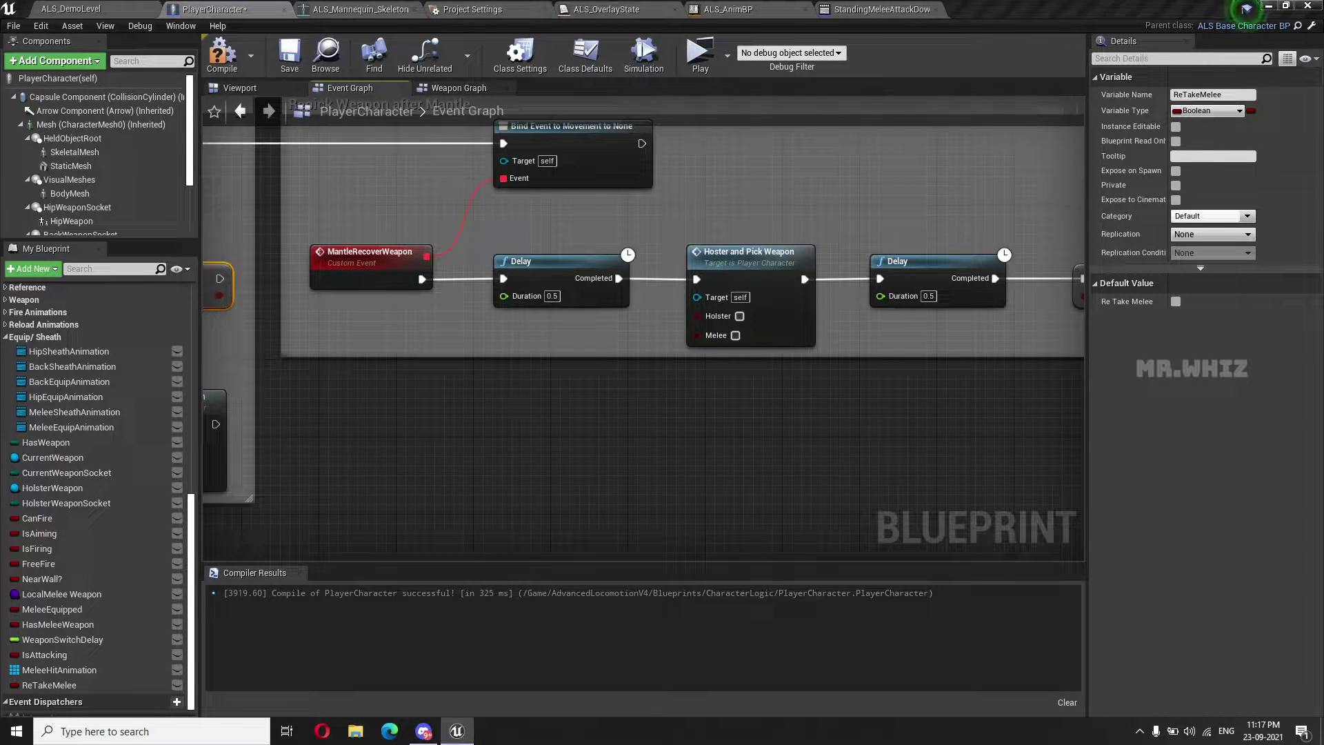
# Shift the Repick Weapon delay chain right and down, enlarging the comment box to make room
pyautogui.moveTo(781, 422); pyautogui.dragTo(537, 407, button='right')
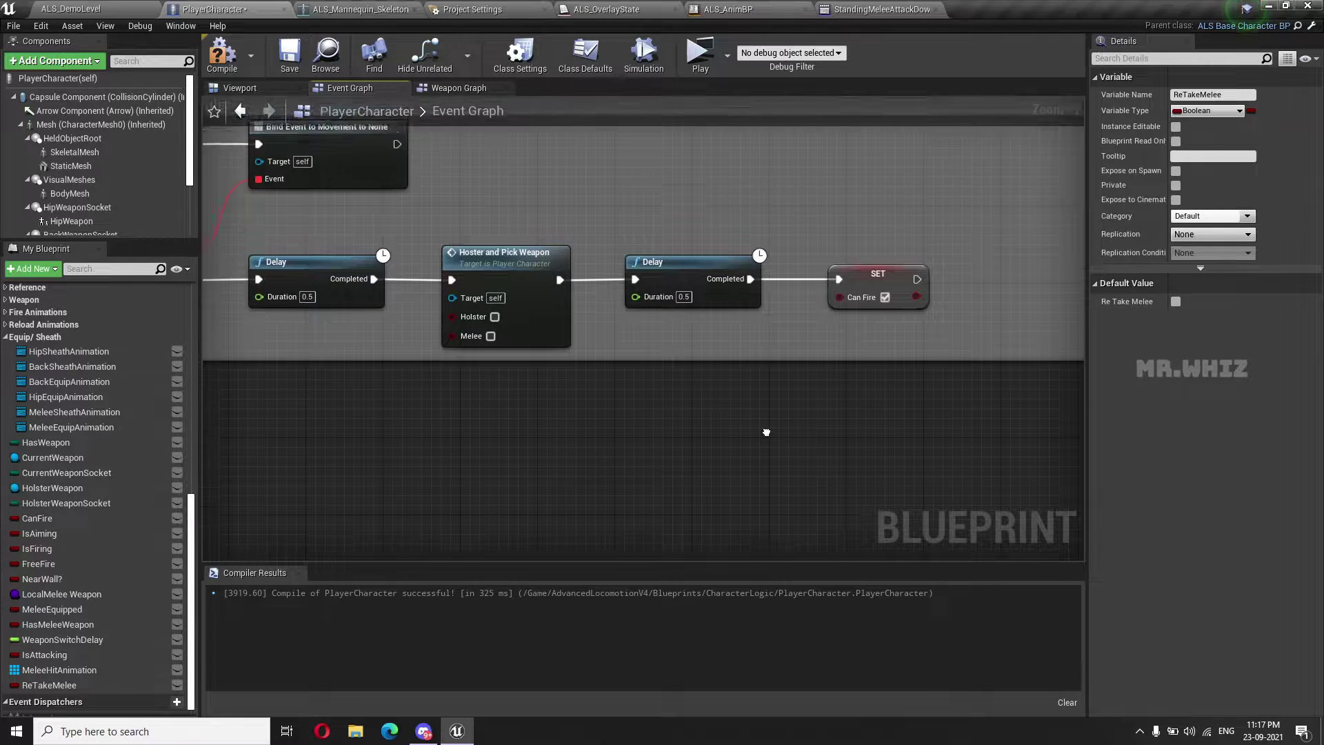
pyautogui.moveTo(765, 435); pyautogui.dragTo(938, 482, button='right')
pyautogui.moveTo(610, 312); pyautogui.dragTo(498, 269)
pyautogui.moveTo(735, 355); pyautogui.dragTo(1033, 392)
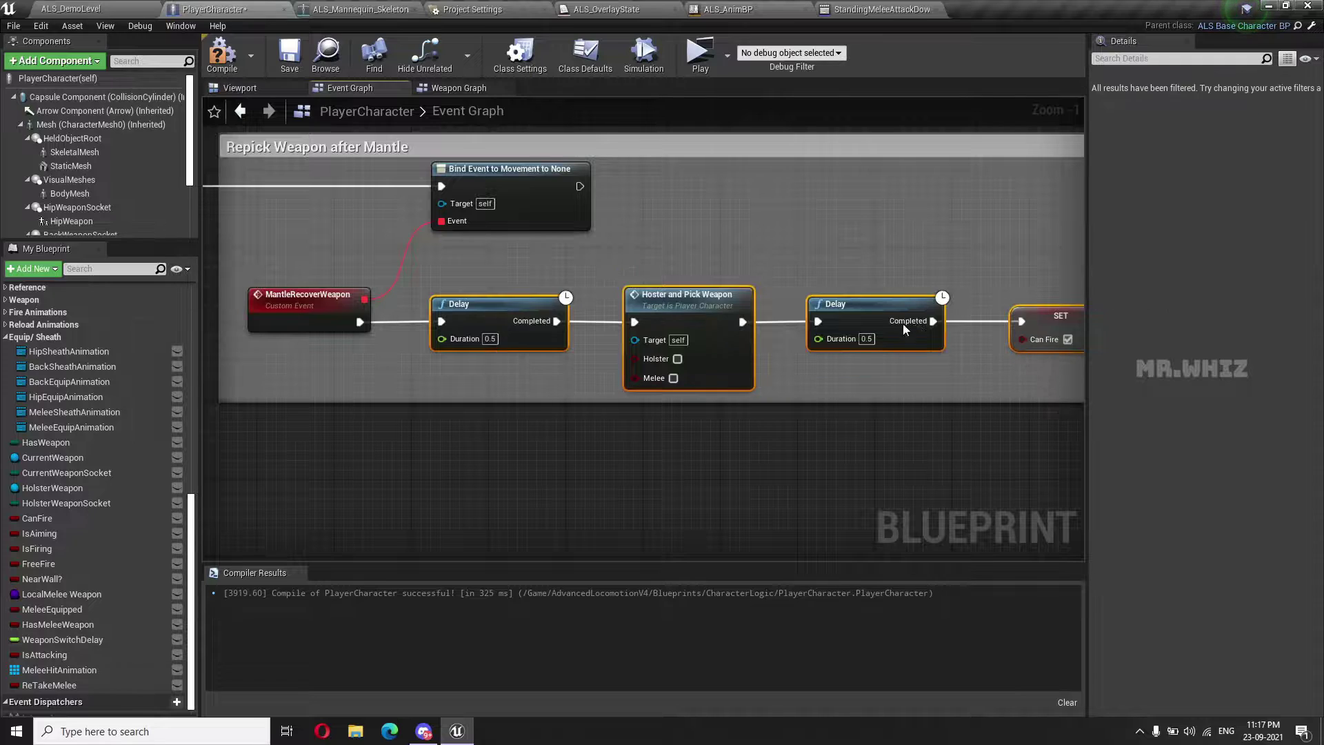
pyautogui.moveTo(872, 309); pyautogui.dragTo(928, 314)
pyautogui.moveTo(790, 427); pyautogui.dragTo(704, 418, button='right')
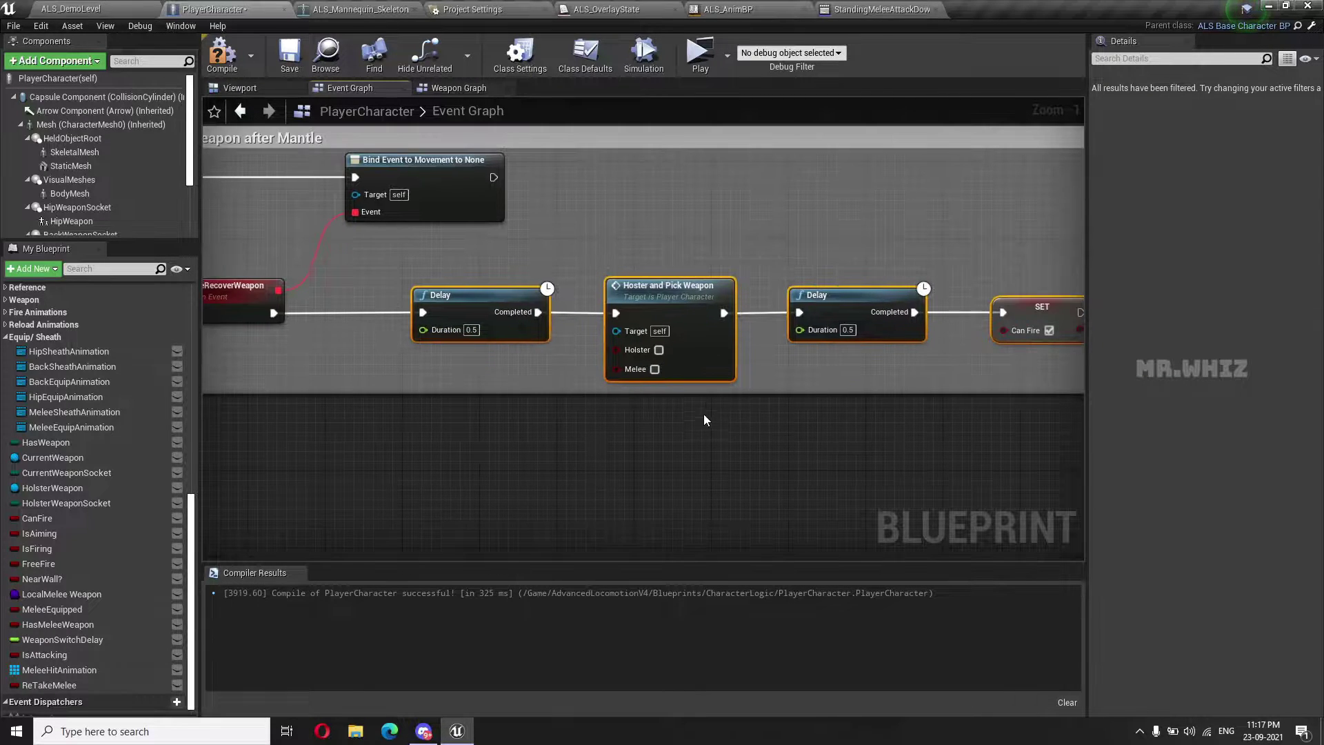
pyautogui.moveTo(708, 394); pyautogui.dragTo(710, 571)
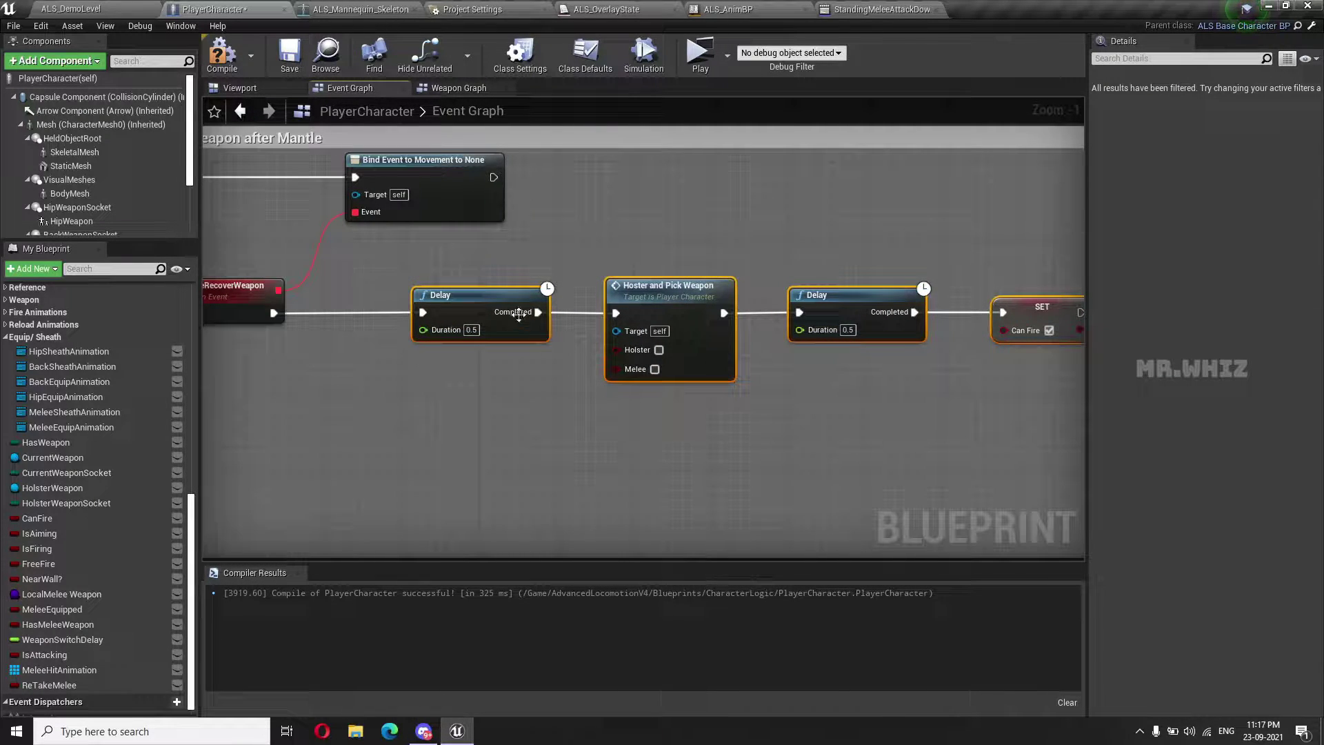
pyautogui.moveTo(519, 315); pyautogui.dragTo(577, 479)
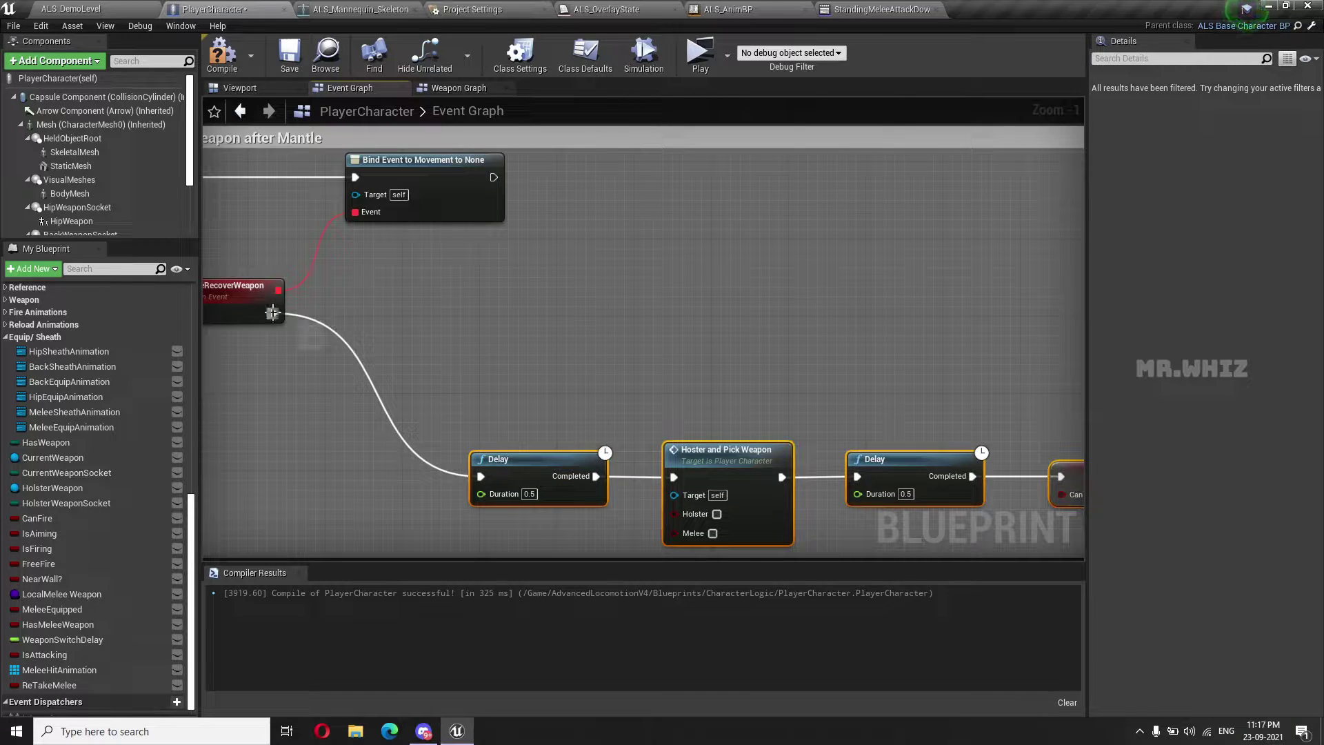
# Add a Branch after RecoverWeapon on ReTakeMelee, with False leading to the first Delay
pyautogui.moveTo(273, 312); pyautogui.dragTo(386, 316)
pyautogui.write('bran')
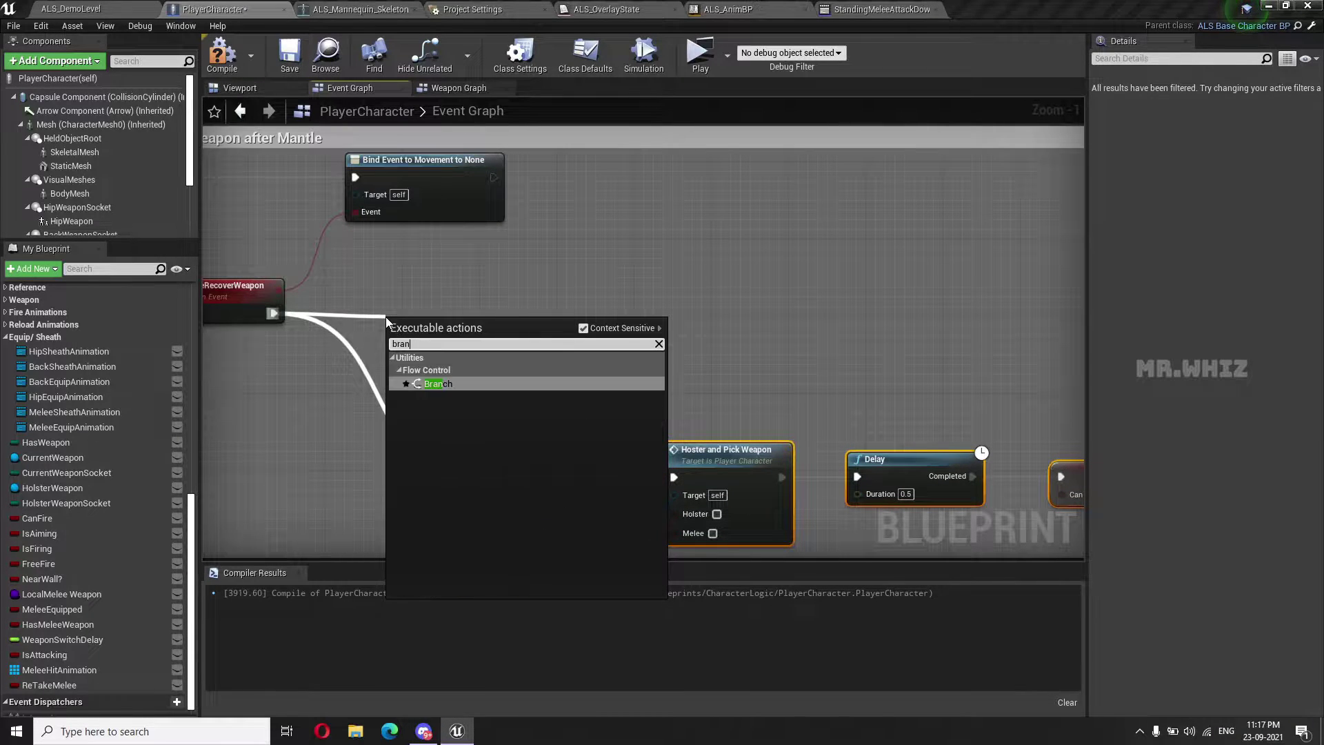
pyautogui.press('Return')
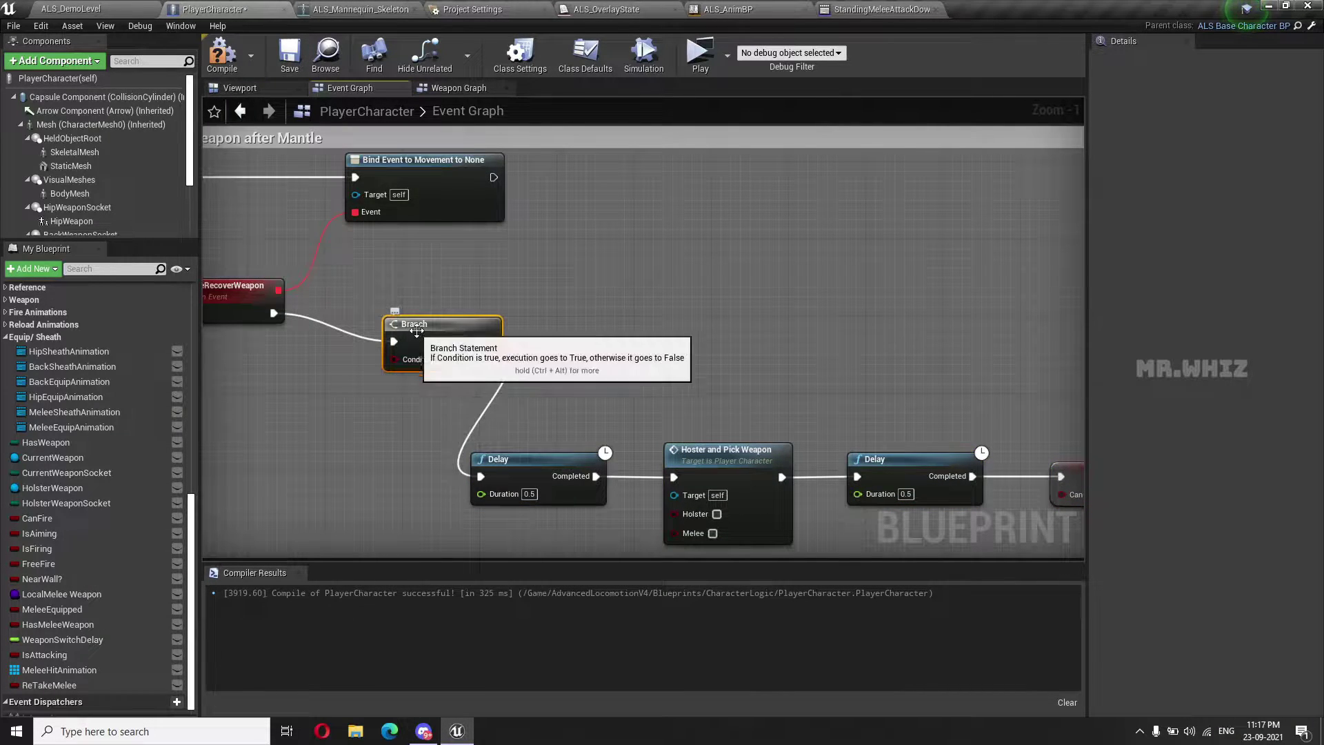
pyautogui.moveTo(427, 323); pyautogui.dragTo(381, 365)
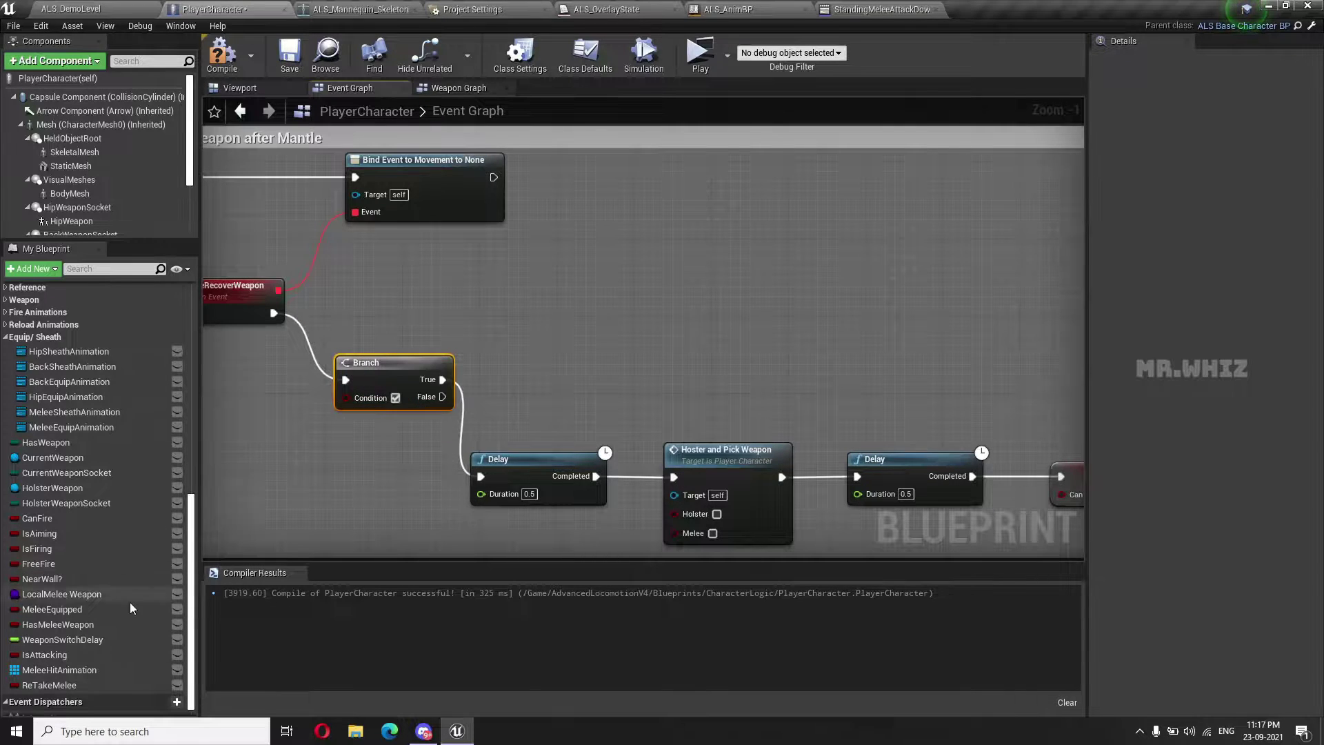
pyautogui.moveTo(73, 682); pyautogui.dragTo(345, 400)
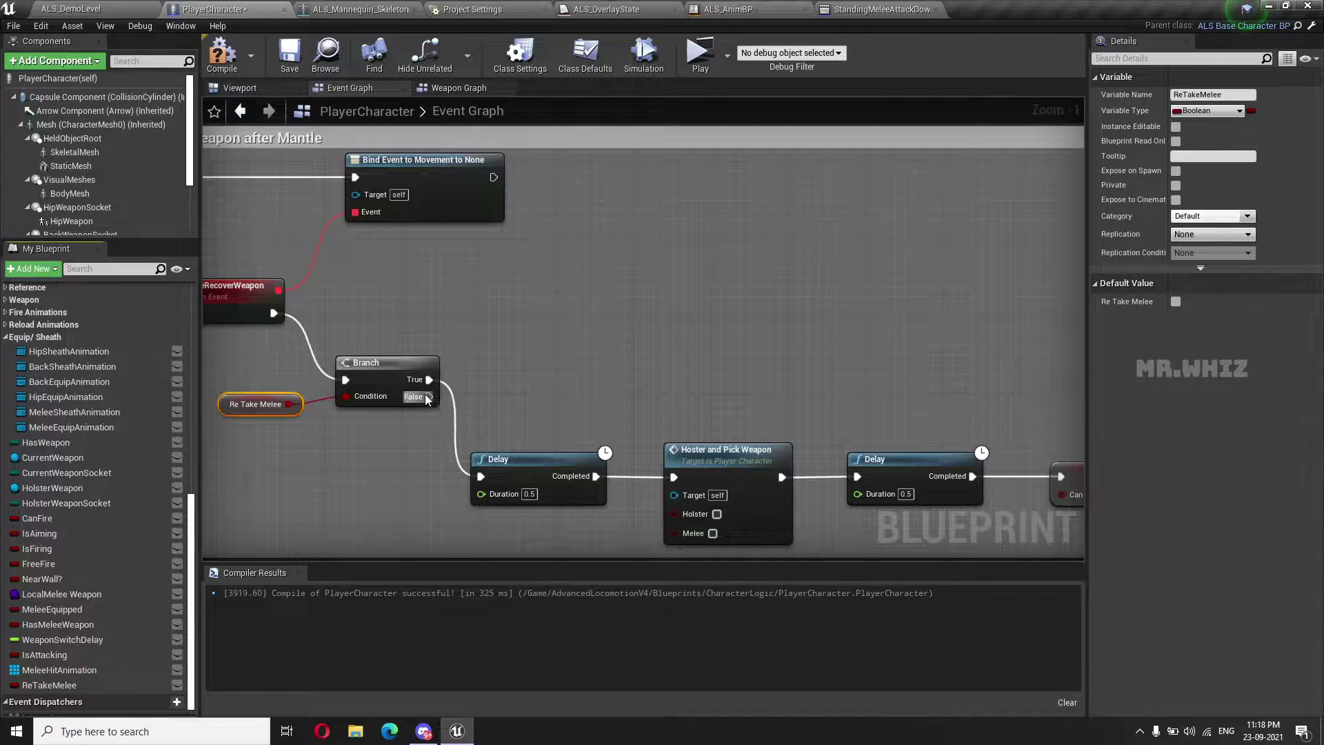
pyautogui.moveTo(427, 397); pyautogui.dragTo(480, 476)
# Wire Branch True to a copied Hoster and Pick Weapon node with Melee ticked
pyautogui.moveTo(428, 378); pyautogui.dragTo(538, 275)
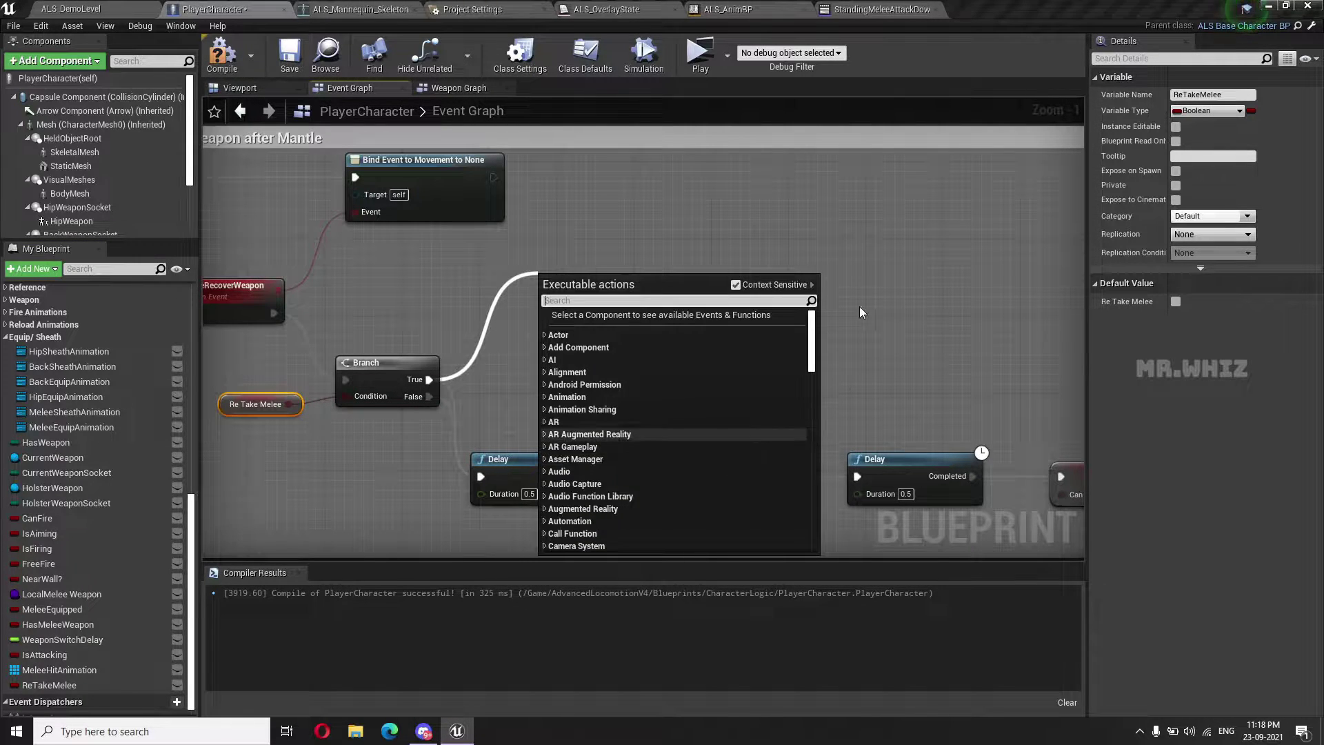
pyautogui.click(859, 306)
pyautogui.click(722, 450)
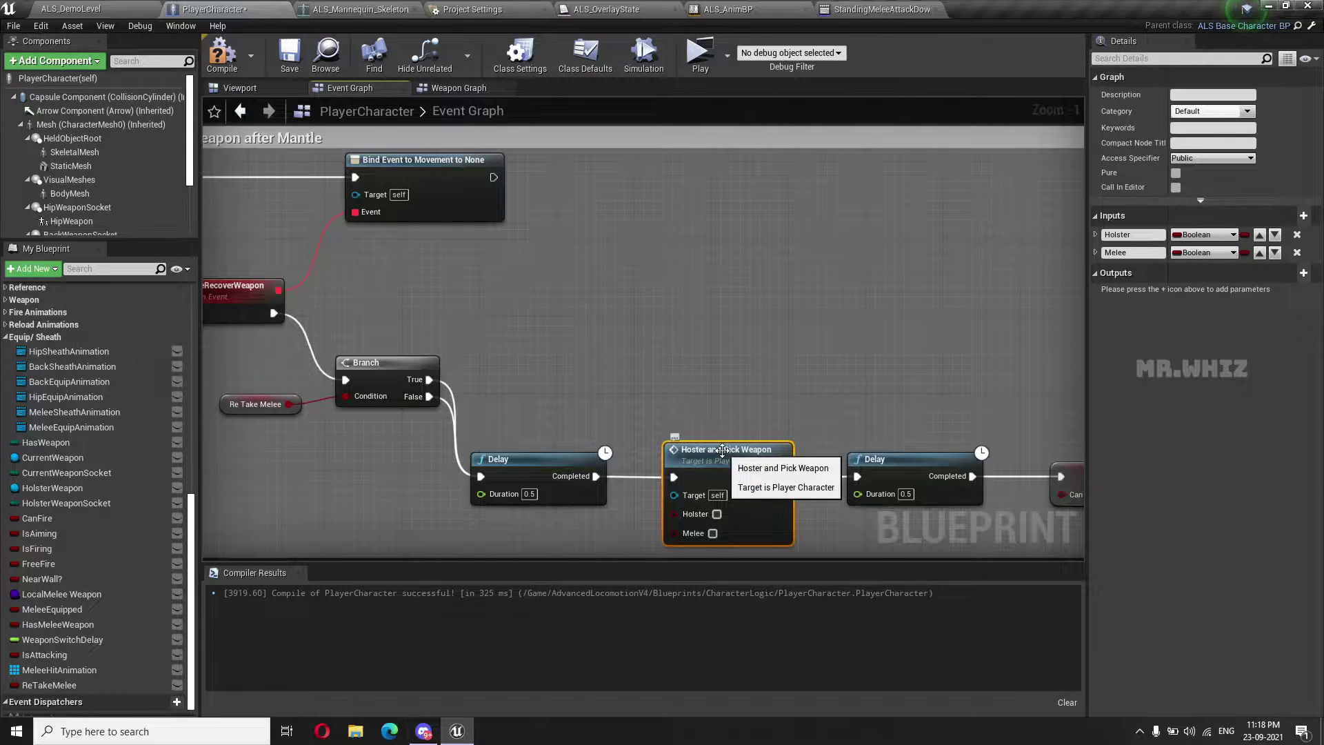
pyautogui.hotkey('ctrl', 'c')
pyautogui.hotkey('ctrl', 'v')
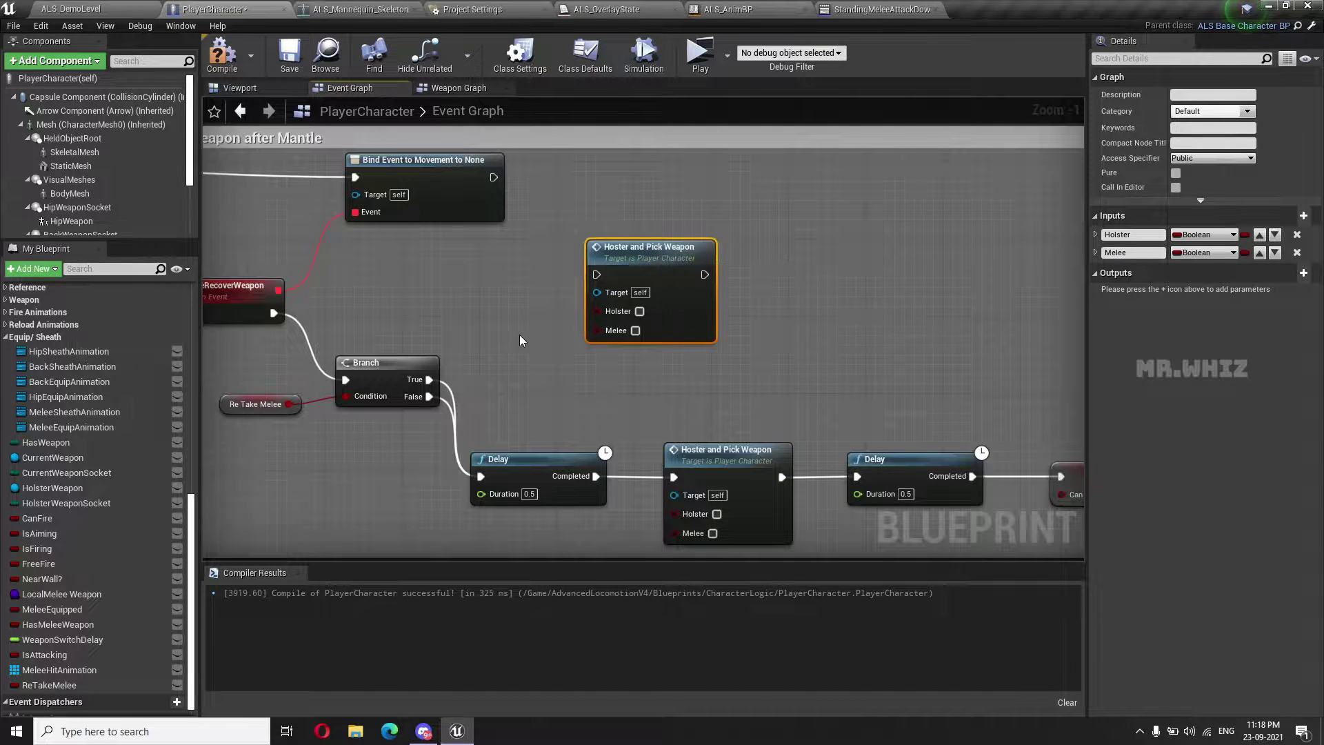
pyautogui.moveTo(427, 379)
pyautogui.mouseDown()
pyautogui.moveTo(594, 275)
pyautogui.moveTo(597, 259)
pyautogui.mouseUp()
pyautogui.click(597, 330)
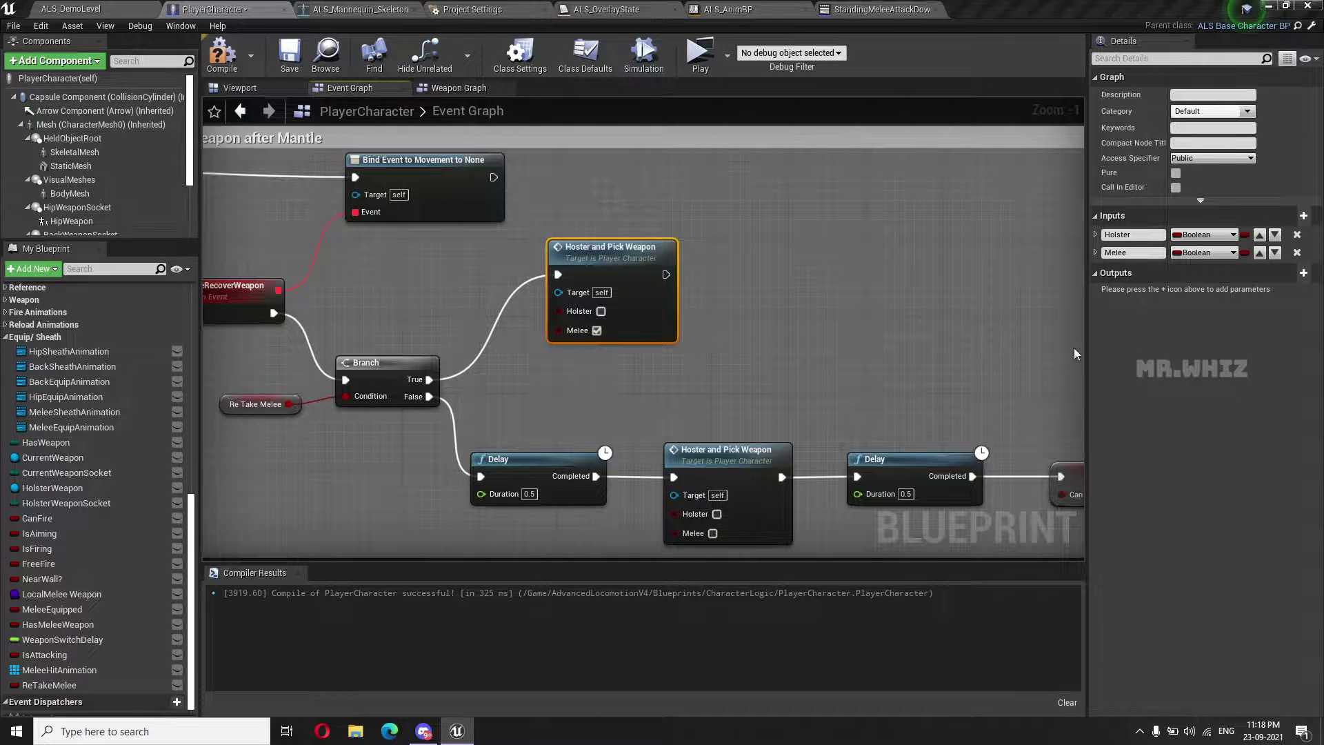
# Add a SET ReTakeMelee node after the melee pick-weapon call and compile
pyautogui.moveTo(666, 274); pyautogui.dragTo(746, 278)
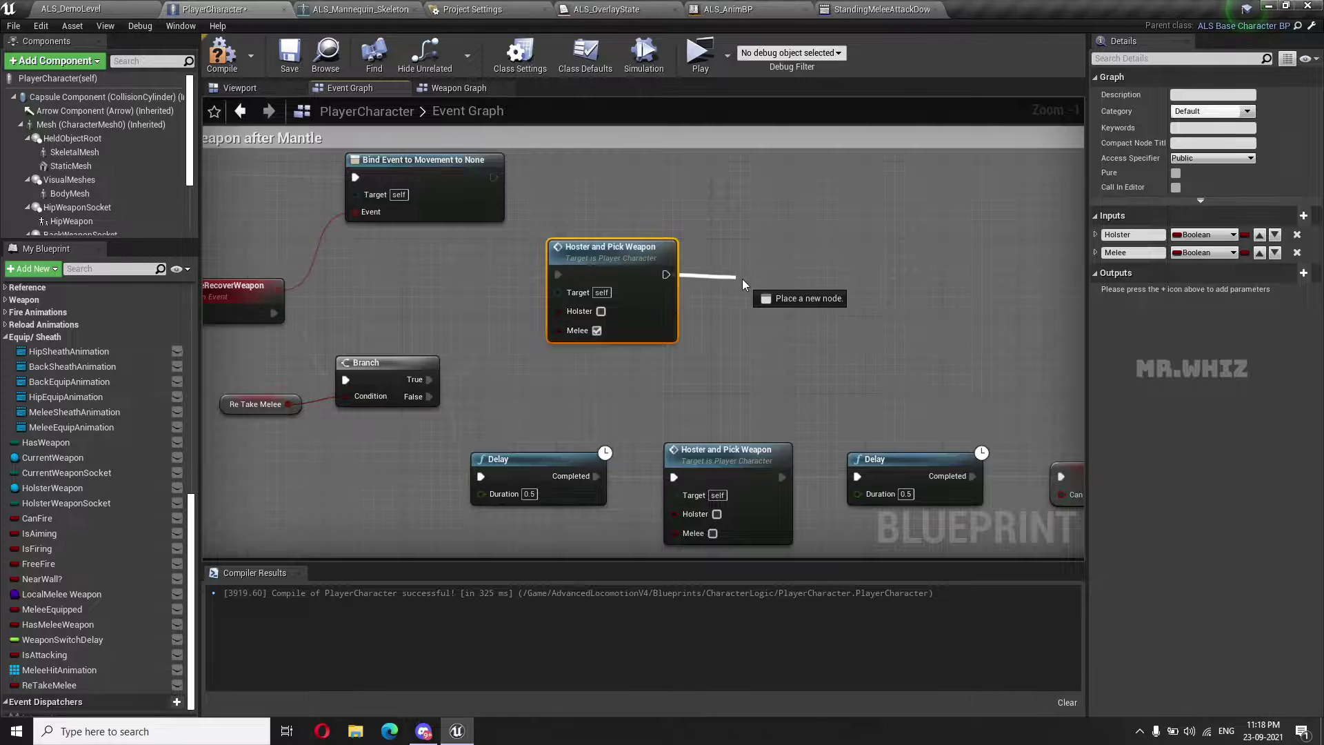
pyautogui.write('retake')
pyautogui.press('Return')
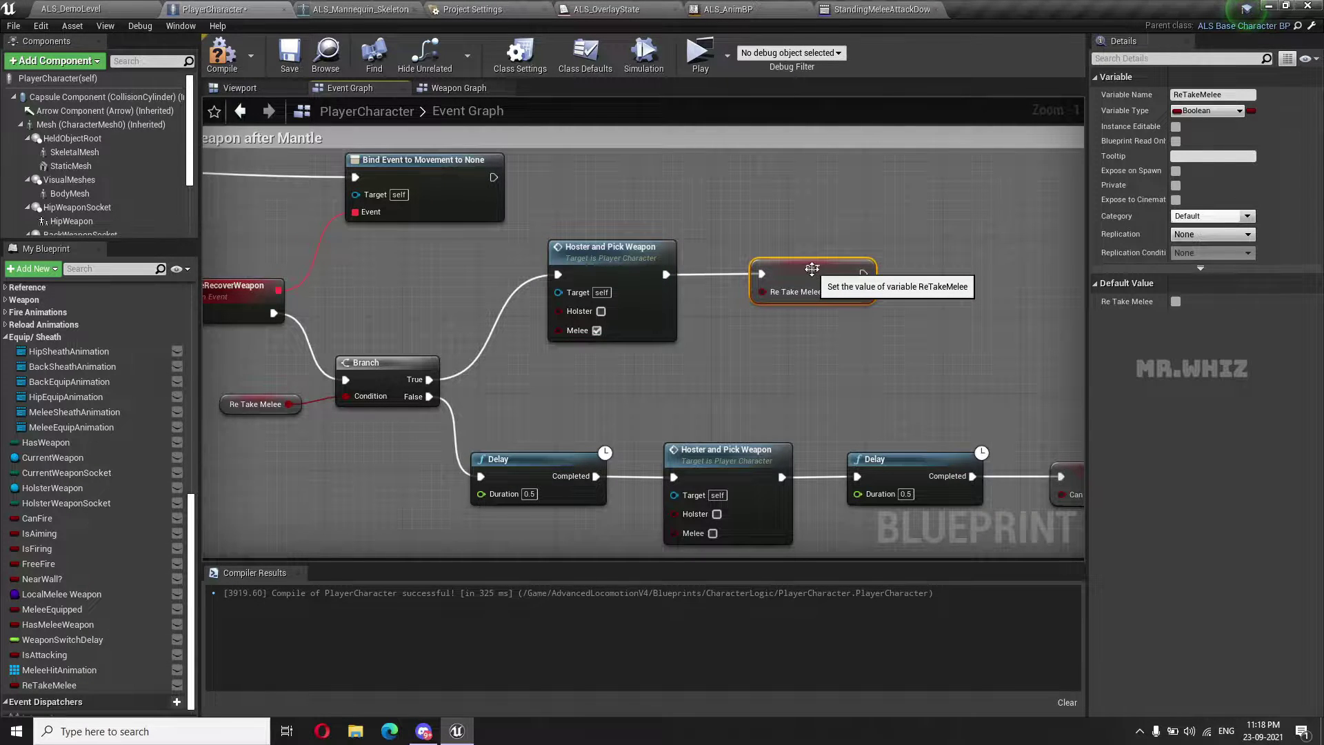
pyautogui.click(232, 60)
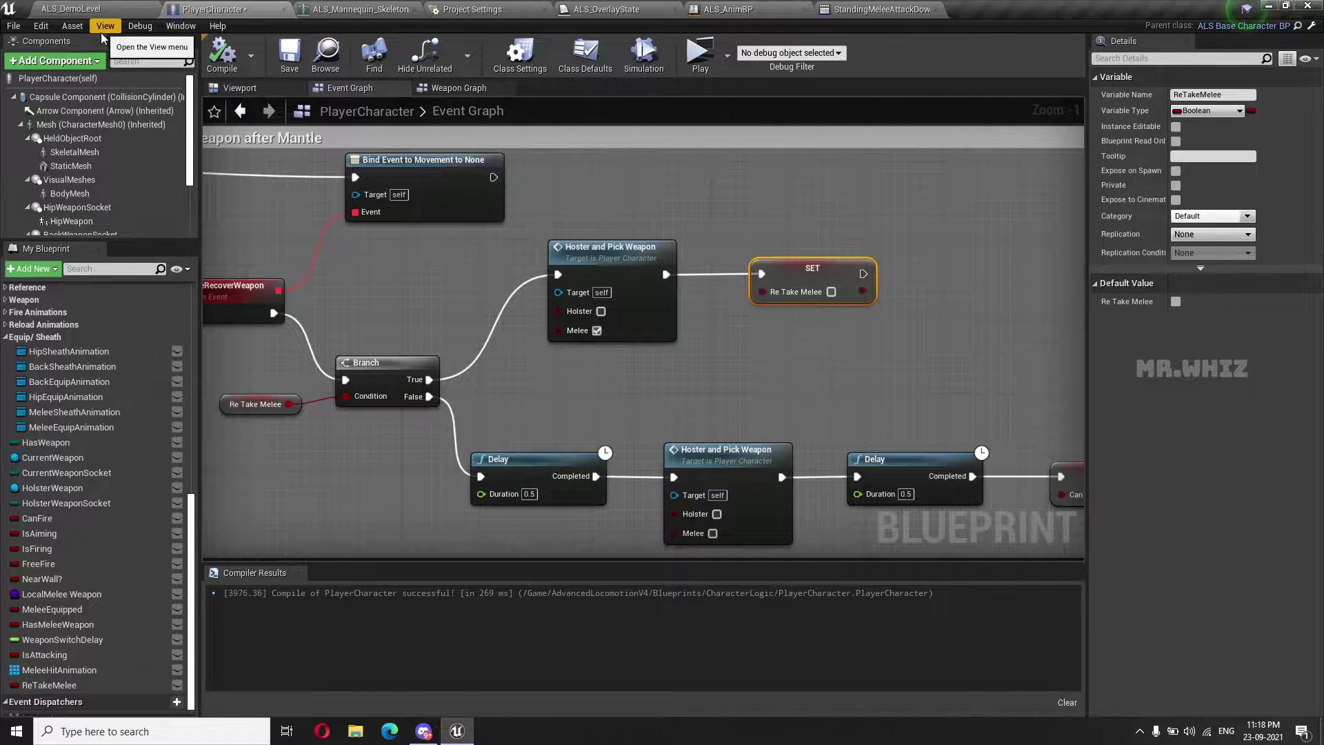
# Play-test ALS_DemoLevel, picking up the bat and mantling onto the table
pyautogui.click(102, 9)
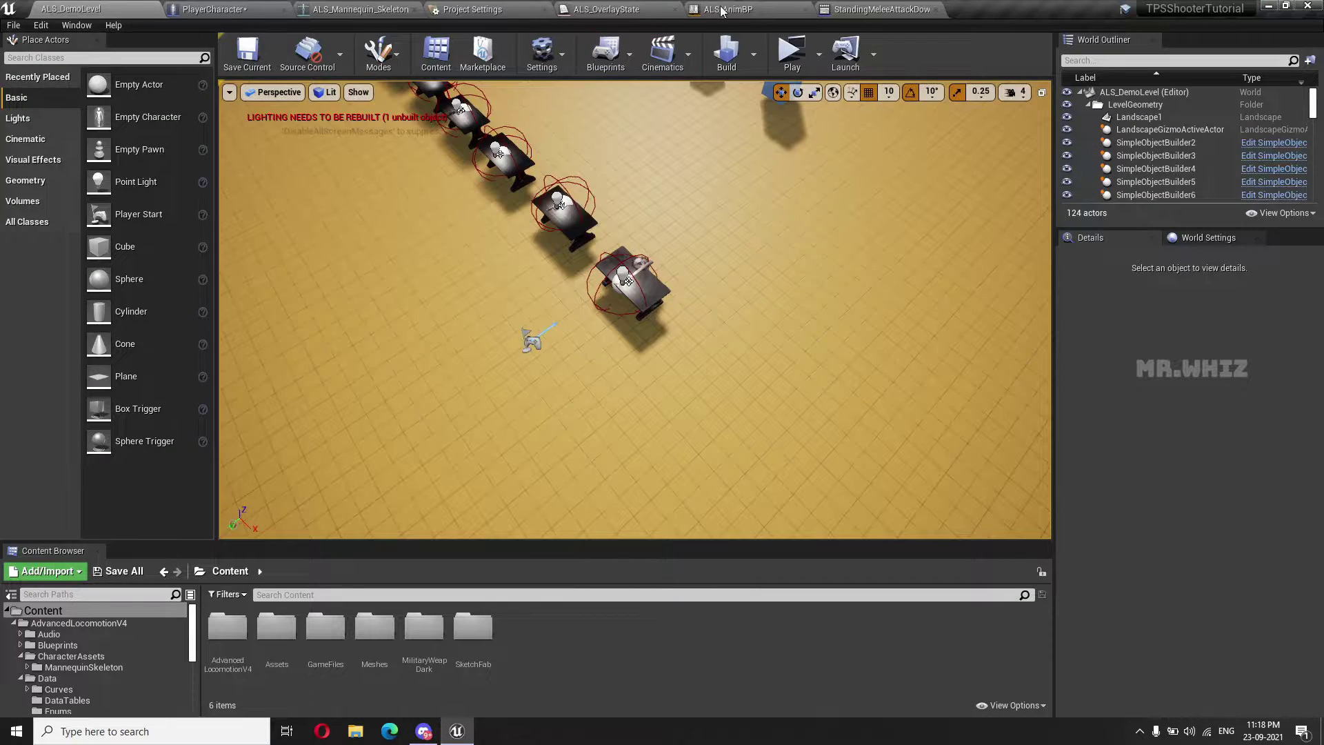
pyautogui.click(795, 52)
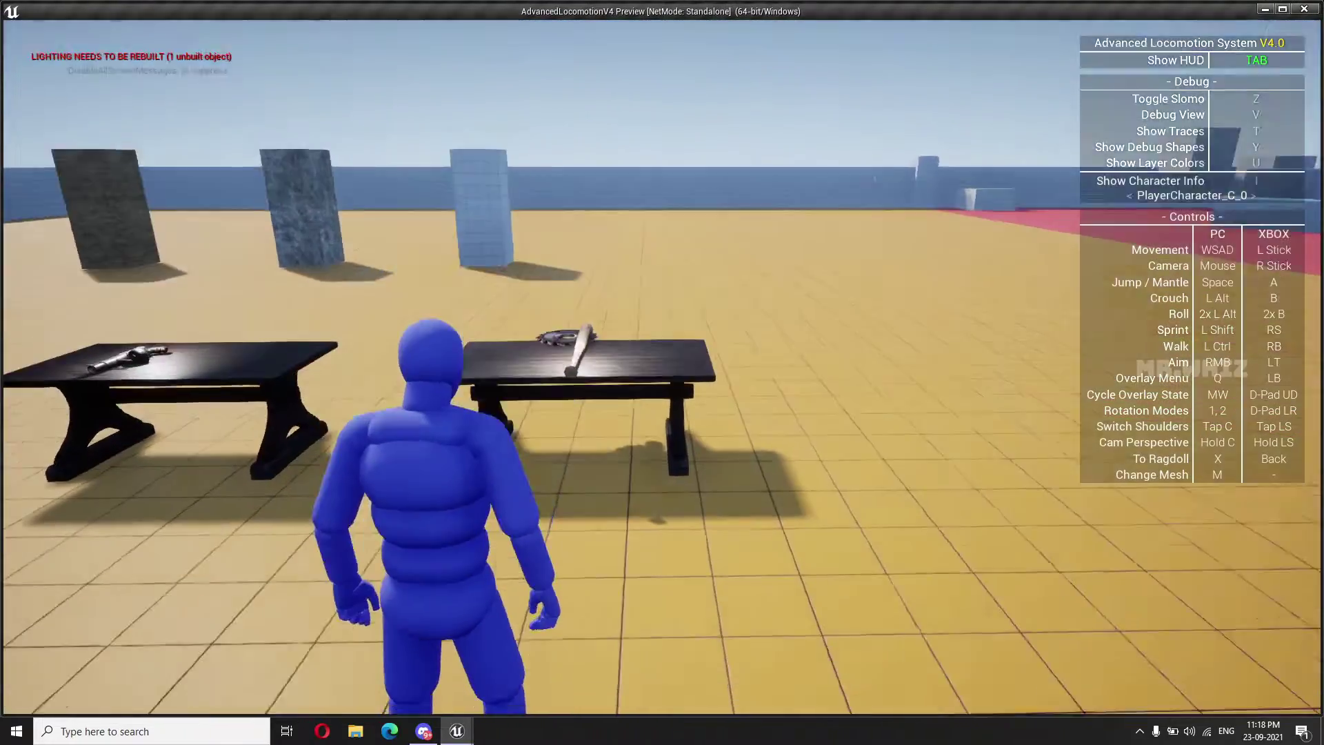
pyautogui.press('w')
pyautogui.press('Return')
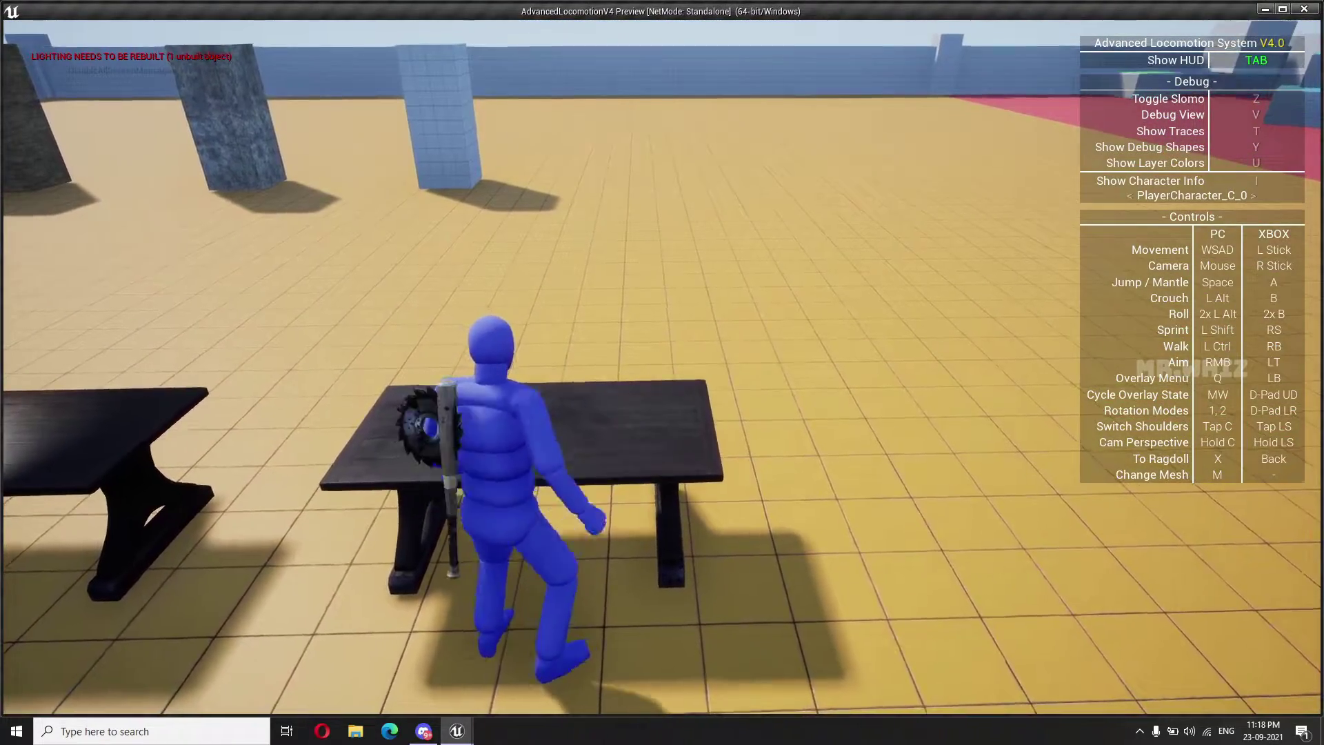
pyautogui.press('space')
# Run across the level mantling onto the pillar, the short block and over a table
pyautogui.press('w')
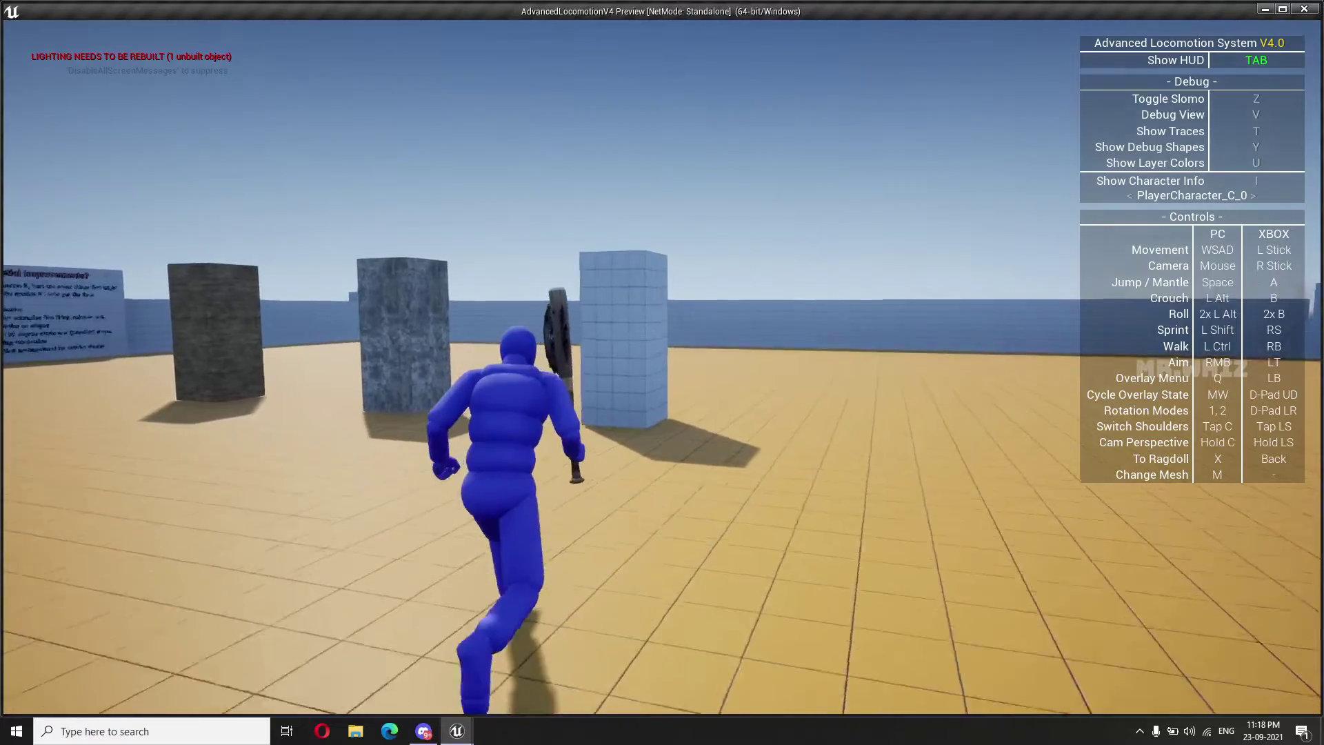
pyautogui.press('space')
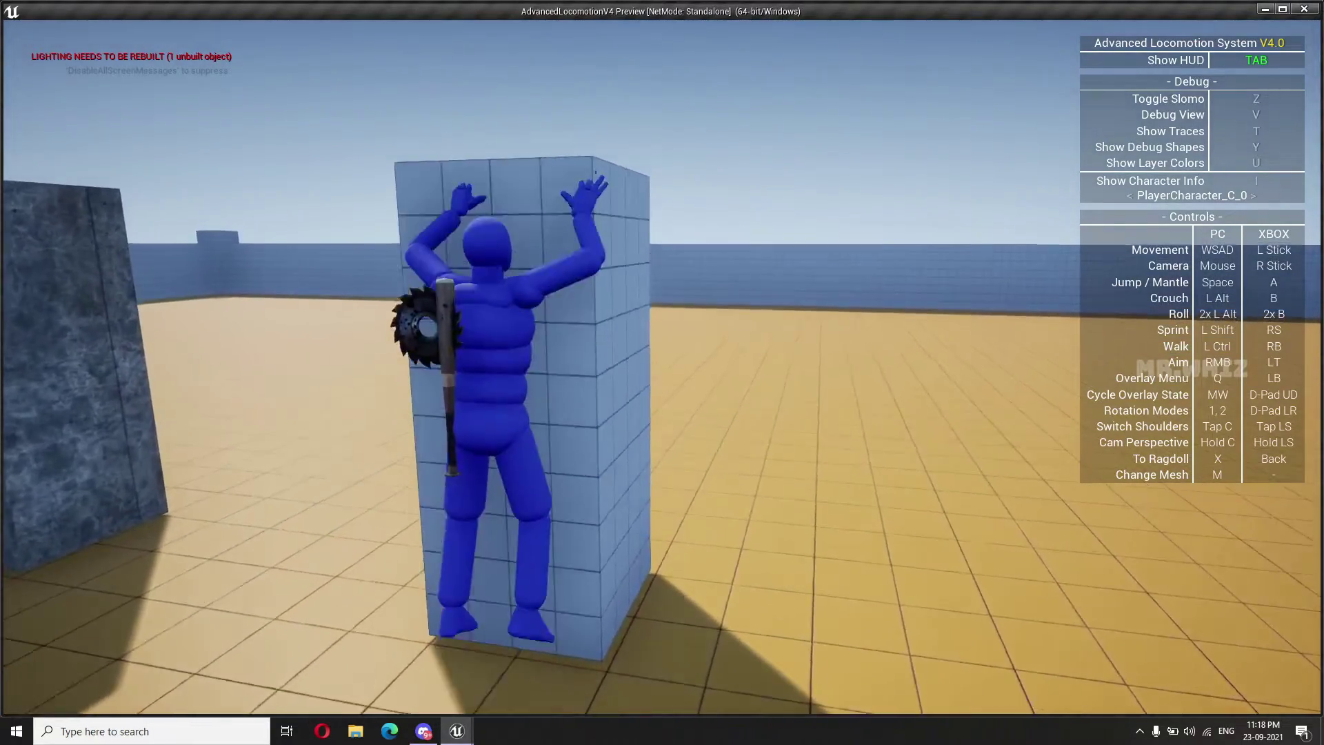
pyautogui.press('w')
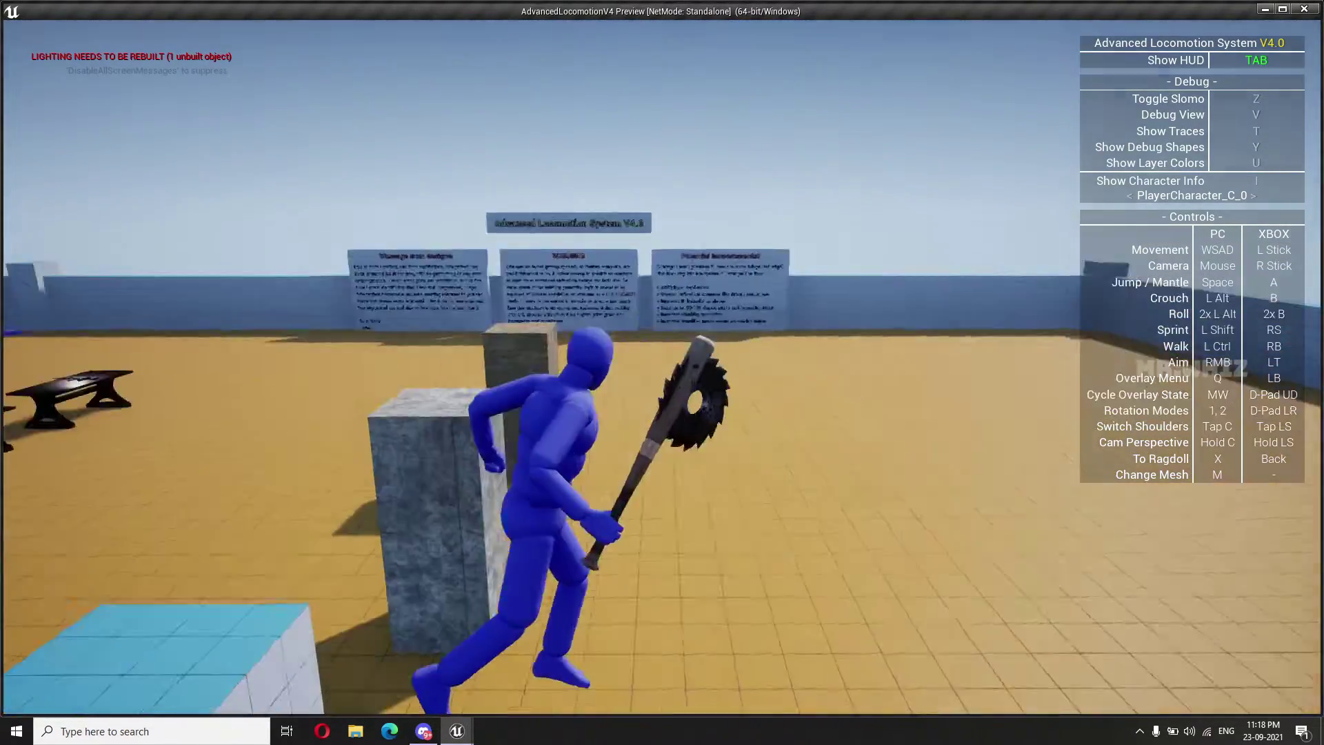
pyautogui.press('space')
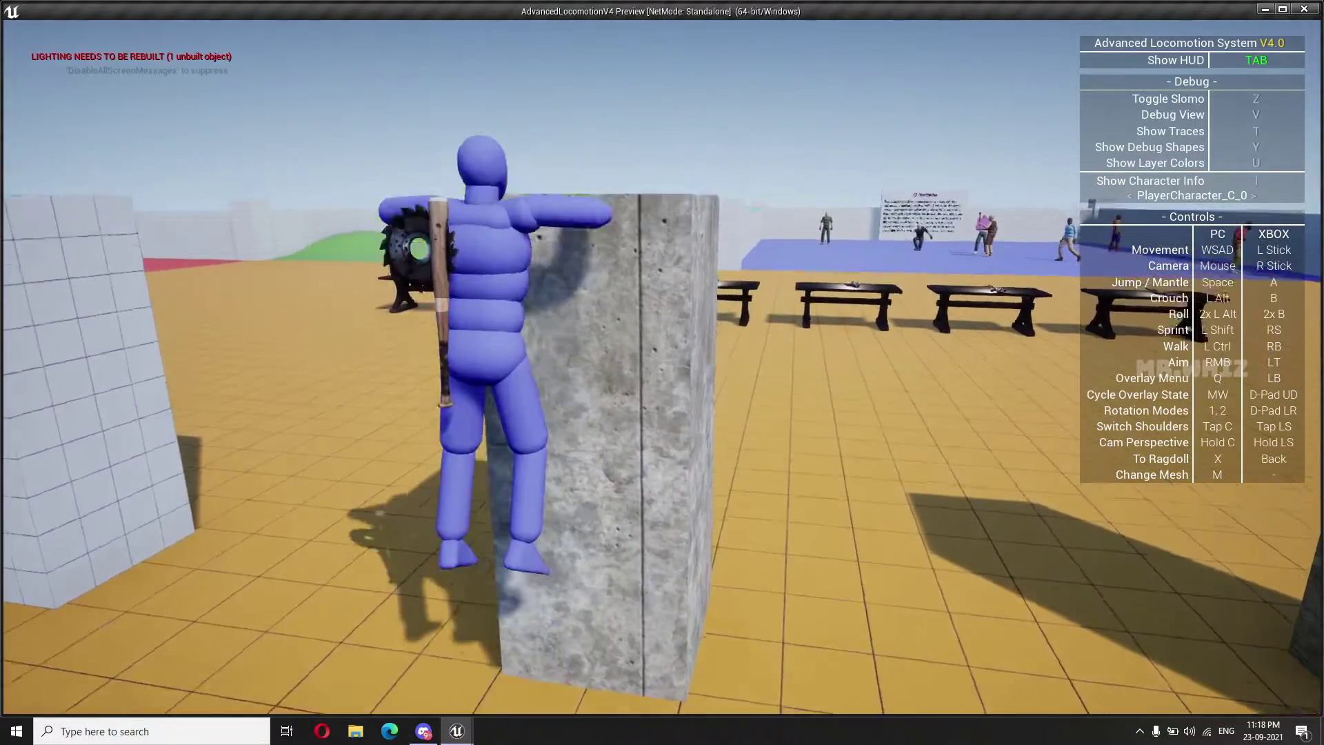
pyautogui.press('w')
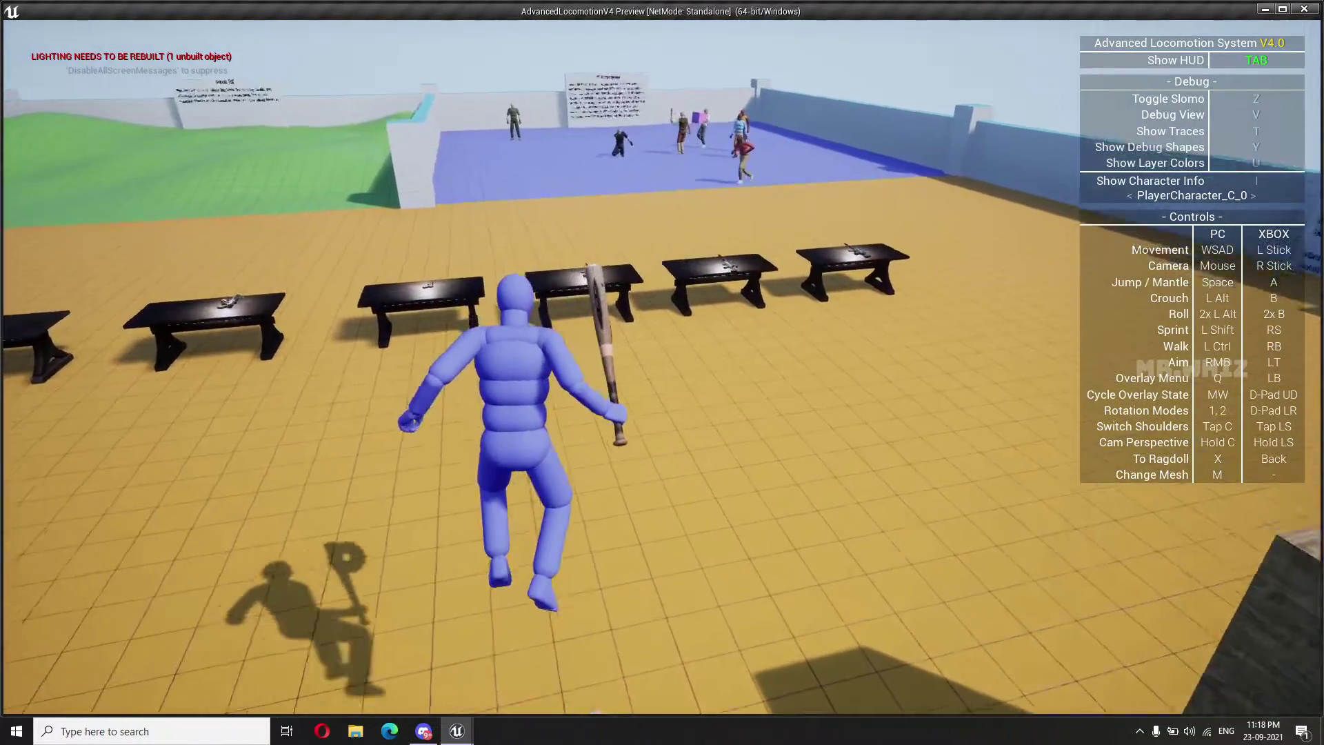
pyautogui.press('space')
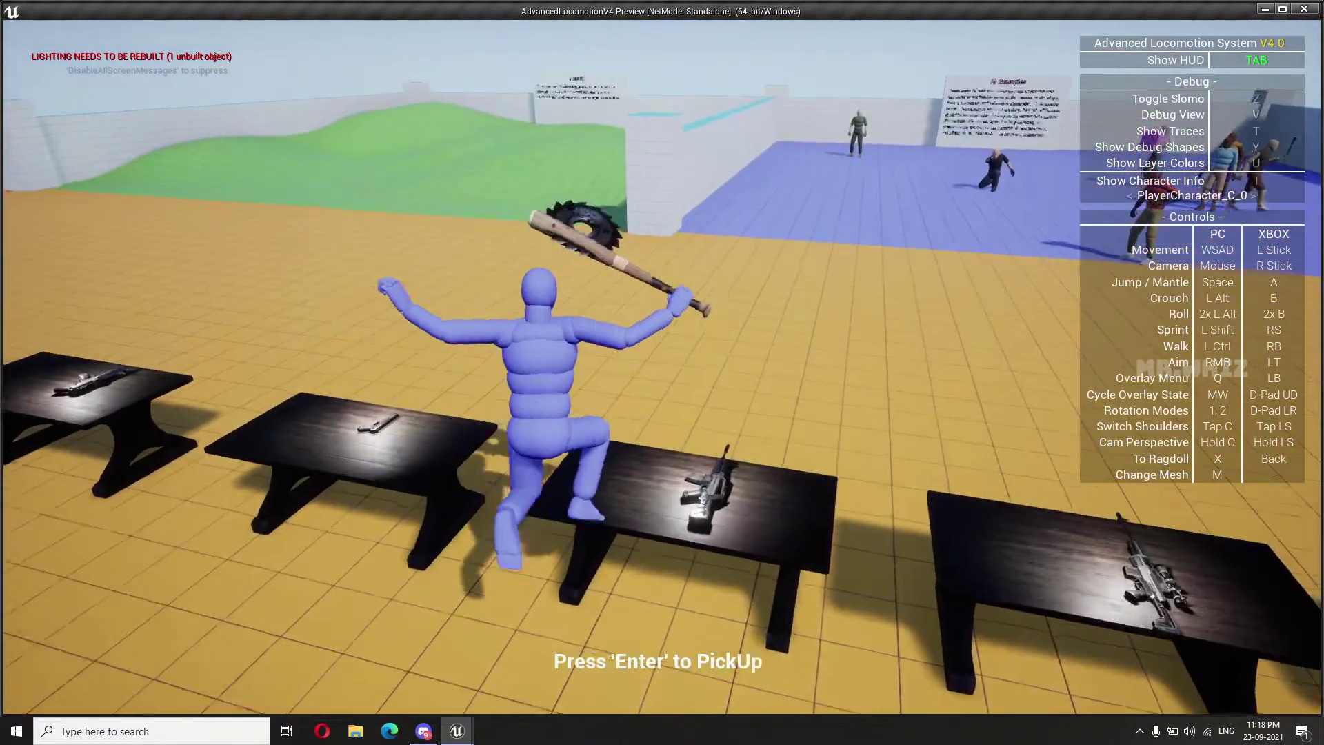
# Pick up the saw-blade bat and then the rifle from the tables
pyautogui.press('w')
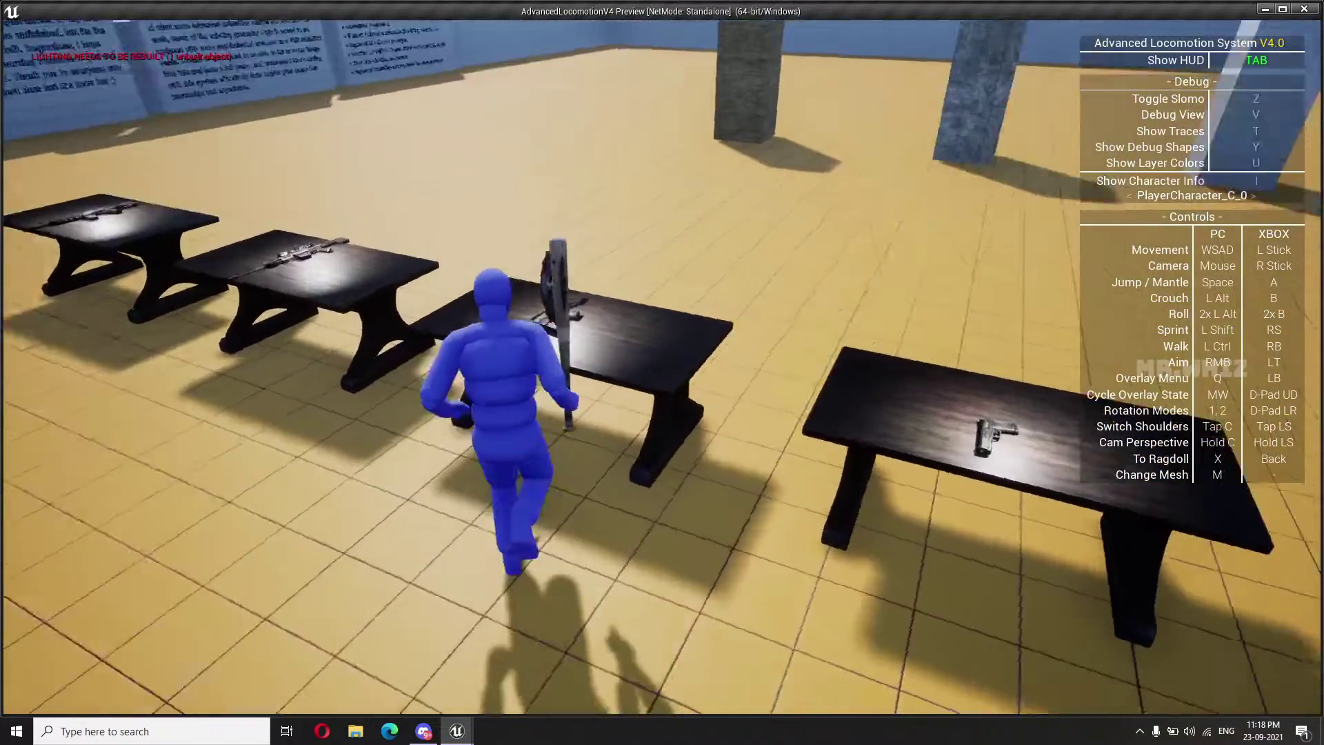
pyautogui.press('Return')
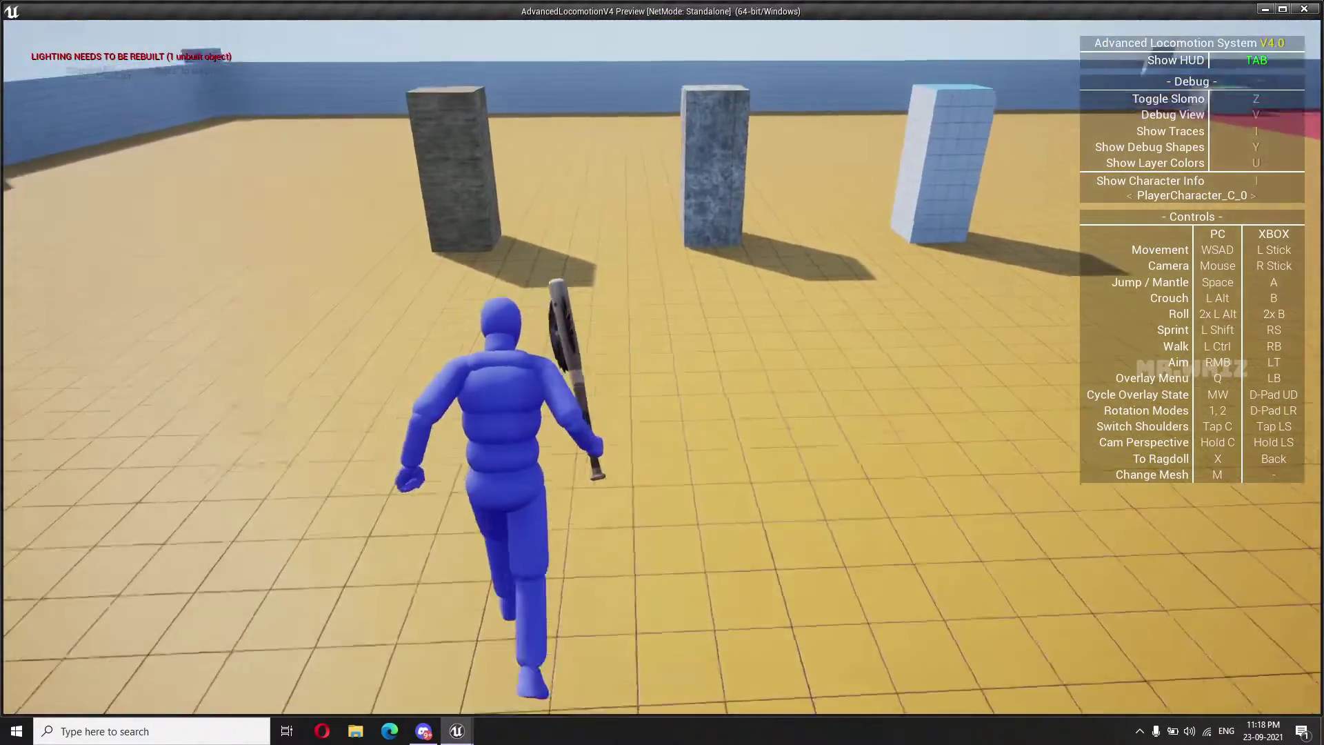
pyautogui.press('w')
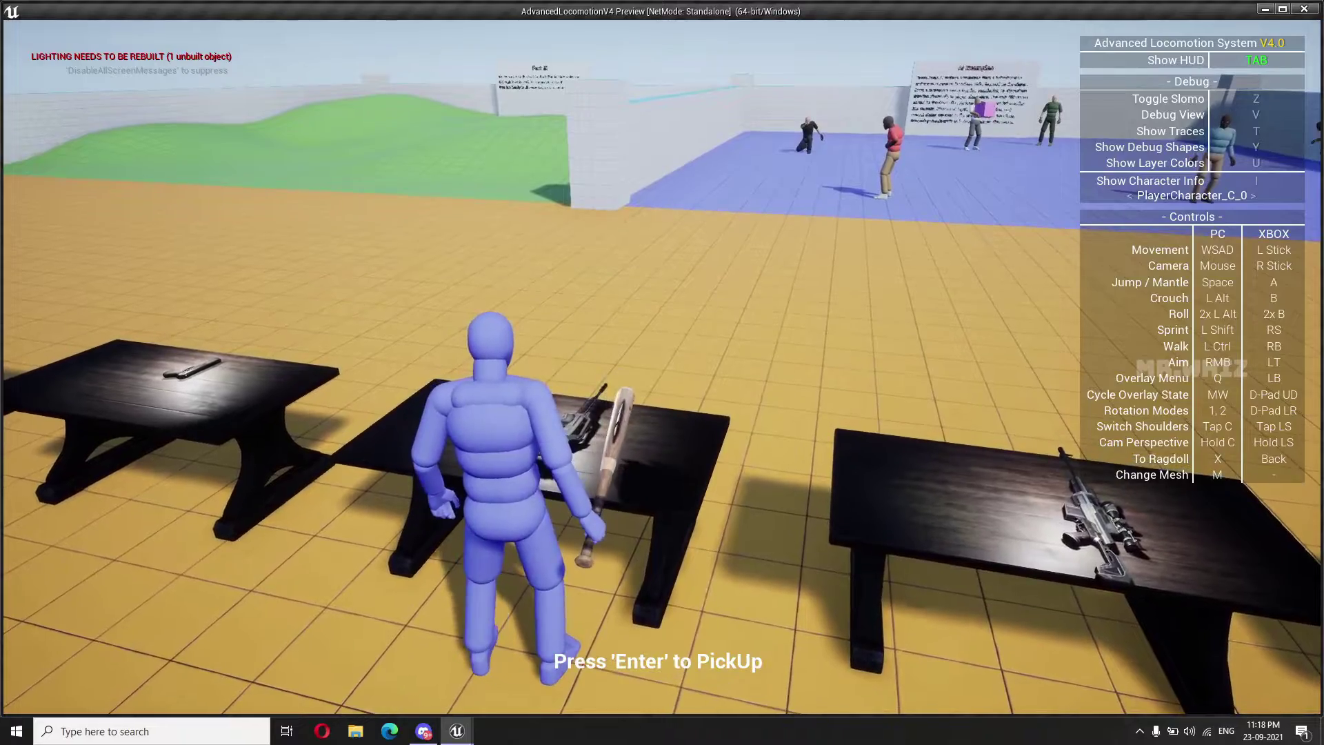
pyautogui.press('Return')
# Mantle onto a table carrying the rifle, then switch to the saw bat and run toward the tables
pyautogui.press('w')
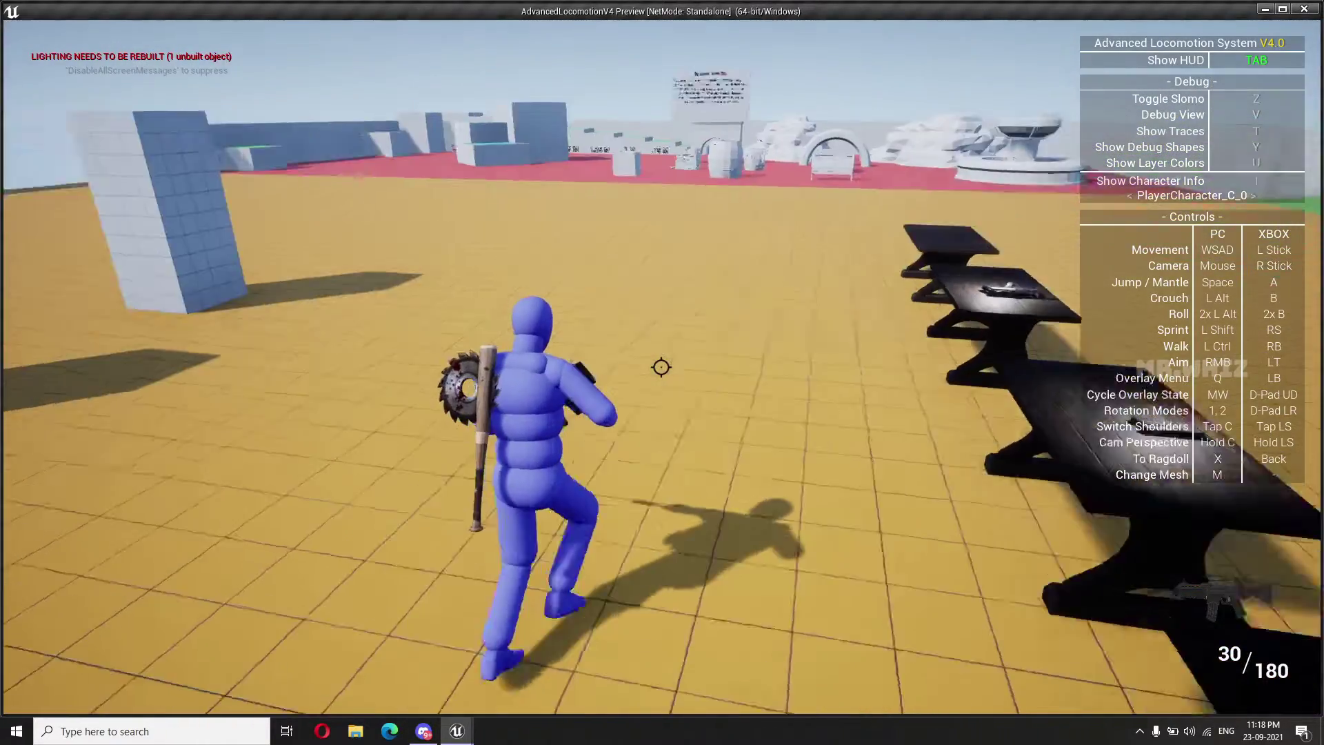
pyautogui.press('w')
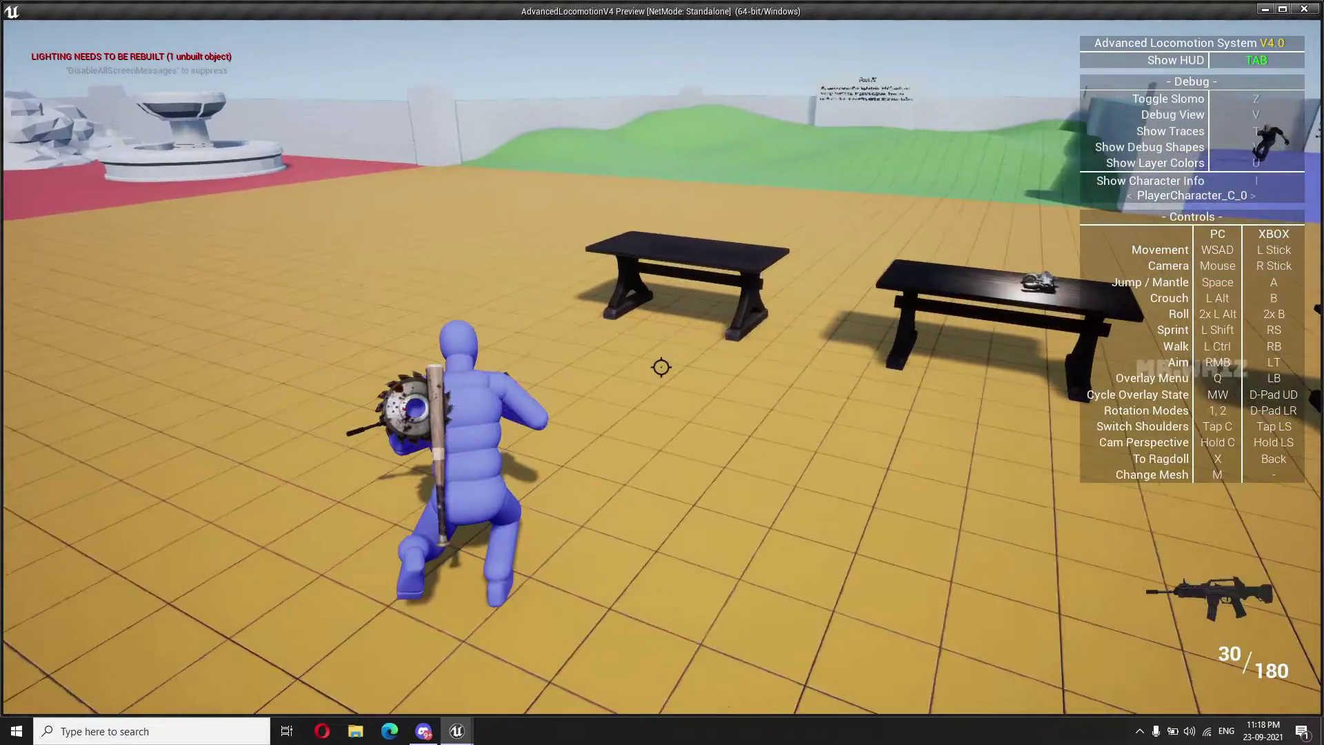
pyautogui.press('w')
pyautogui.press('space')
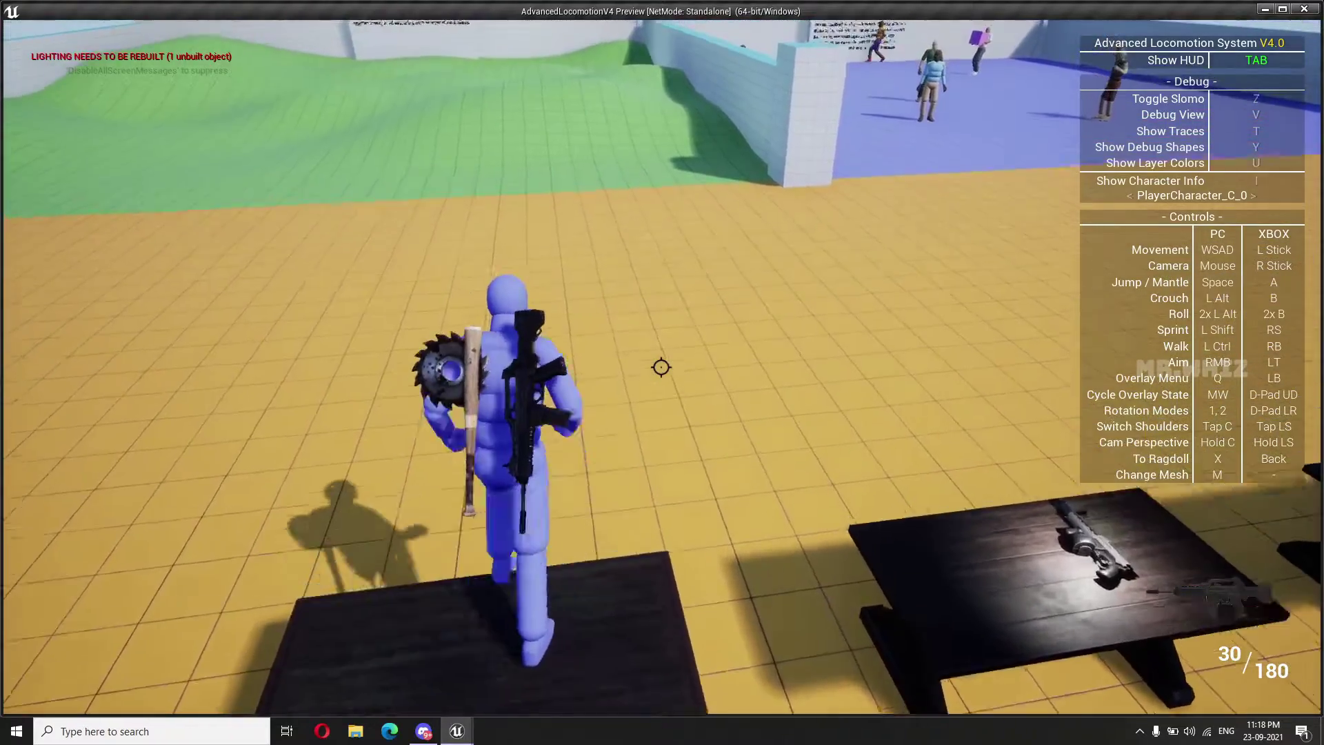
pyautogui.press('w')
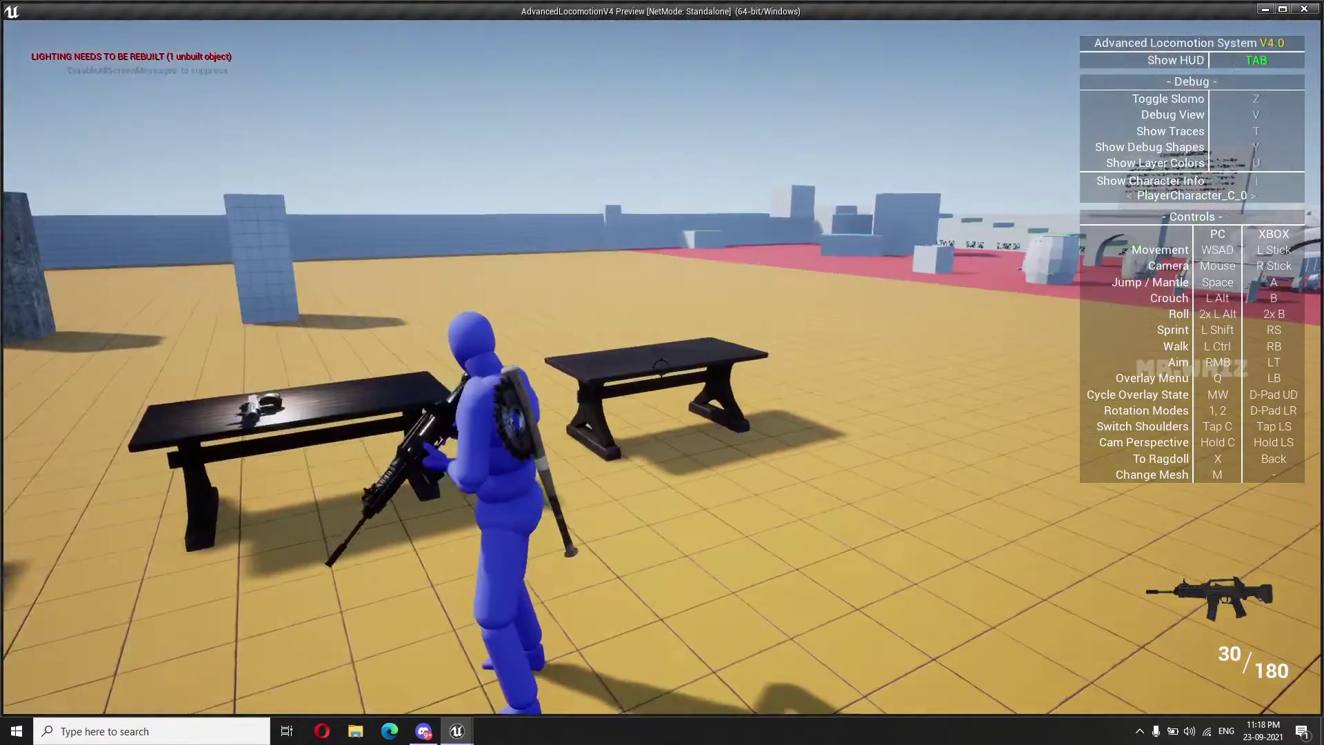
pyautogui.scroll(-1, 662, 372)
pyautogui.press('w')
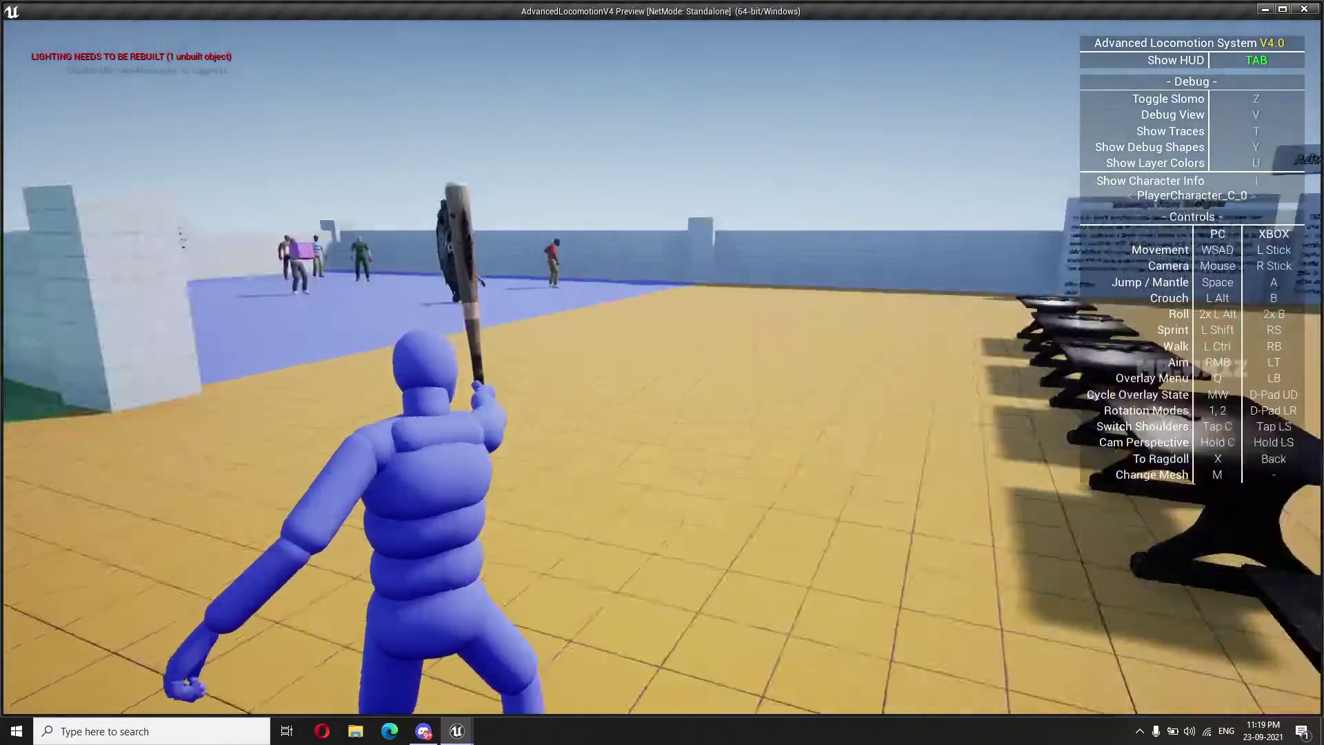
# End the play session and return to the PlayerCharacter event graph
pyautogui.press('Escape')
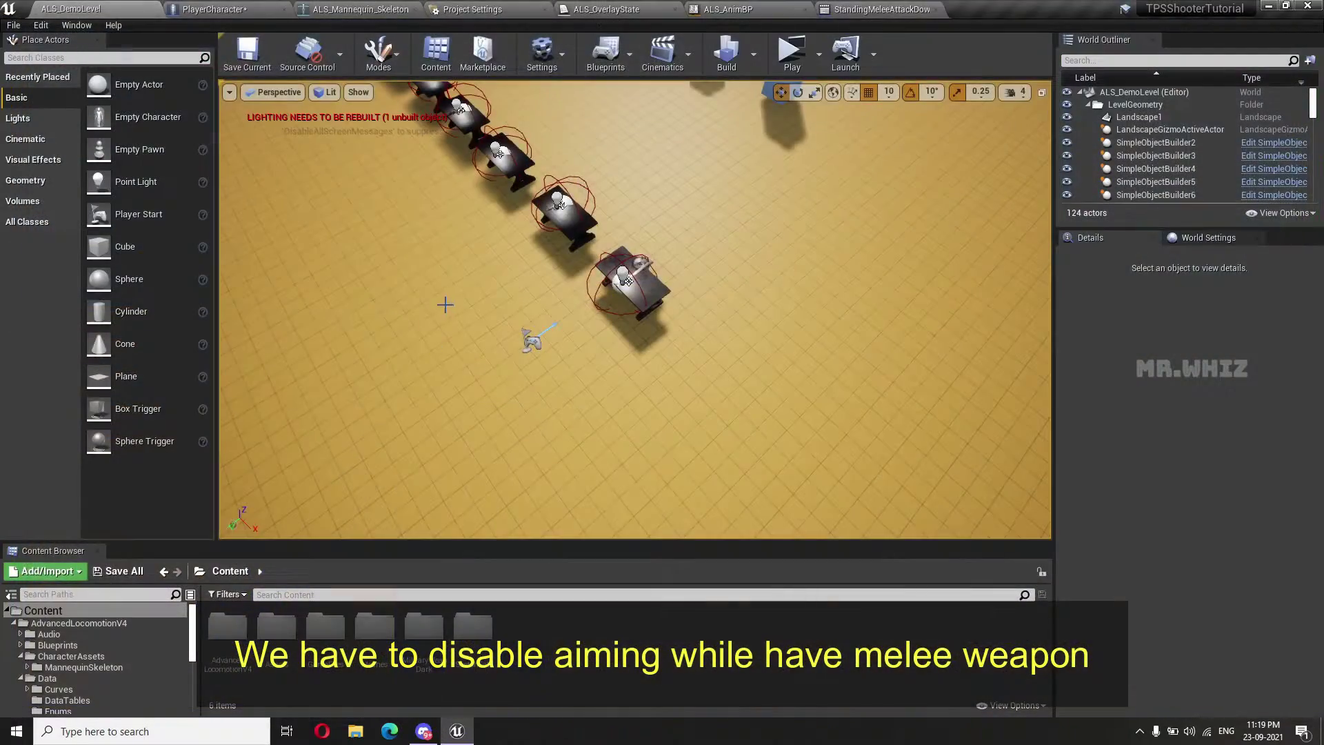
pyautogui.click(279, 9)
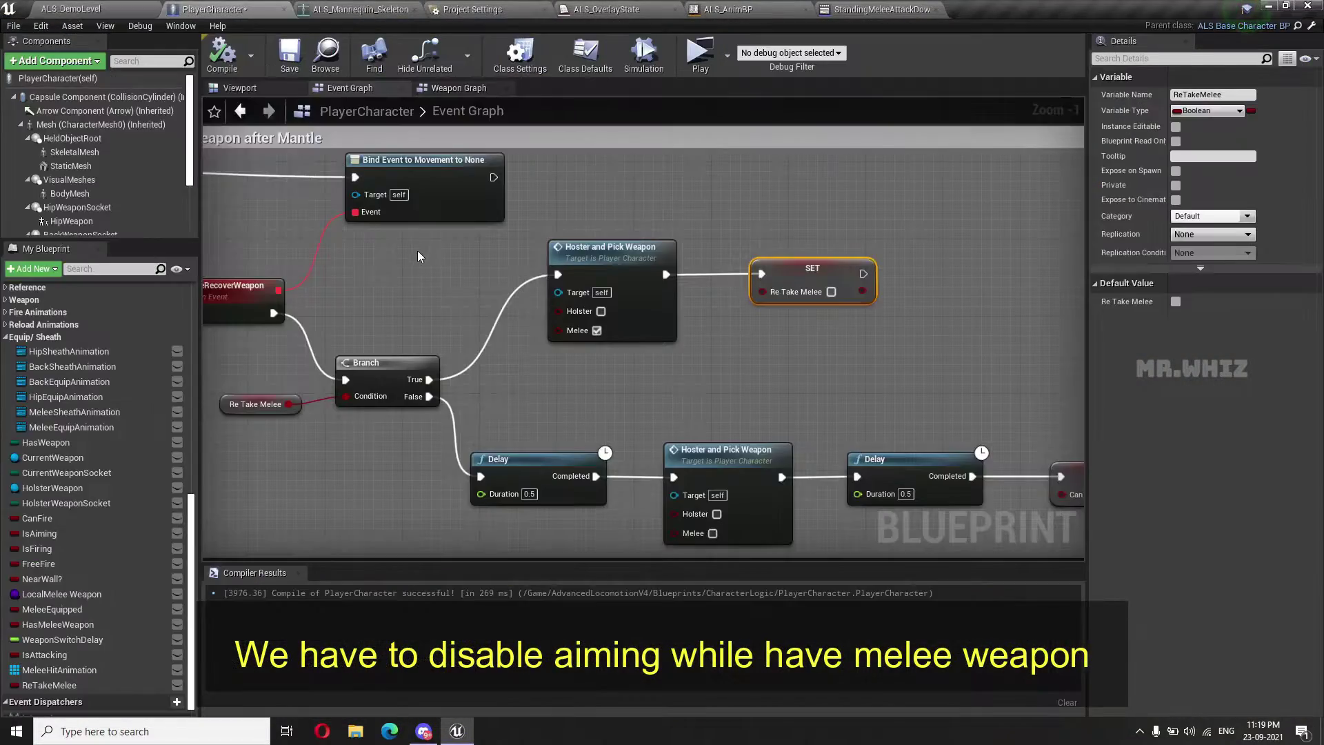
pyautogui.scroll(-9, 528, 277)
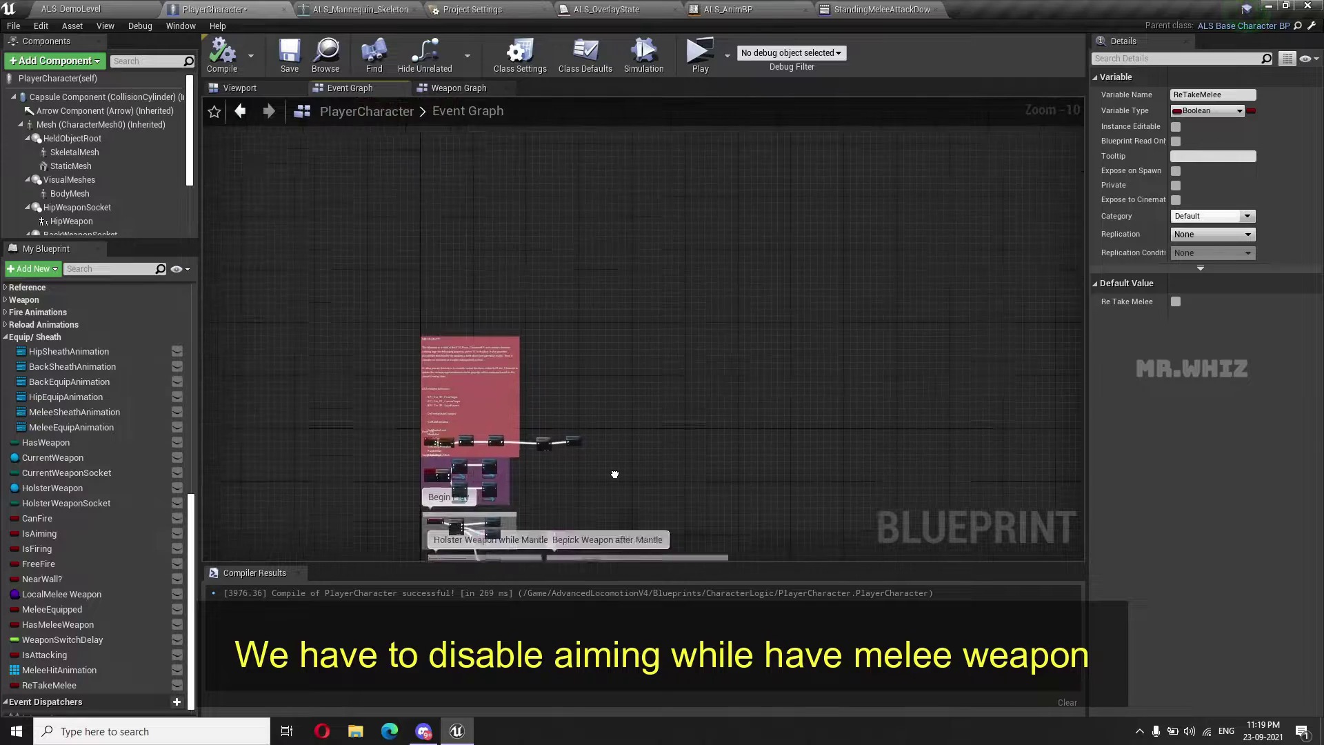
pyautogui.moveTo(550, 213); pyautogui.dragTo(555, 301, button='right')
# Bring the AimAction nodes into view in the Weapon Graph
pyautogui.click(461, 90)
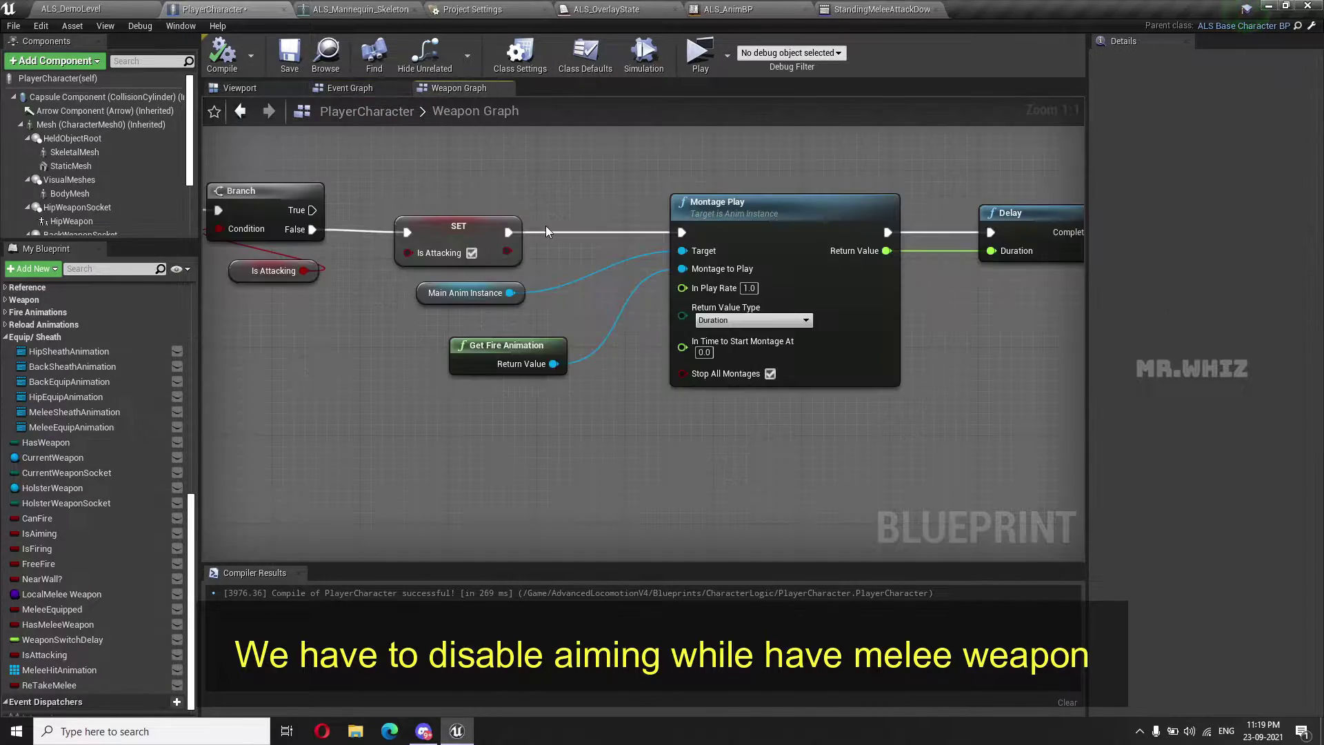
pyautogui.scroll(-7, 622, 388)
pyautogui.moveTo(631, 342); pyautogui.dragTo(620, 545, button='right')
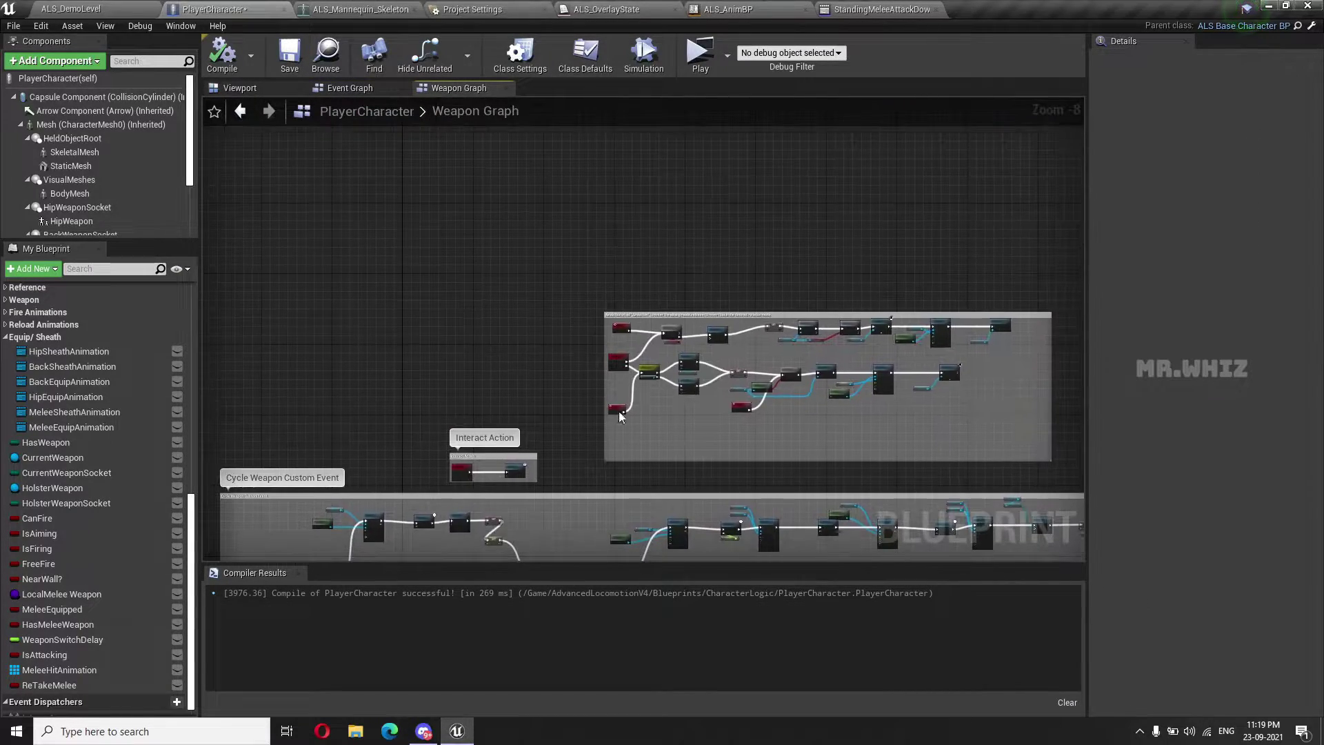
pyautogui.scroll(6, 633, 377)
pyautogui.scroll(1, 627, 352)
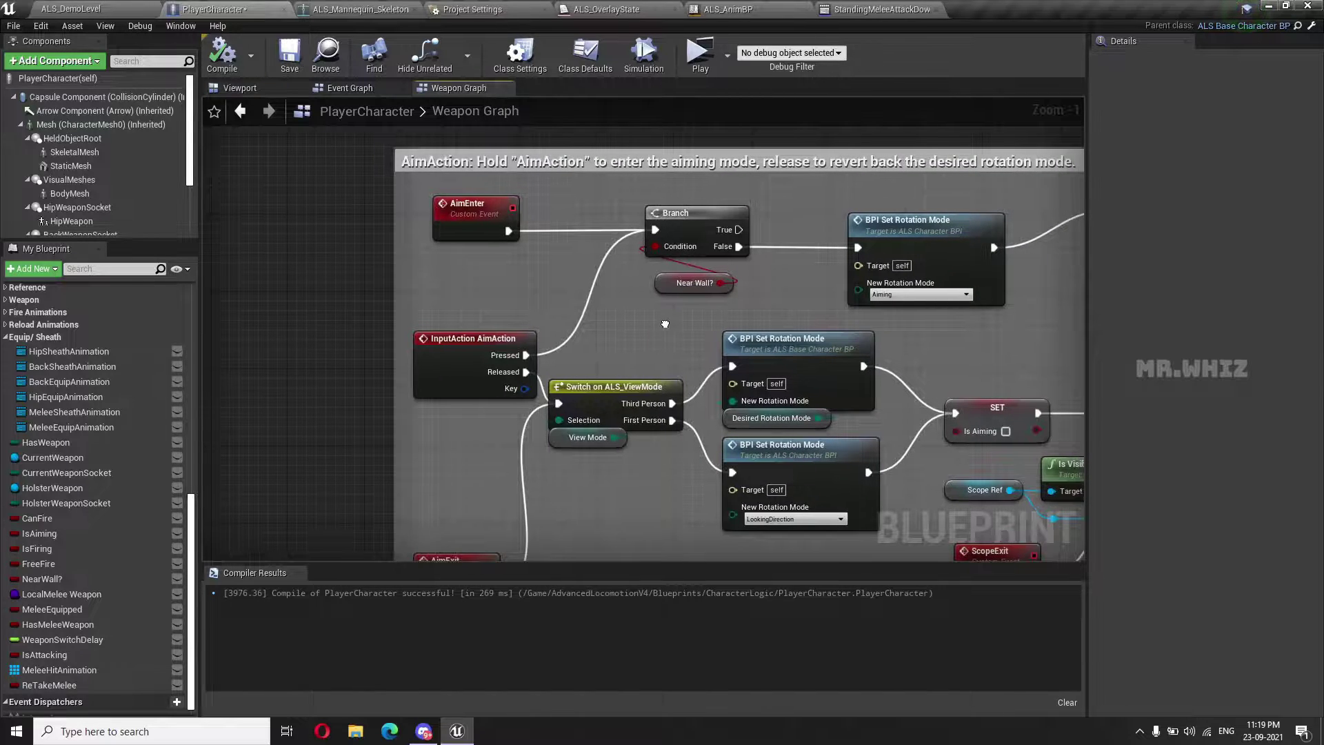
pyautogui.moveTo(623, 330); pyautogui.dragTo(592, 326, button='right')
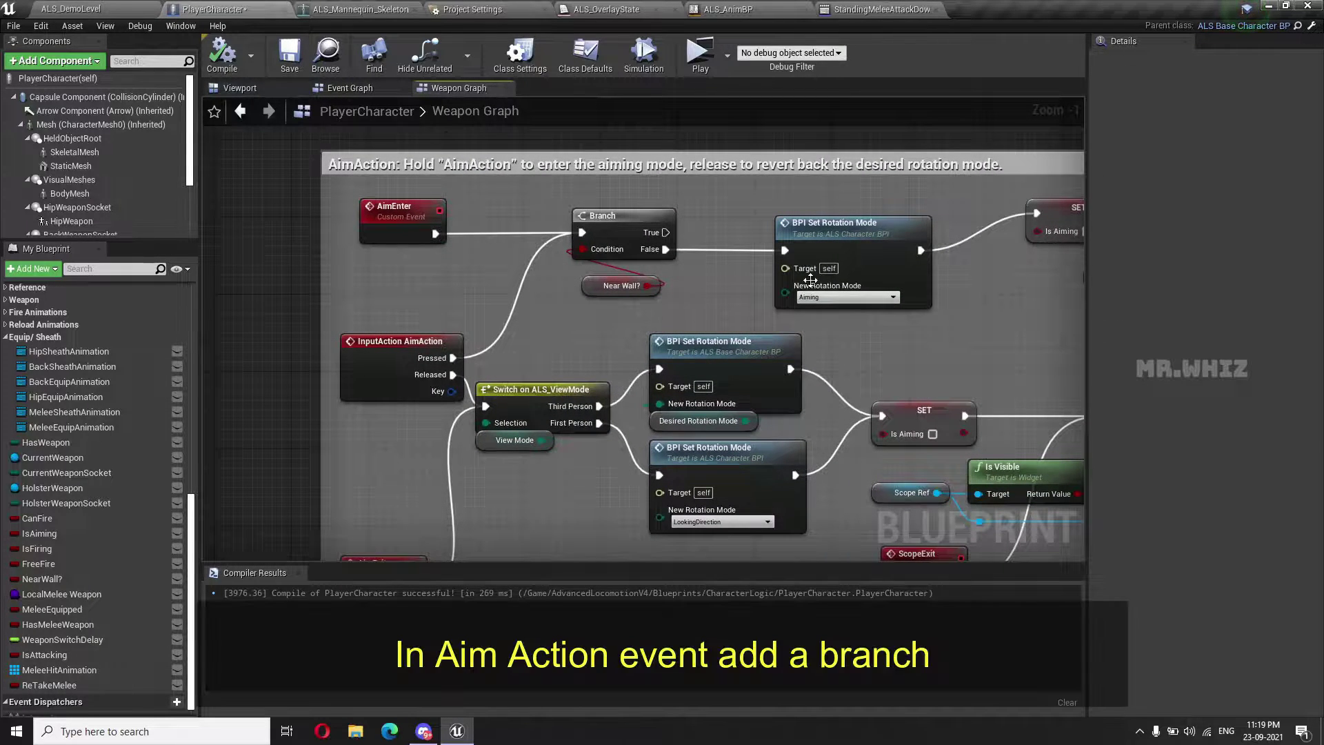
# Move the aiming Set Rotation Mode node and the Near Wall? branch right to leave room after AimEnter
pyautogui.moveTo(795, 287); pyautogui.dragTo(674, 255, button='right')
pyautogui.moveTo(674, 255); pyautogui.dragTo(721, 219)
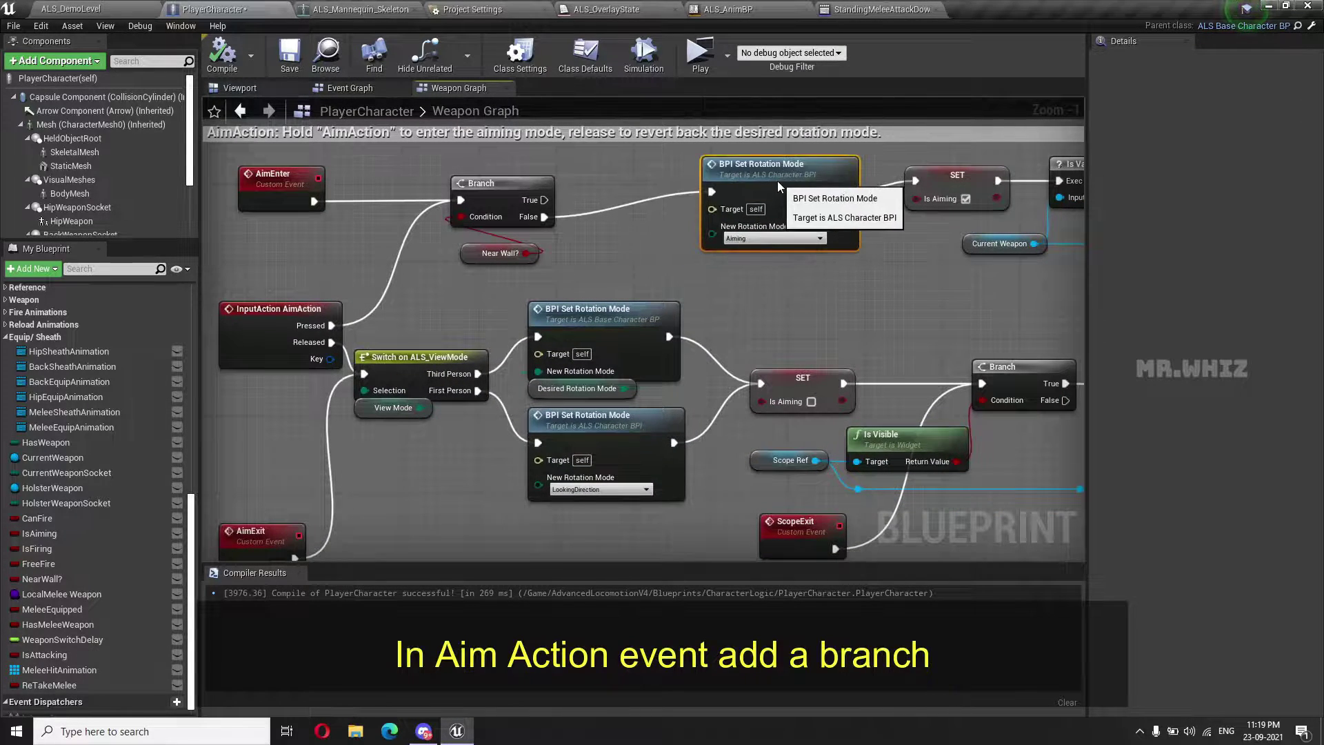
pyautogui.moveTo(494, 166); pyautogui.dragTo(534, 266)
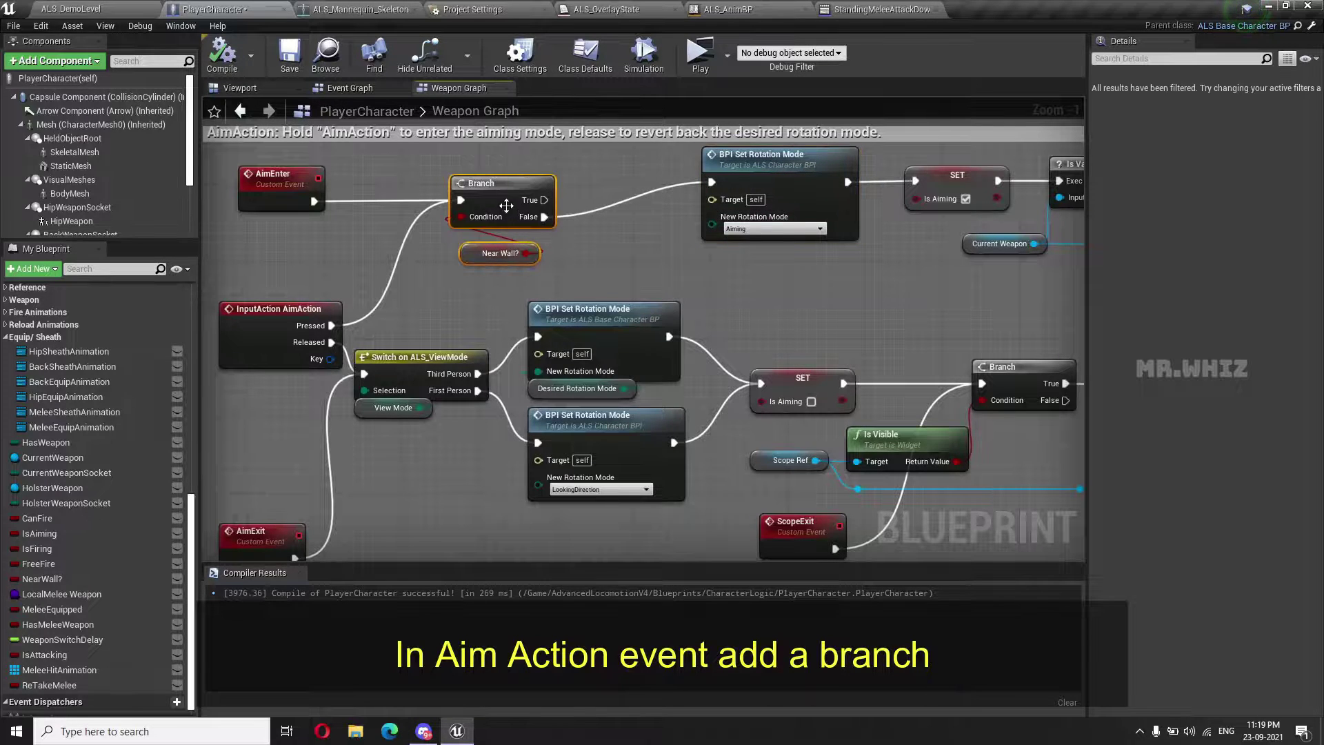
pyautogui.moveTo(505, 207); pyautogui.dragTo(600, 164)
pyautogui.moveTo(326, 211); pyautogui.dragTo(388, 236, button='right')
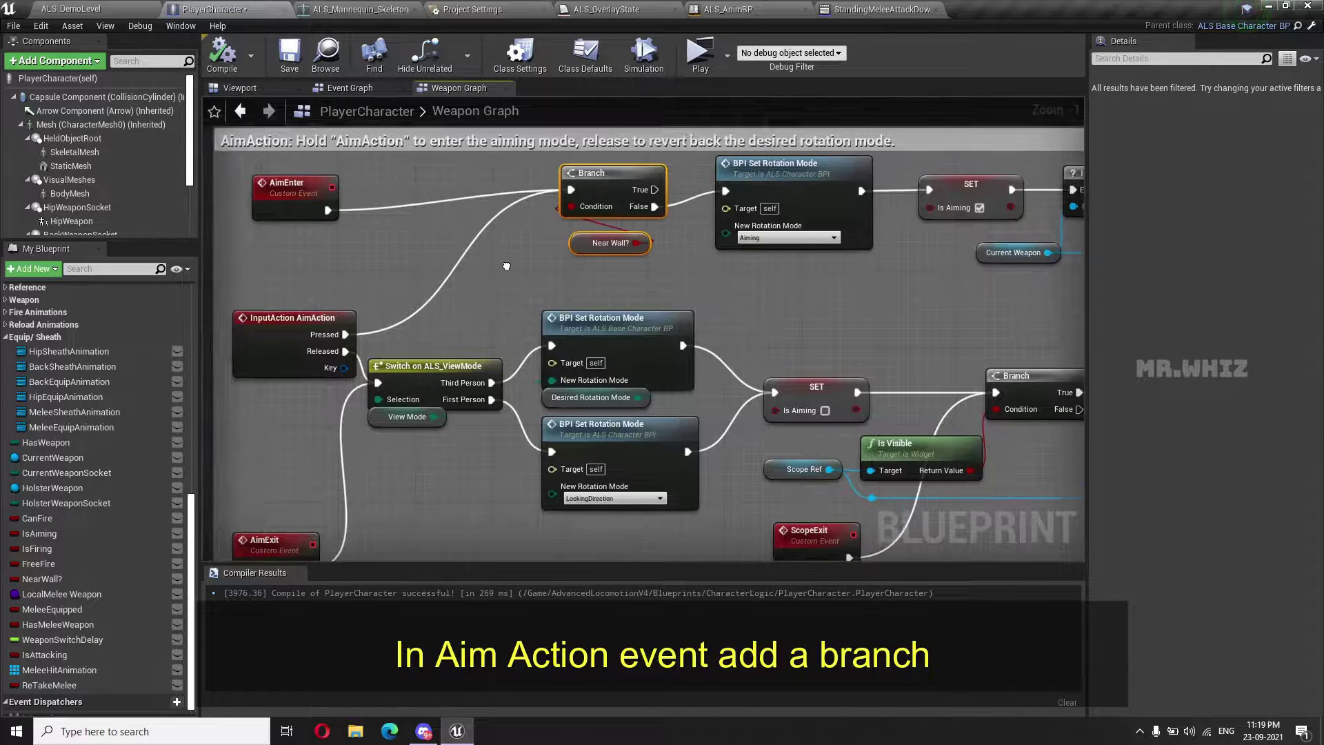
# Add a Branch after AimEnter on MeleeEquipped, its False feeding the Near Wall? branch
pyautogui.moveTo(375, 225); pyautogui.dragTo(489, 224)
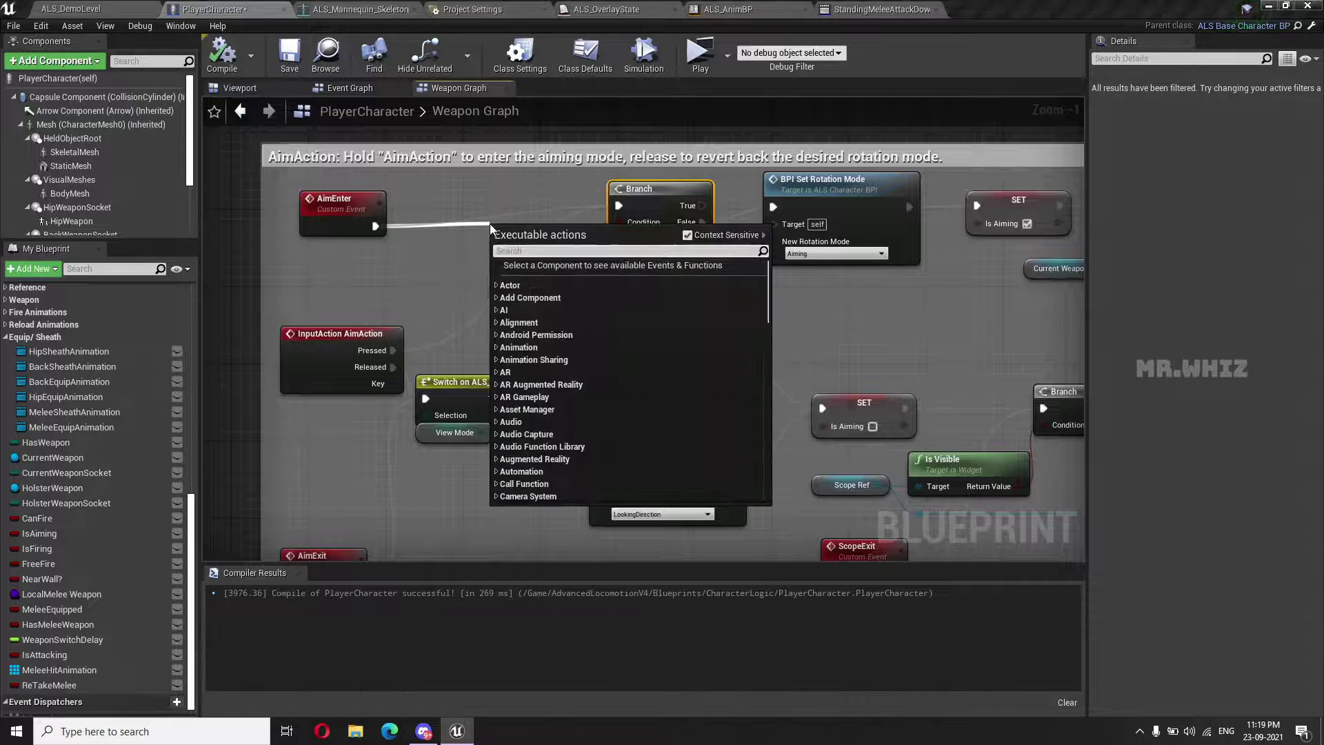
pyautogui.write('branc')
pyautogui.press('Return')
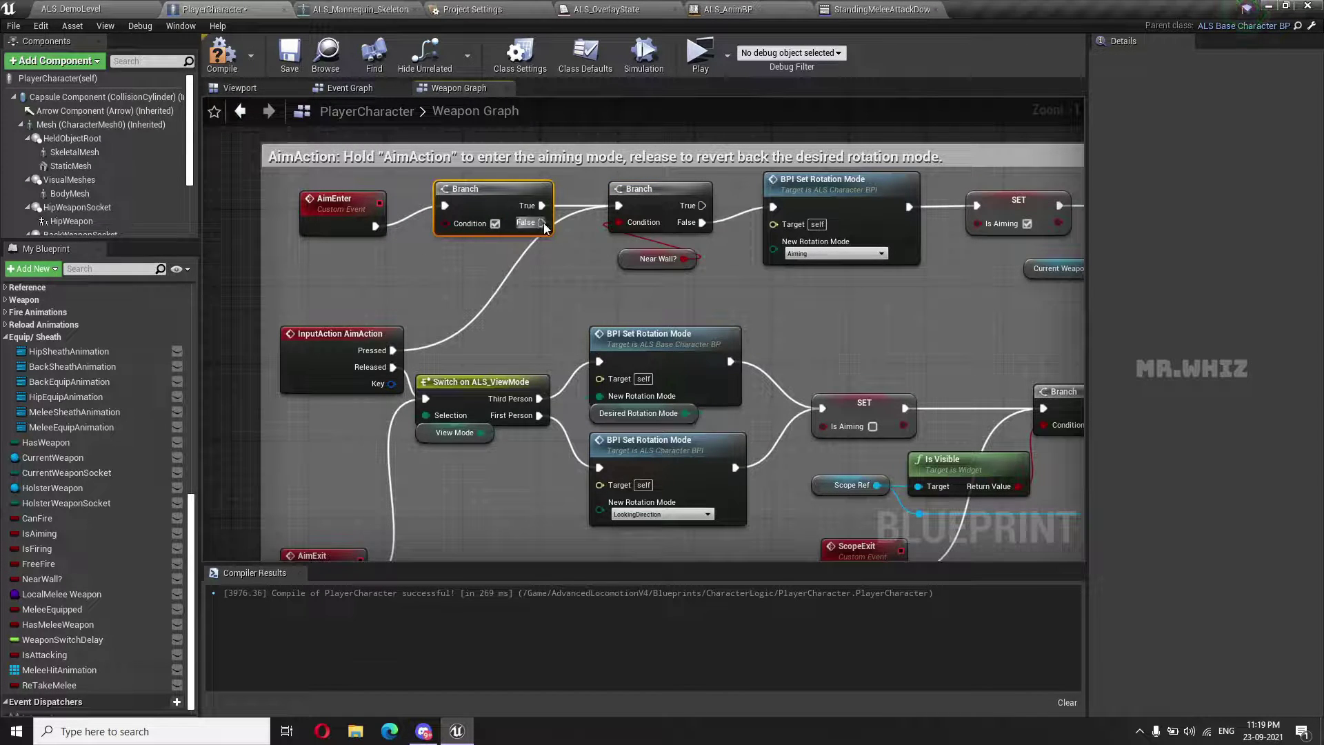
pyautogui.moveTo(541, 222); pyautogui.dragTo(621, 206)
pyautogui.moveTo(564, 211); pyautogui.dragTo(542, 222)
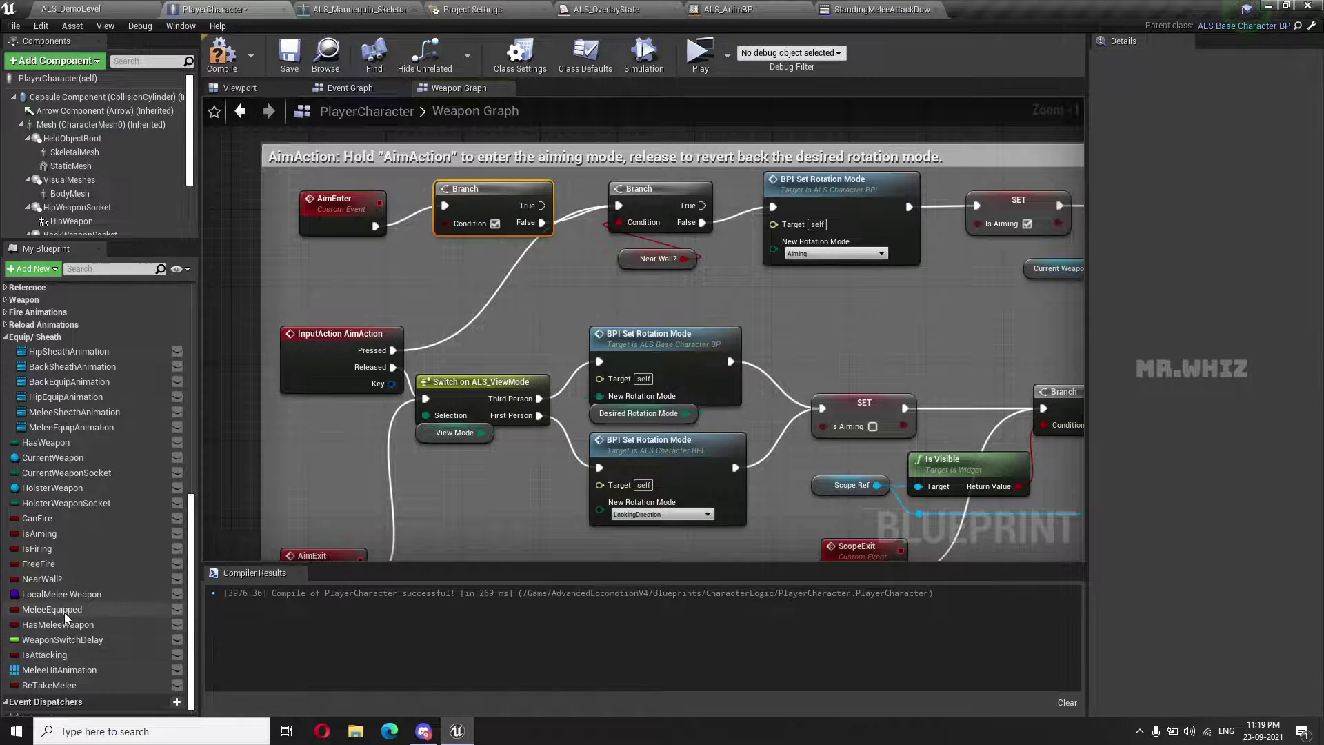
pyautogui.moveTo(64, 613)
pyautogui.mouseDown()
pyautogui.moveTo(445, 220)
pyautogui.moveTo(518, 258)
pyautogui.mouseUp()
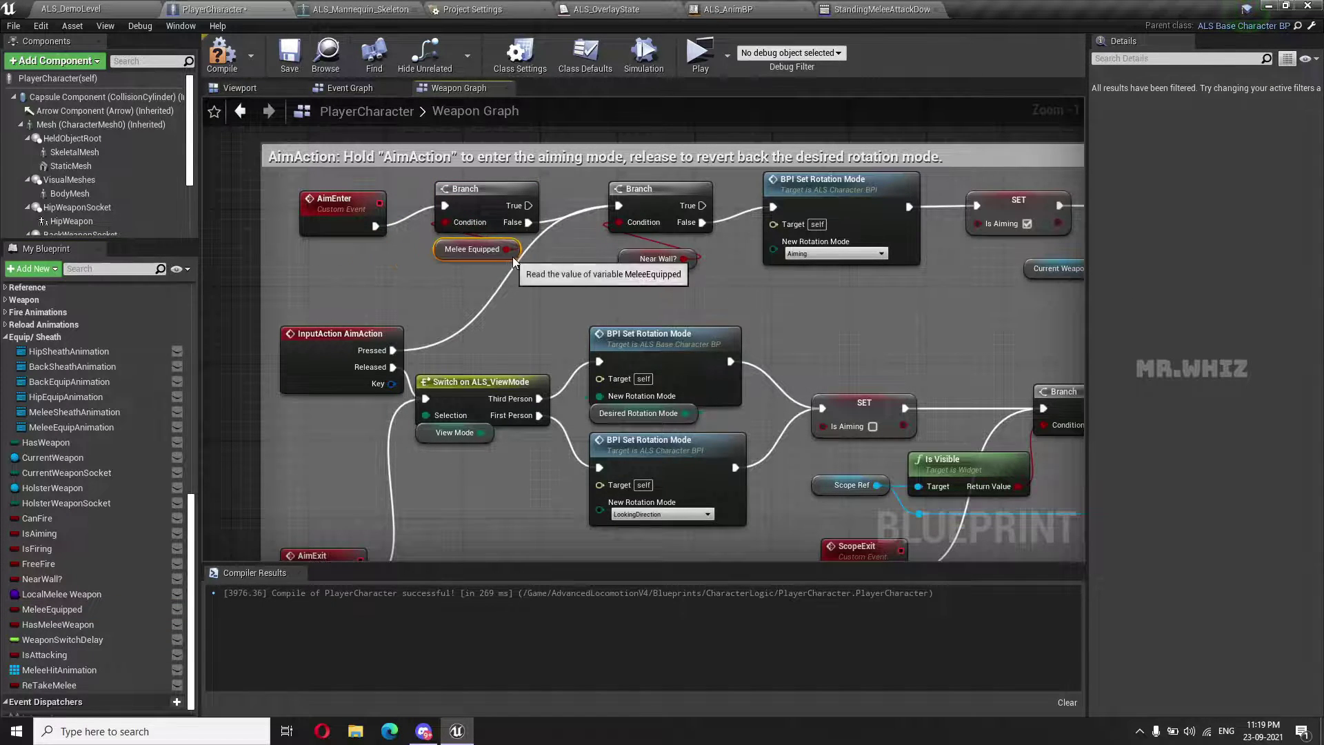
# Connect the aim InputAction Pressed to the new Branch and tidy the AimEnter node's position
pyautogui.moveTo(391, 351); pyautogui.dragTo(445, 211)
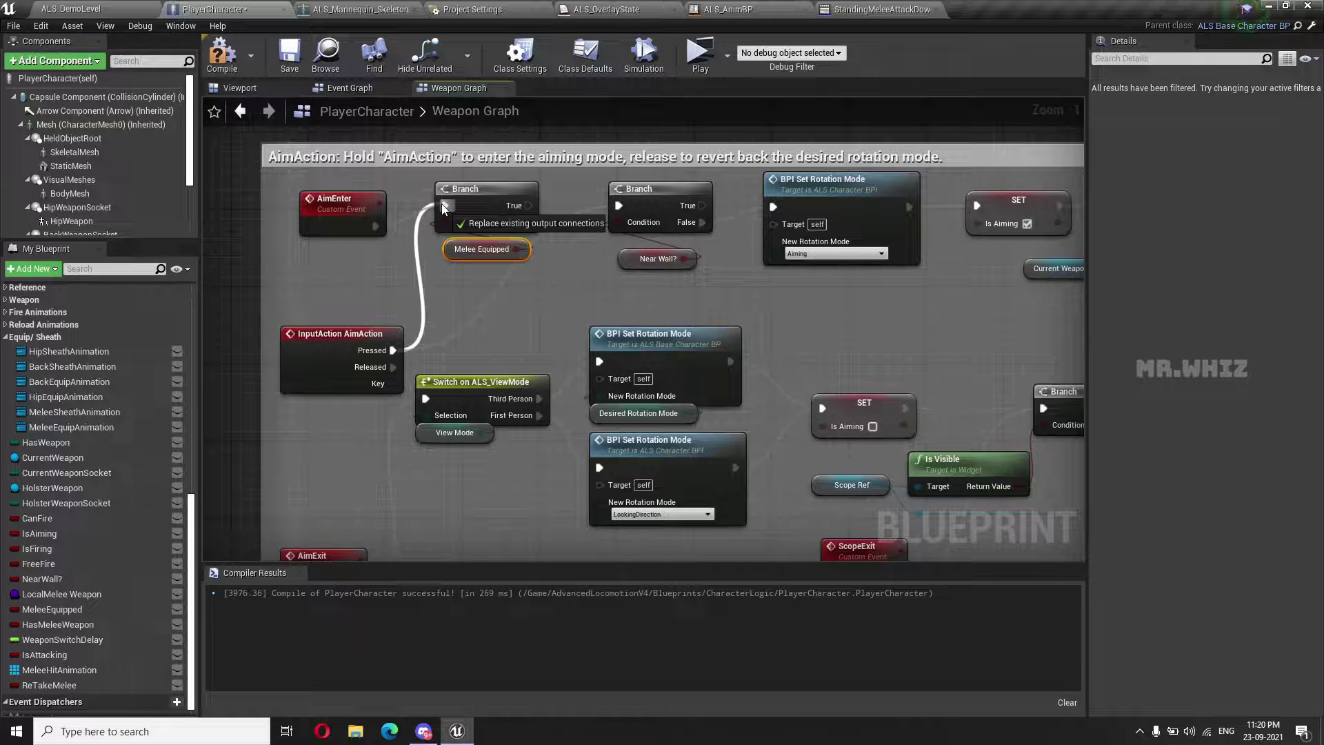
pyautogui.moveTo(443, 208); pyautogui.dragTo(445, 206)
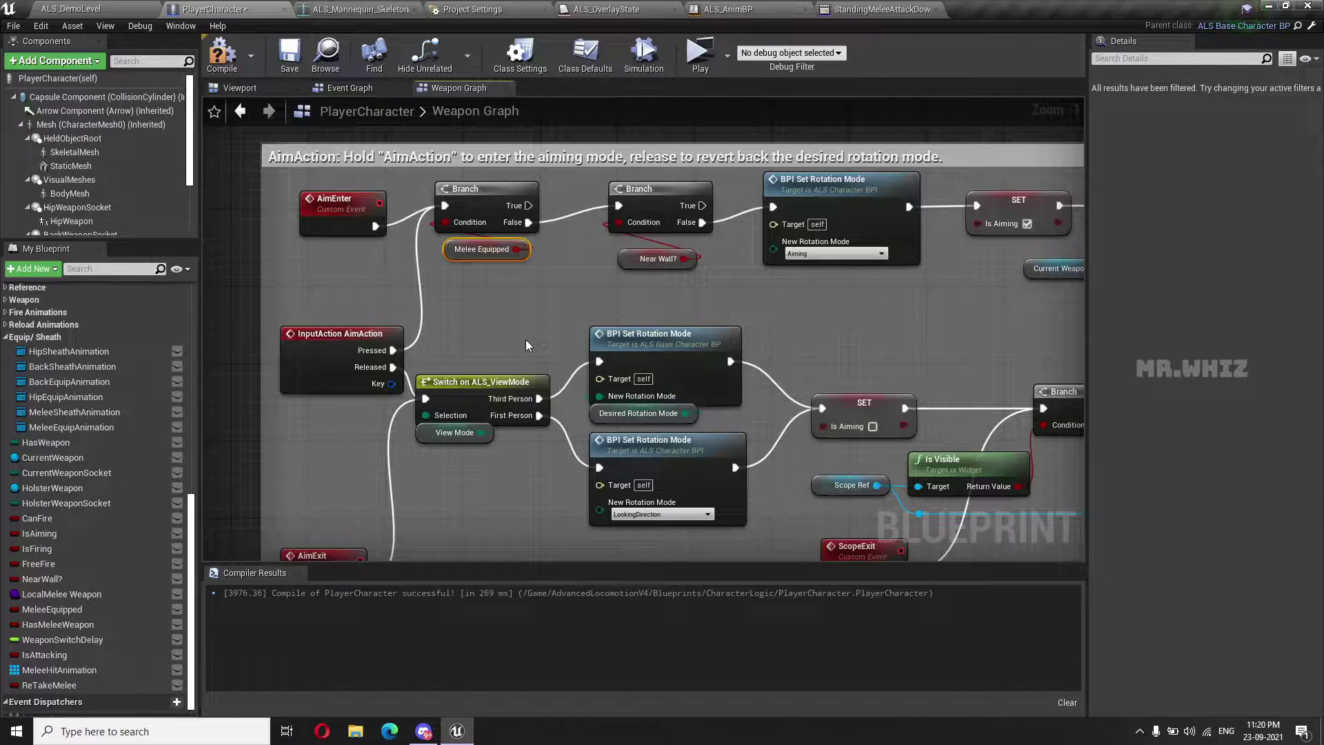
pyautogui.moveTo(527, 345); pyautogui.dragTo(532, 367, button='right')
pyautogui.moveTo(351, 232); pyautogui.dragTo(341, 213)
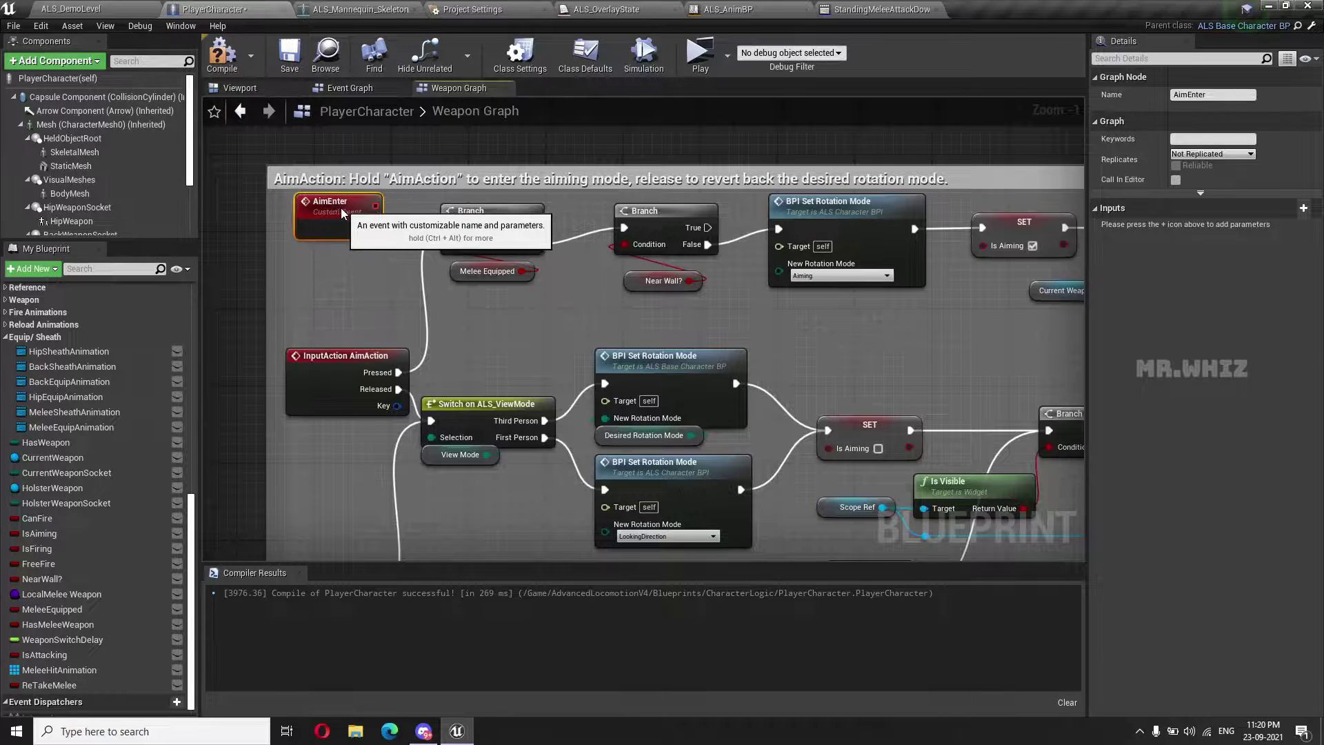
pyautogui.moveTo(544, 333); pyautogui.dragTo(511, 351, button='right')
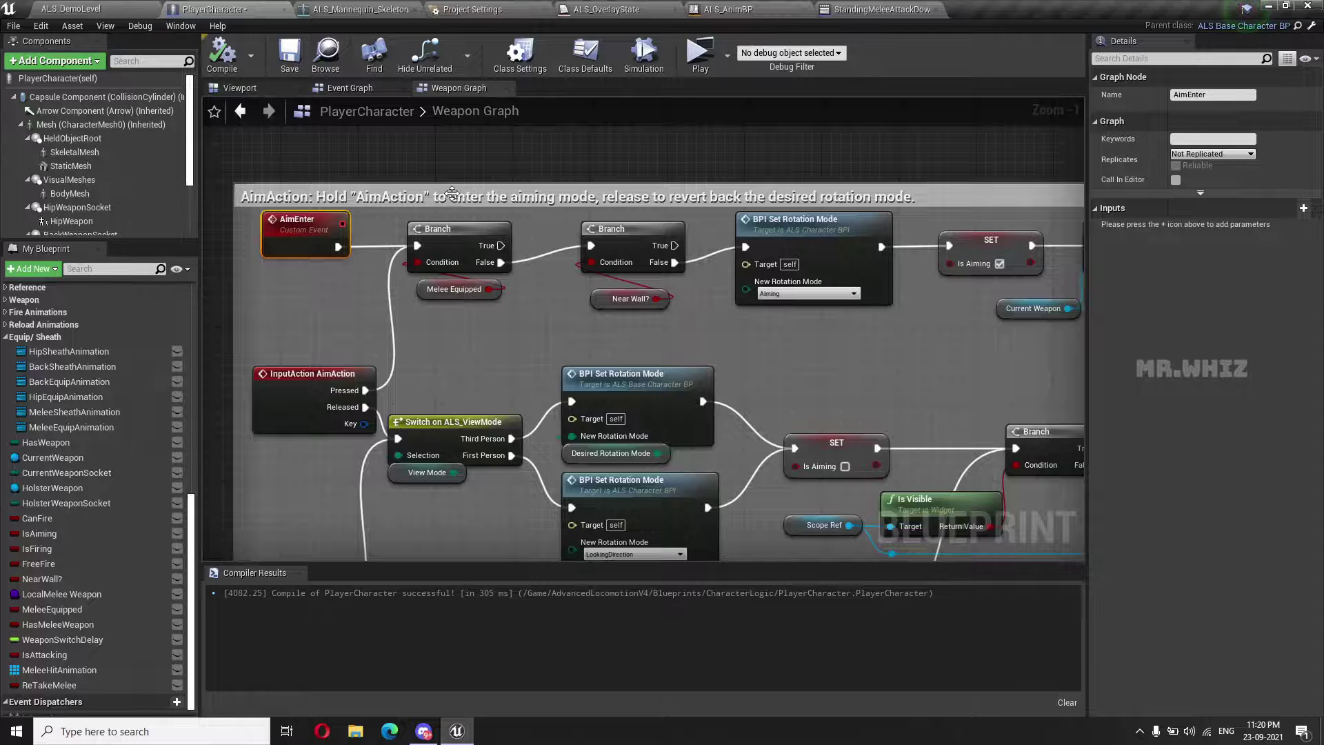
# Start a play test of the level
pyautogui.scroll(-2, 451, 193)
pyautogui.scroll(-1, 384, 263)
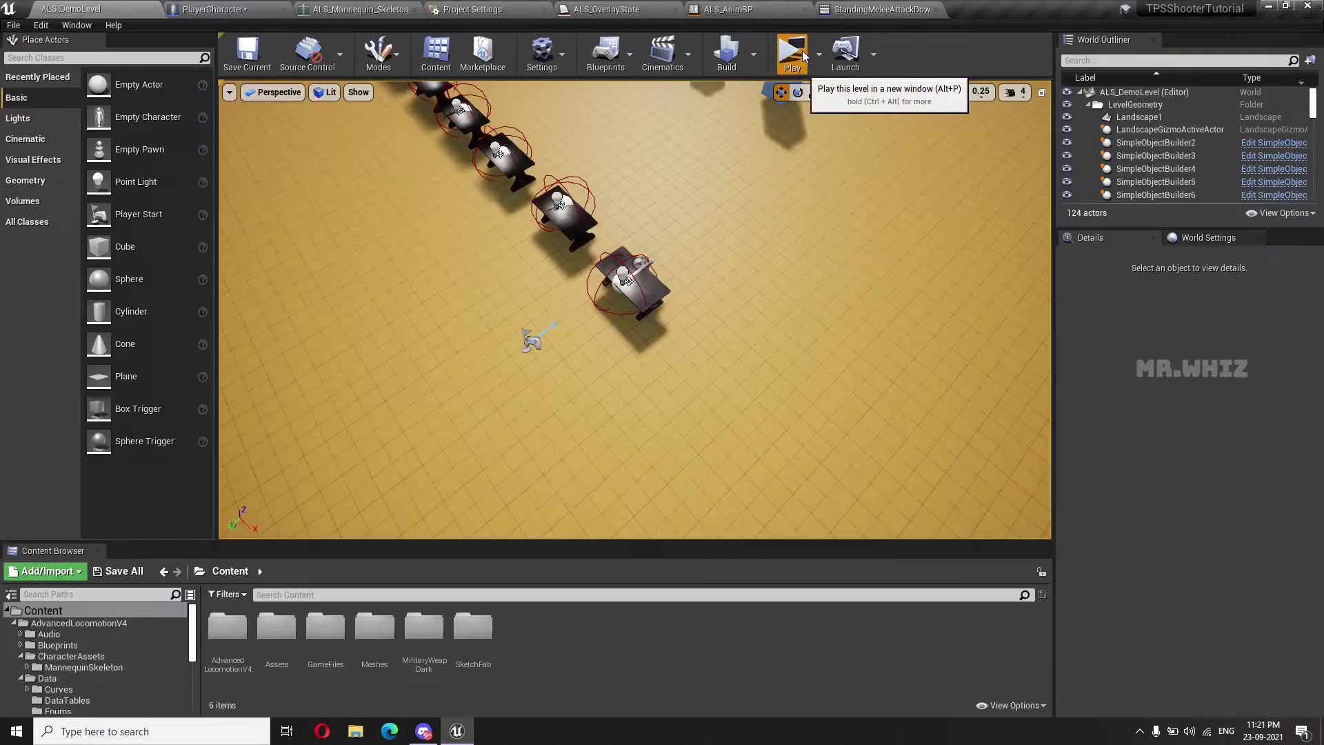
pyautogui.click(792, 54)
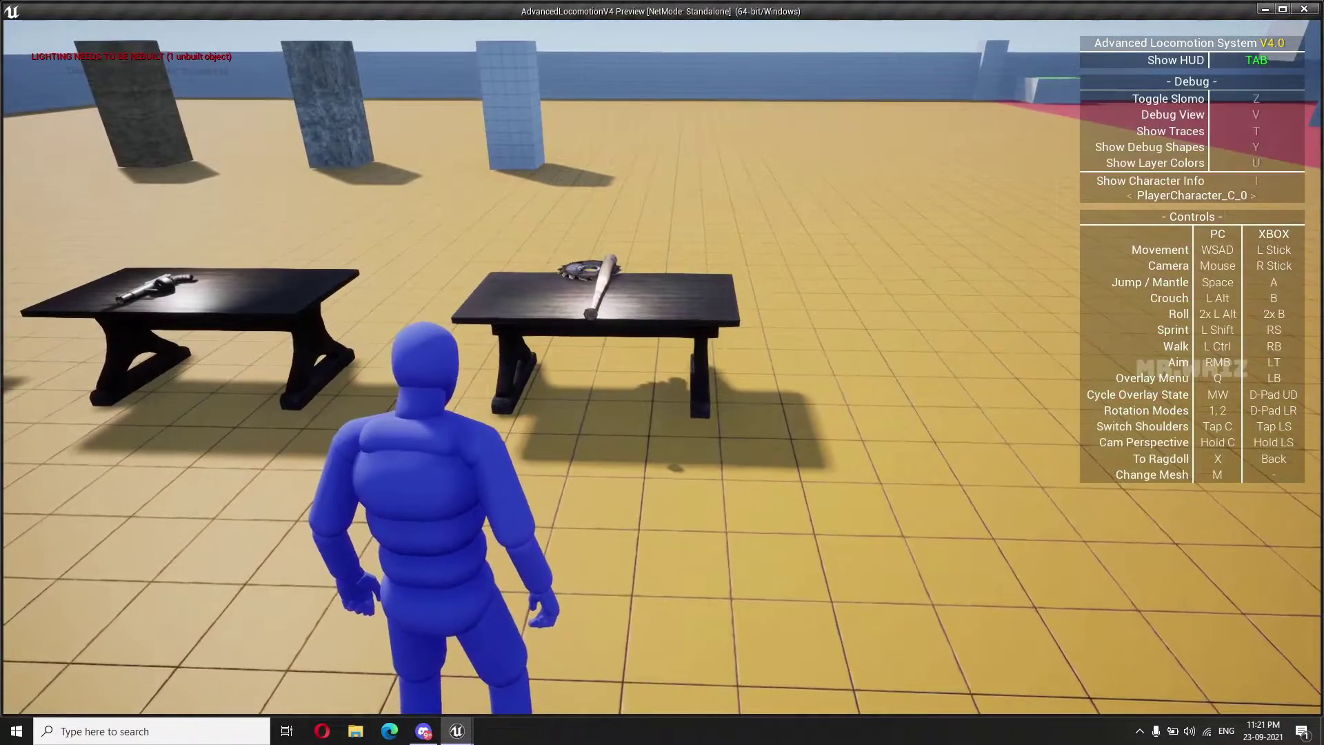
# Pick up weapons from the tables, test aiming with them, and end the session
pyautogui.press('w')
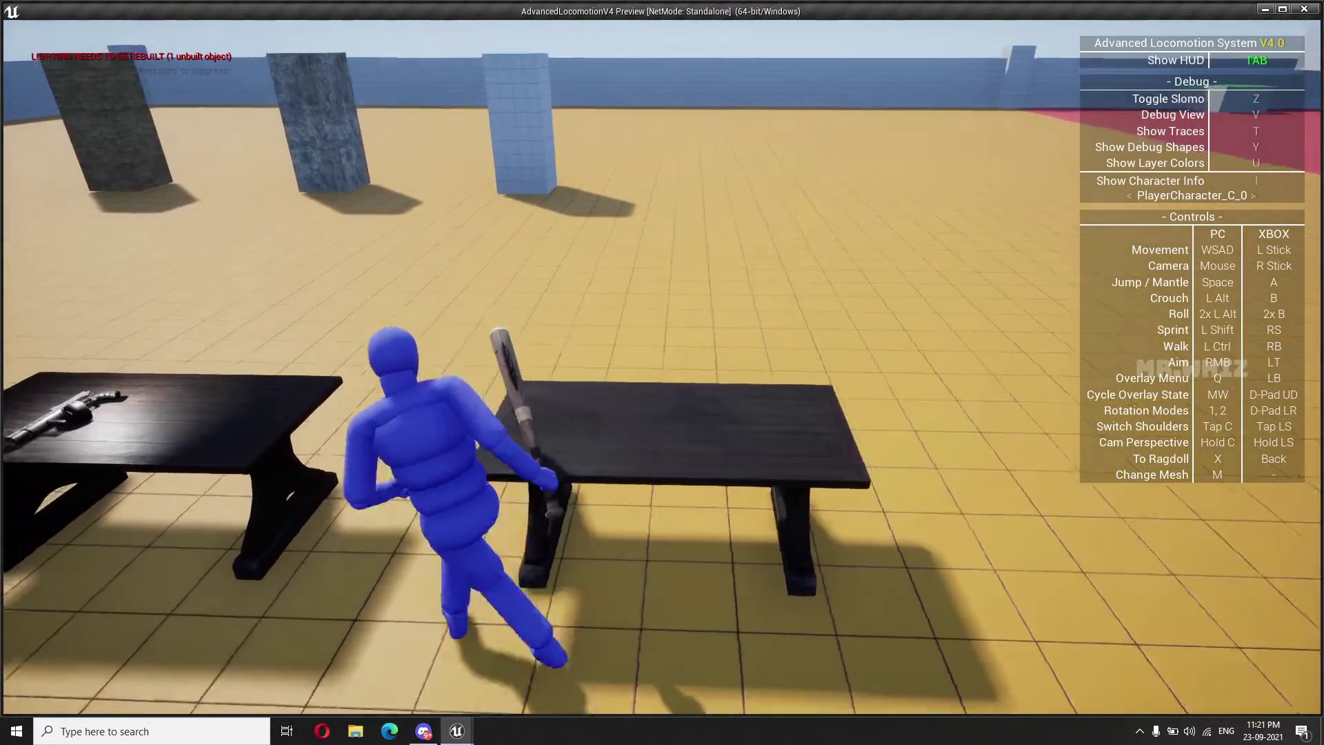
pyautogui.press('w')
pyautogui.press('Return')
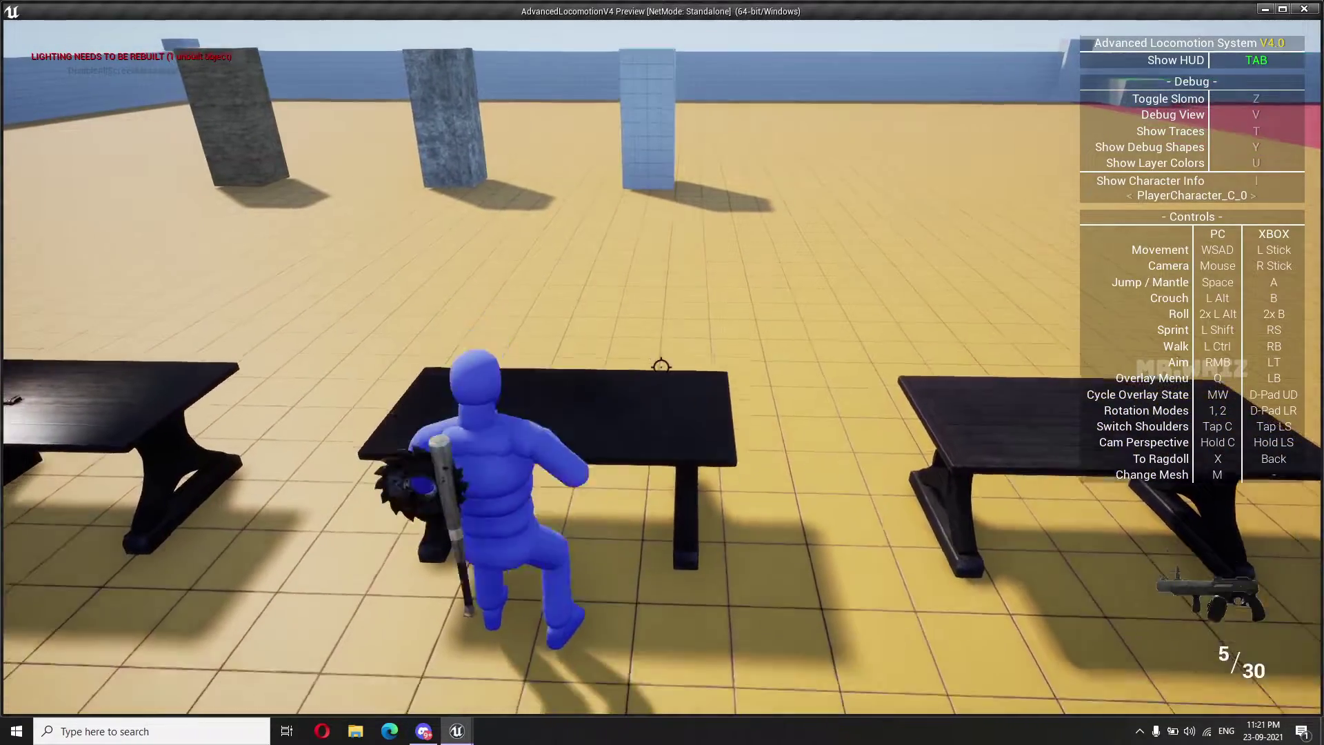
pyautogui.press('s')
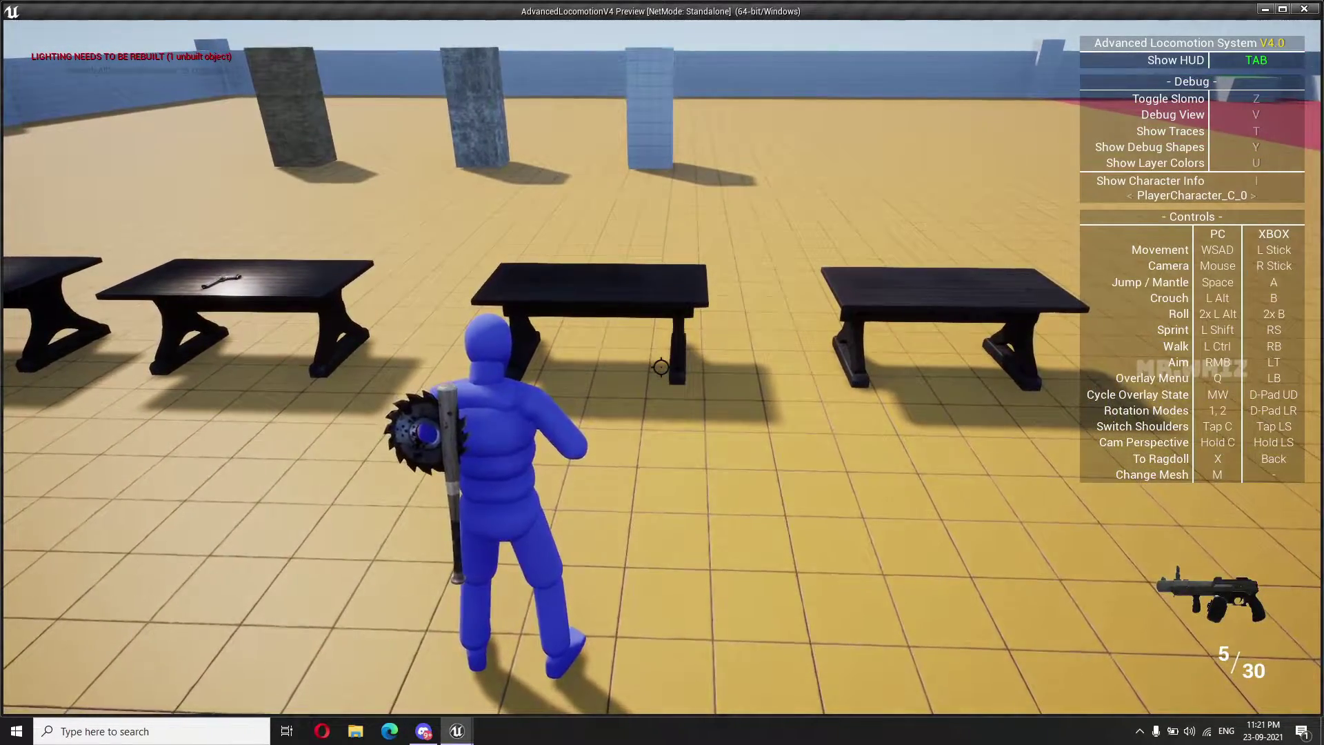
pyautogui.press('w')
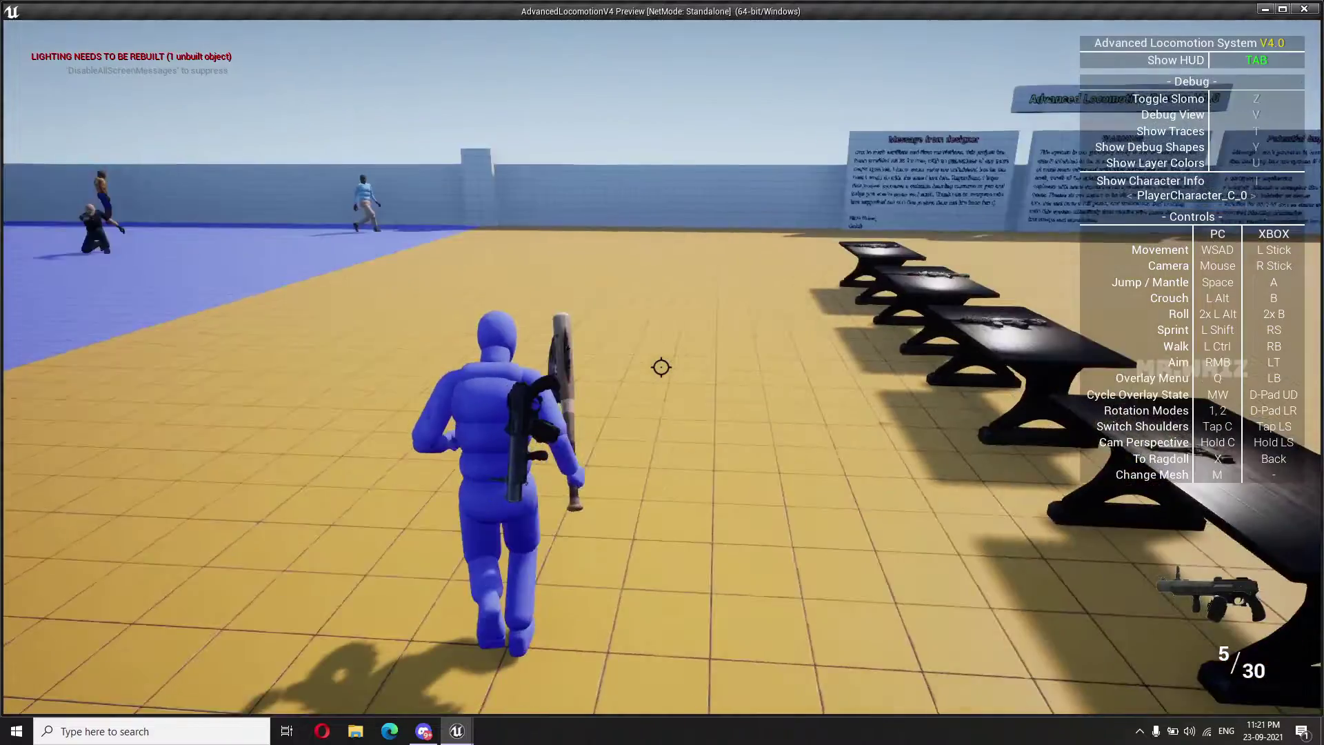
pyautogui.scroll(-1, 660, 367)
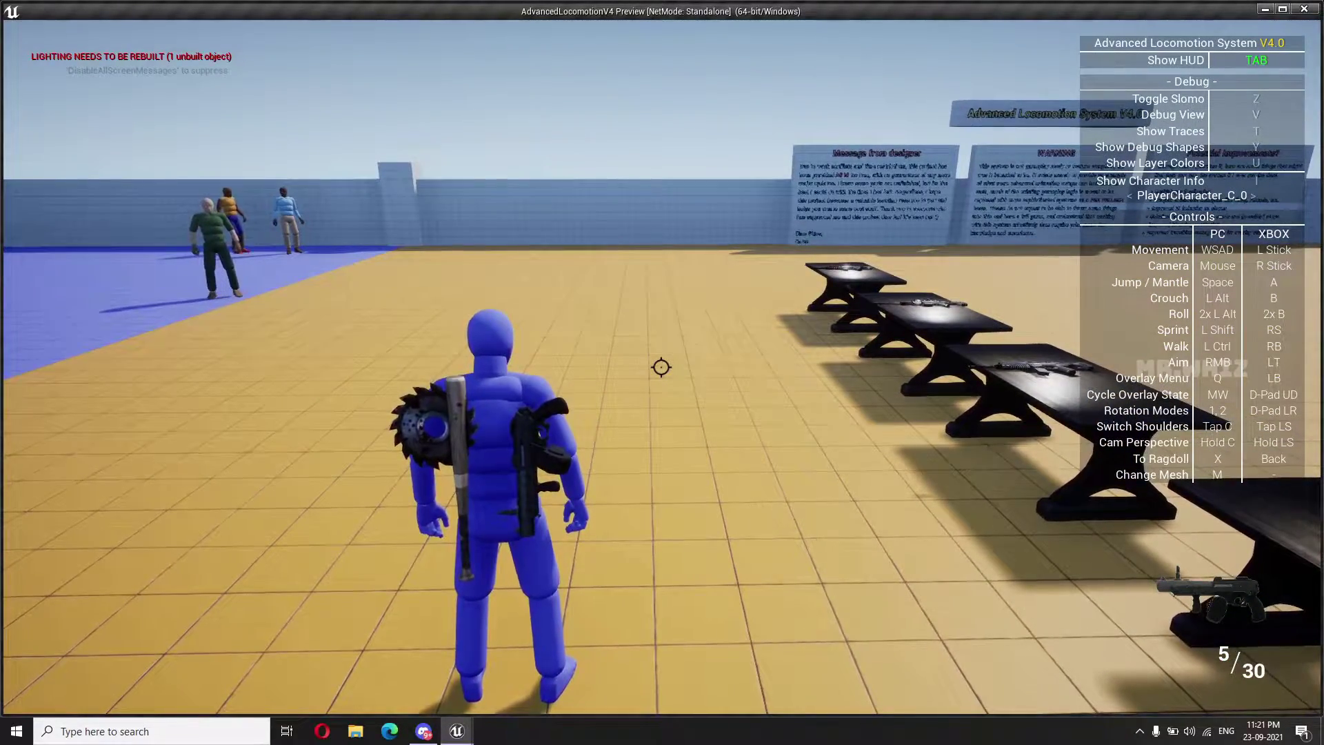
pyautogui.press('Escape')
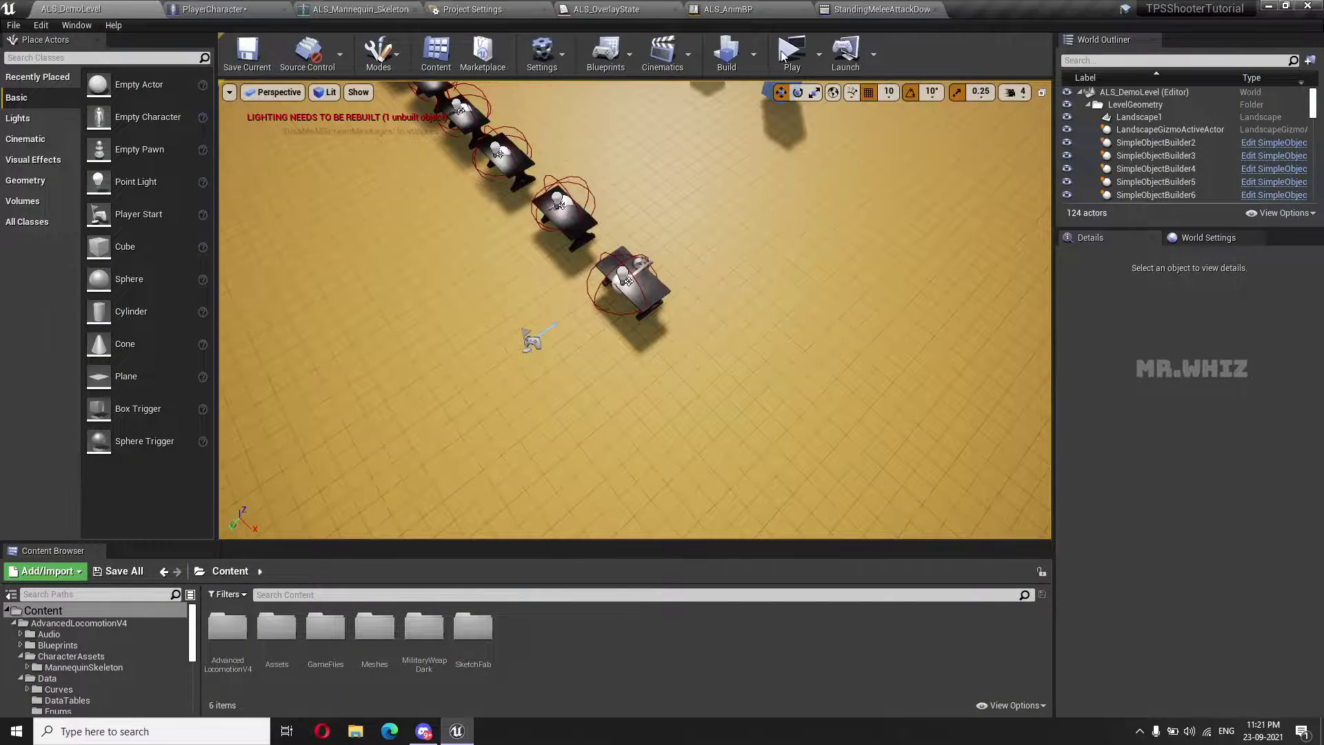
# Back in PlayerCharacter, place a Hoster and Pick Weapon call near the Is Not Valid node
pyautogui.click(255, 13)
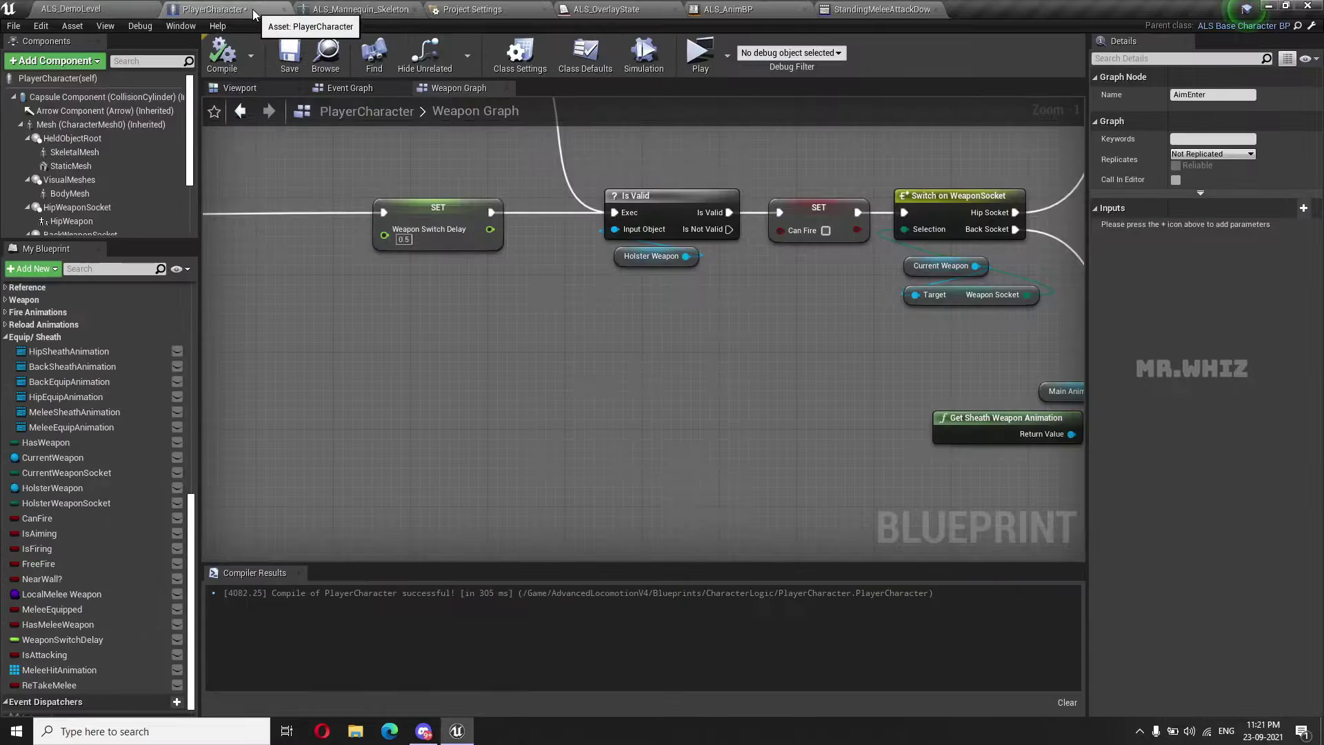
pyautogui.moveTo(635, 345); pyautogui.dragTo(518, 345, button='right')
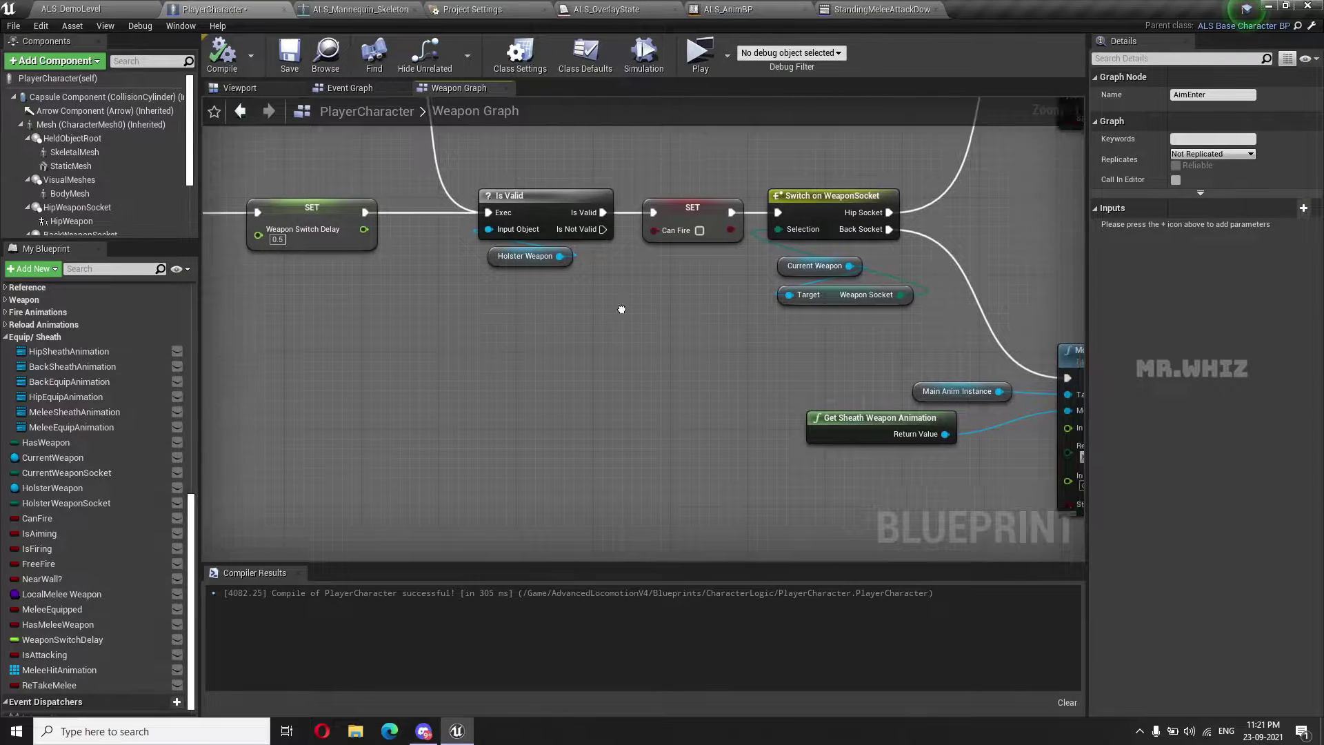
pyautogui.moveTo(647, 317); pyautogui.dragTo(495, 249, button='right')
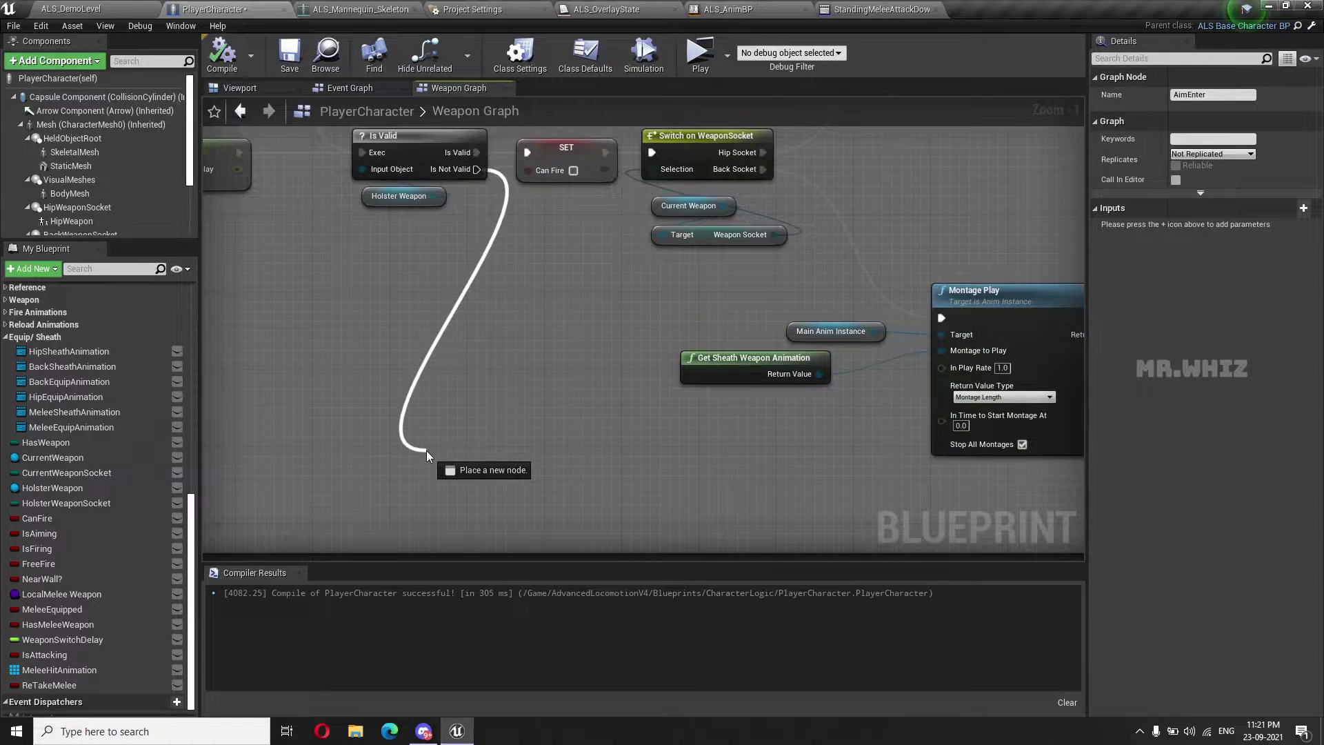
pyautogui.moveTo(476, 169); pyautogui.dragTo(428, 454)
pyautogui.write('hols')
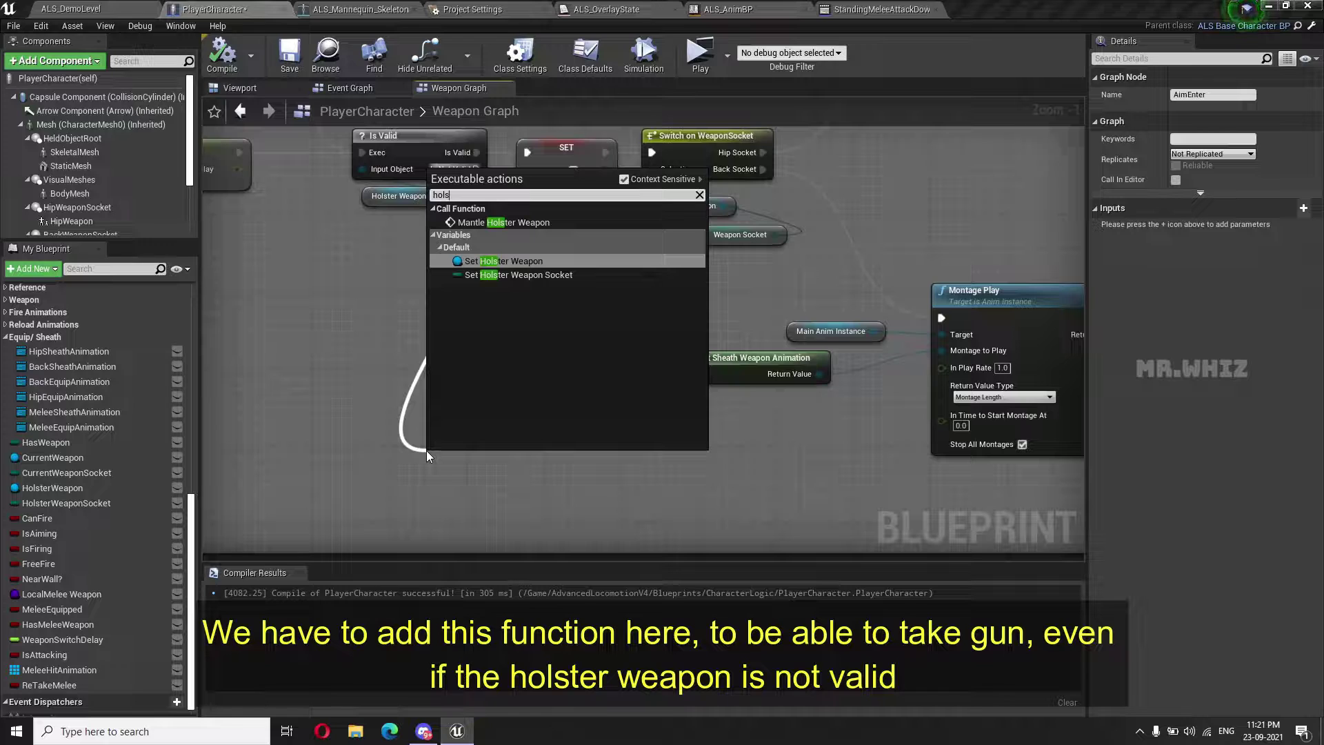
pyautogui.click(301, 453)
pyautogui.scroll(5, 120, 448)
pyautogui.scroll(5, 120, 448)
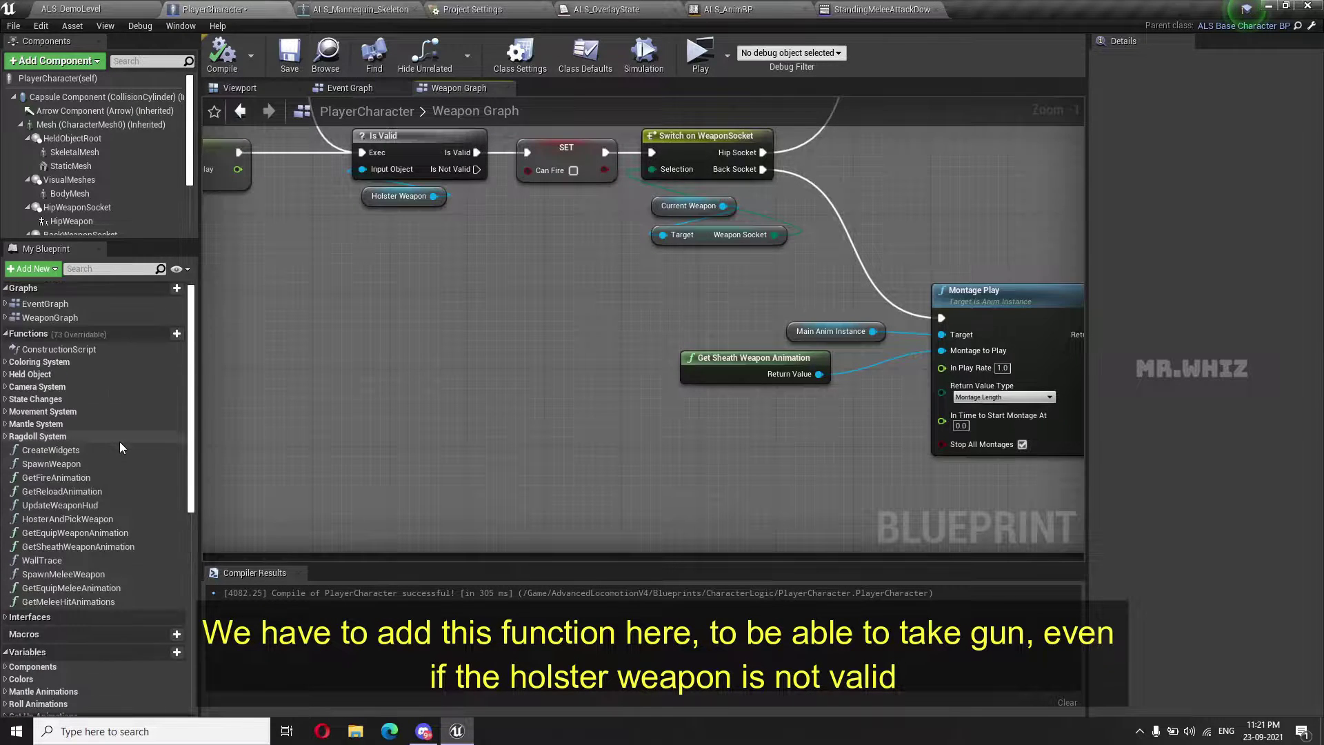
pyautogui.moveTo(68, 520); pyautogui.dragTo(487, 387)
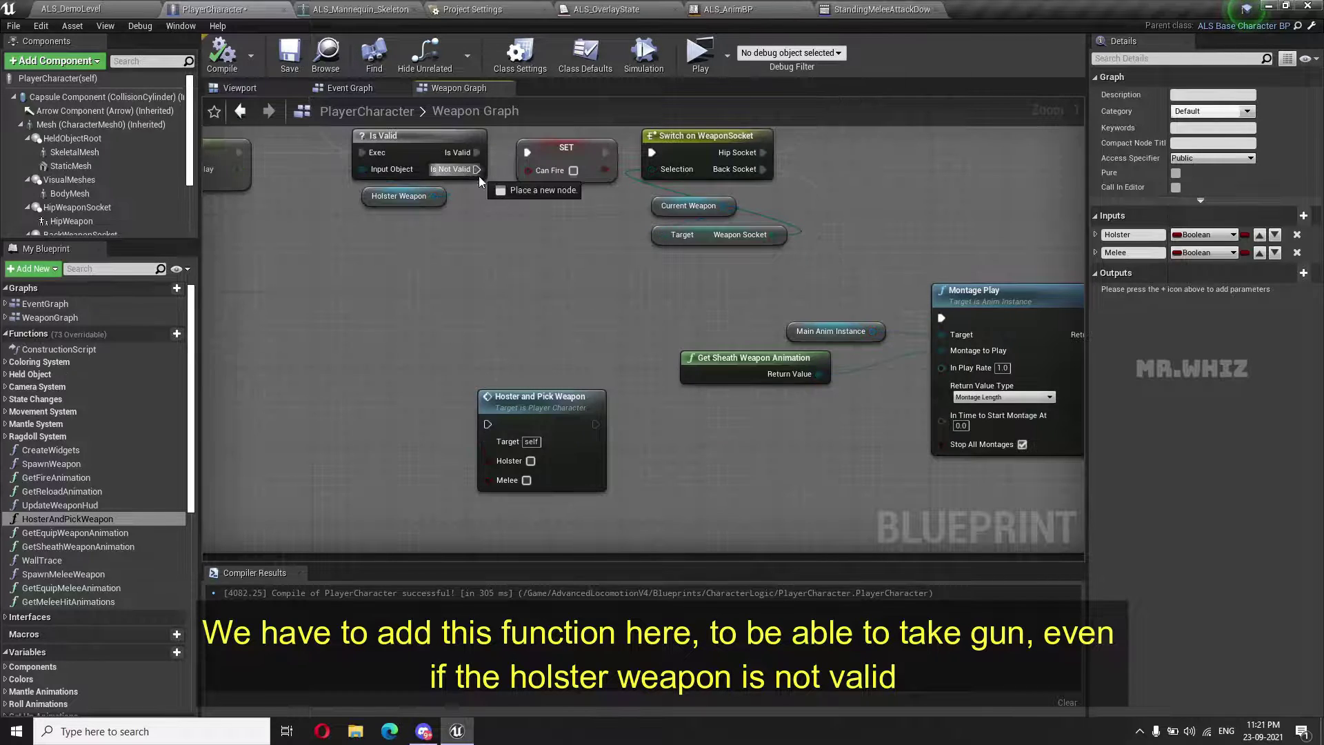
# Wire Is Not Valid into Hoster and Pick Weapon and position the node below
pyautogui.moveTo(477, 170); pyautogui.dragTo(487, 424)
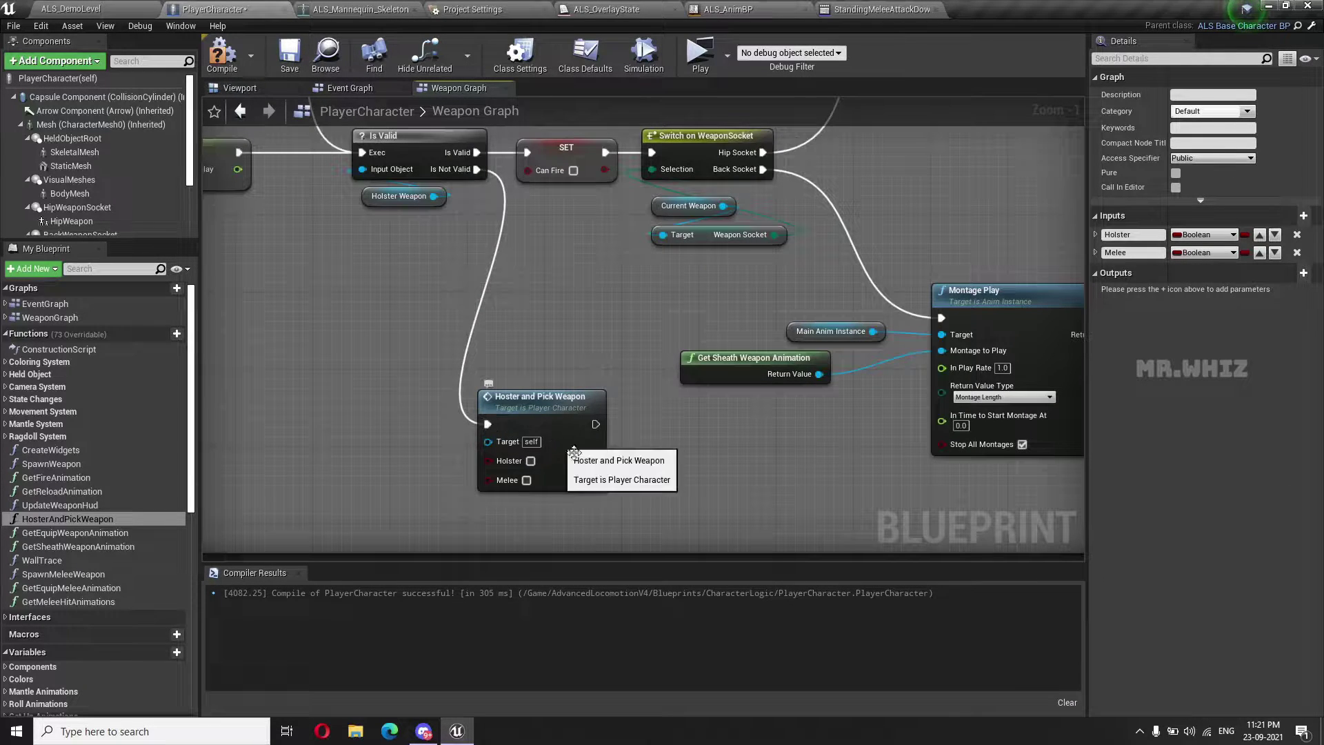
pyautogui.scroll(1, 555, 472)
pyautogui.moveTo(553, 402); pyautogui.dragTo(506, 303, button='right')
pyautogui.moveTo(504, 304)
pyautogui.mouseDown()
pyautogui.moveTo(505, 337)
pyautogui.moveTo(628, 355)
pyautogui.mouseUp()
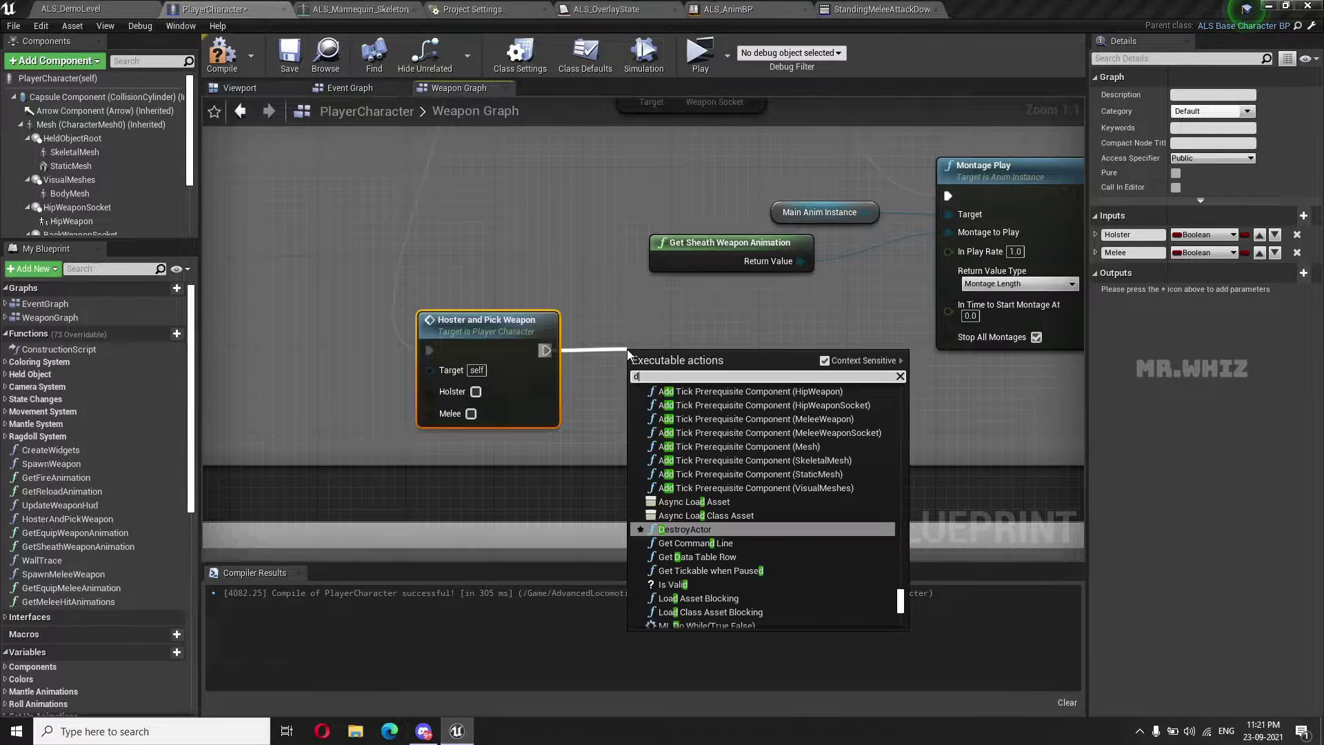
# Chain a 1.0-second Delay followed by SET Can Fire after Hoster and Pick Weapon
pyautogui.write('delay')
pyautogui.press('Return')
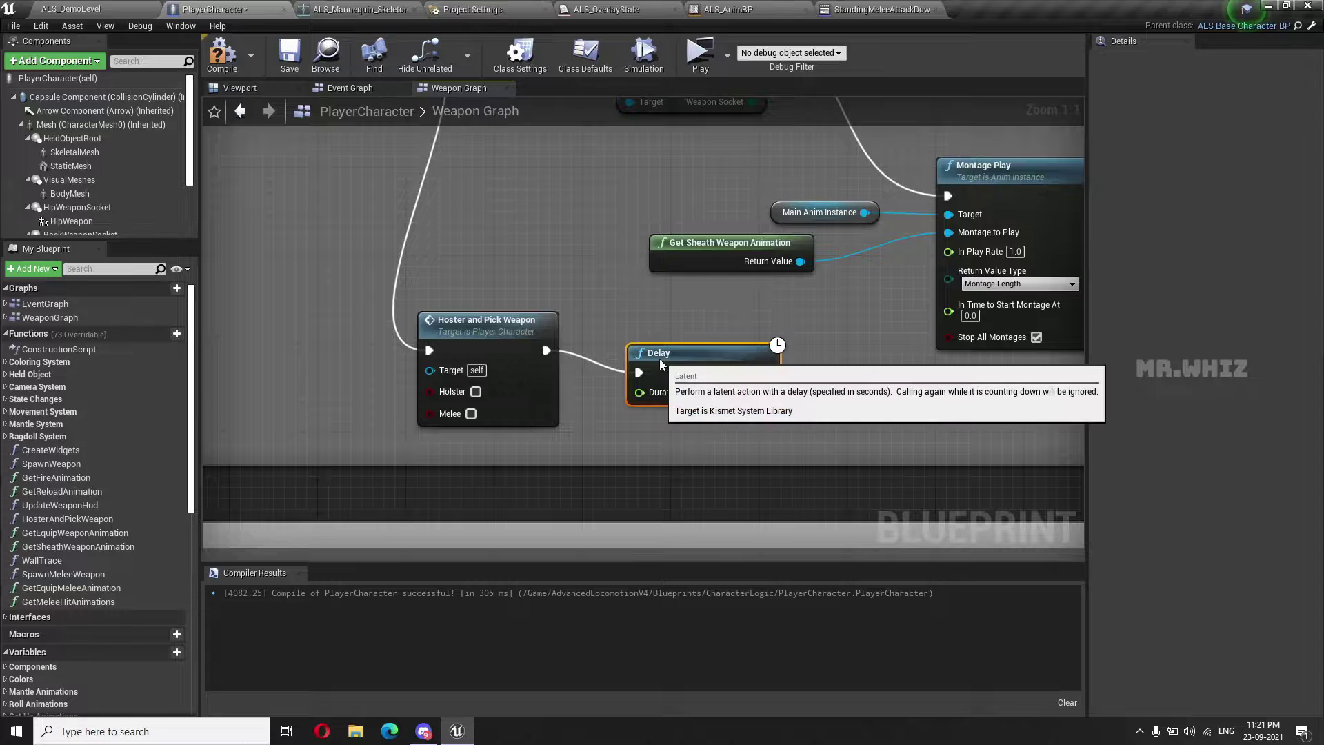
pyautogui.moveTo(629, 356); pyautogui.dragTo(607, 333)
pyautogui.moveTo(755, 419); pyautogui.dragTo(651, 381, button='right')
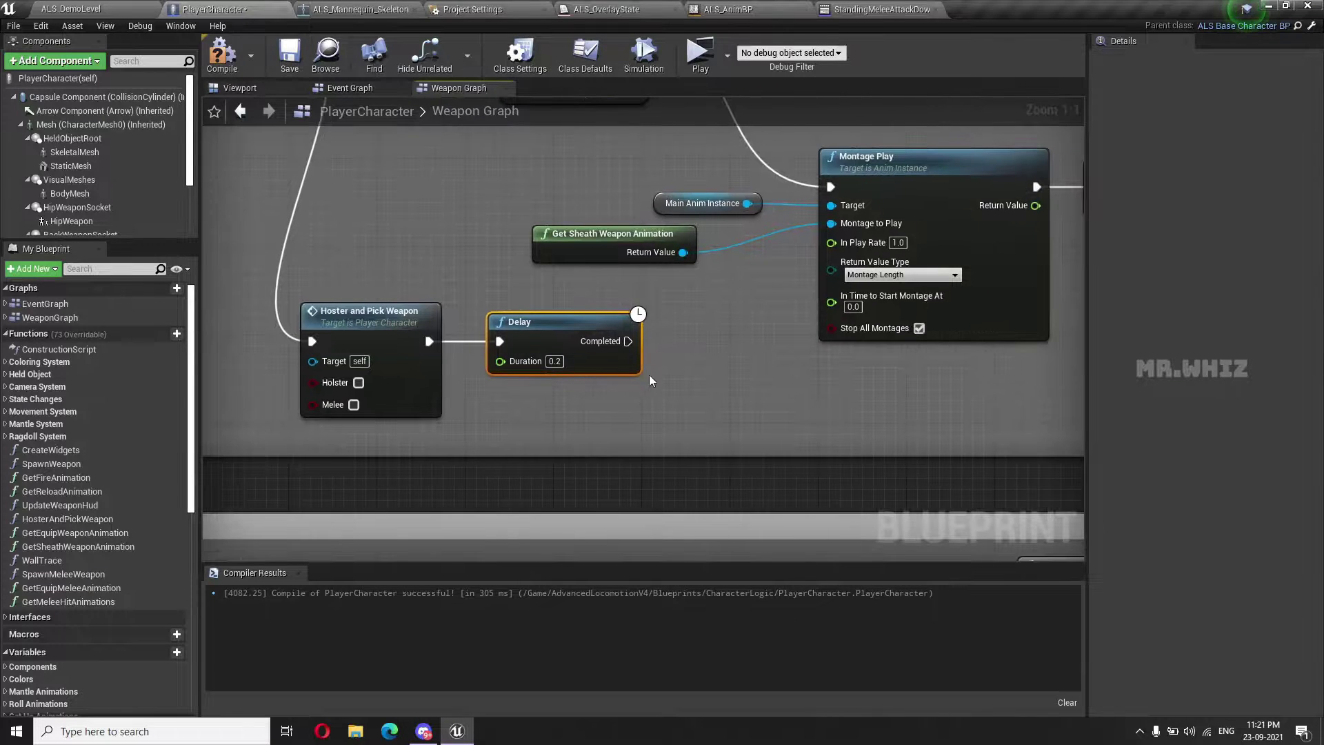
pyautogui.moveTo(629, 339)
pyautogui.mouseDown()
pyautogui.moveTo(690, 341)
pyautogui.moveTo(677, 325)
pyautogui.mouseUp()
pyautogui.write('set can')
pyautogui.press('Return')
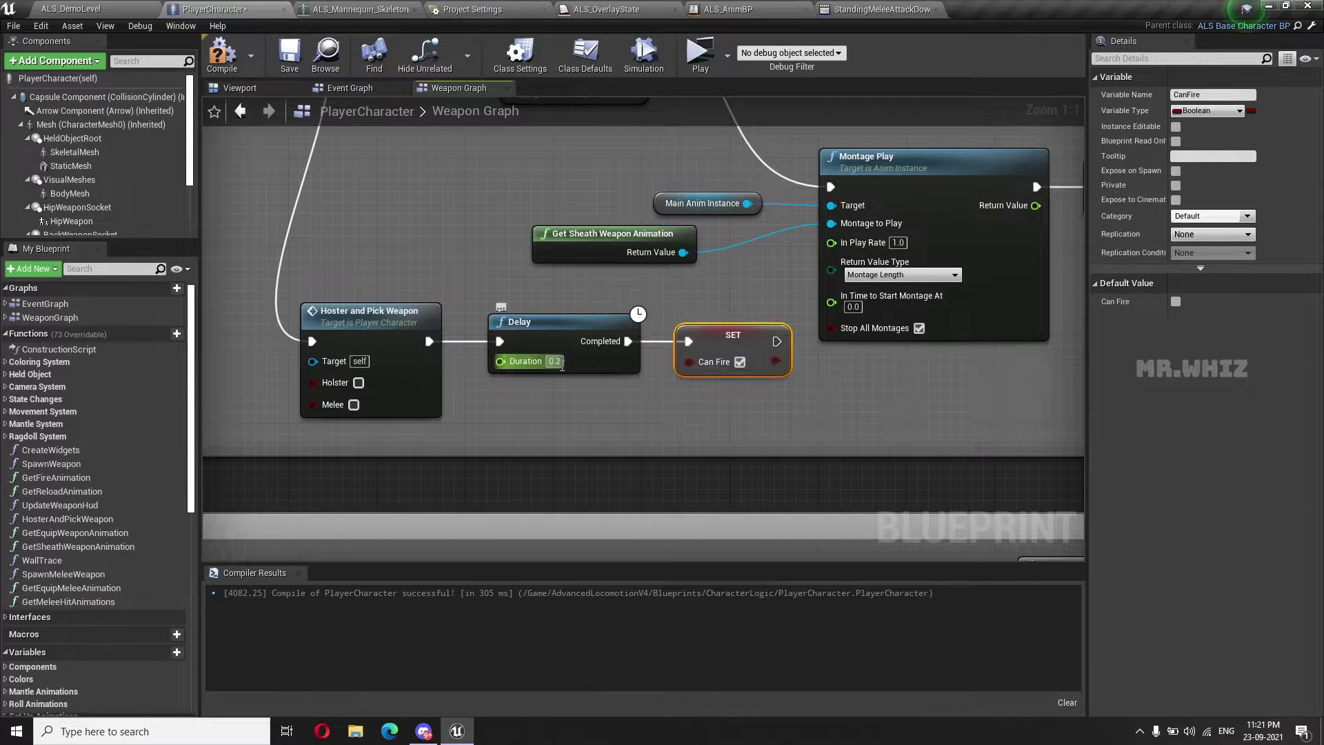
pyautogui.write('1')
pyautogui.click(603, 380)
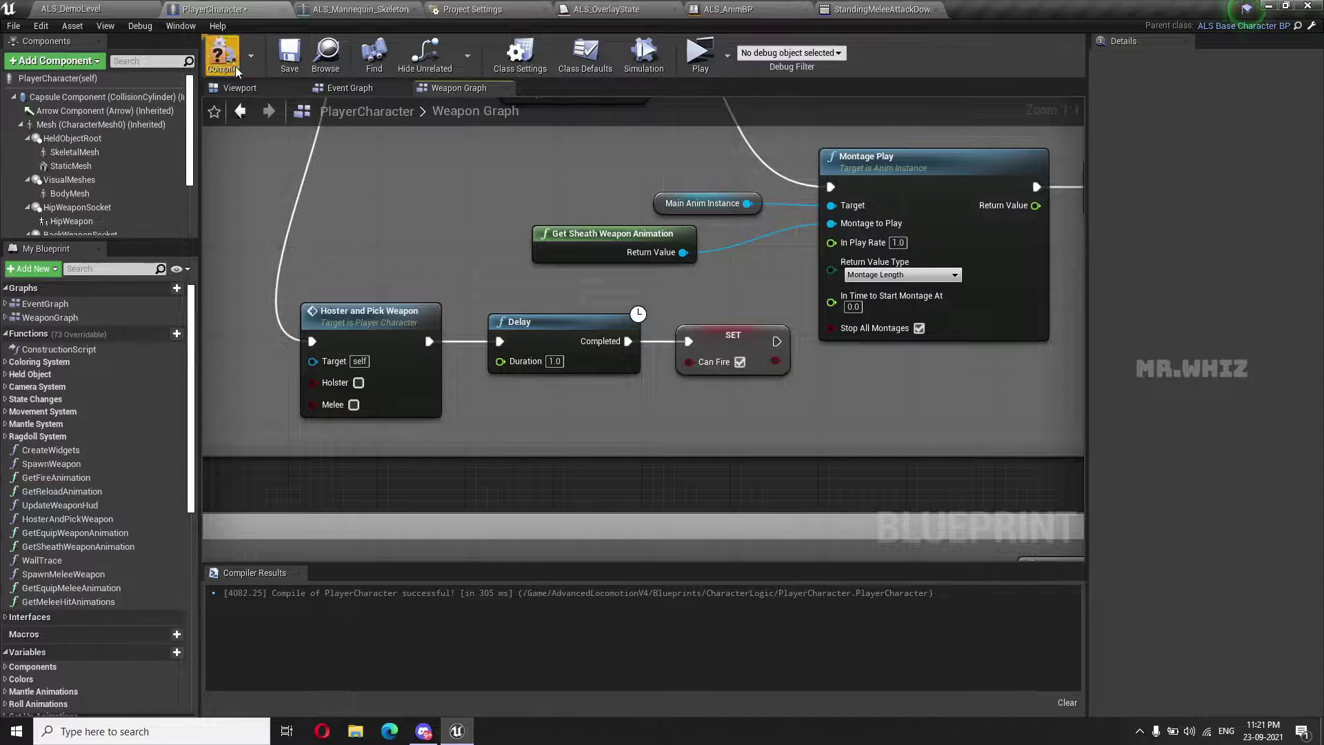
pyautogui.click(117, 8)
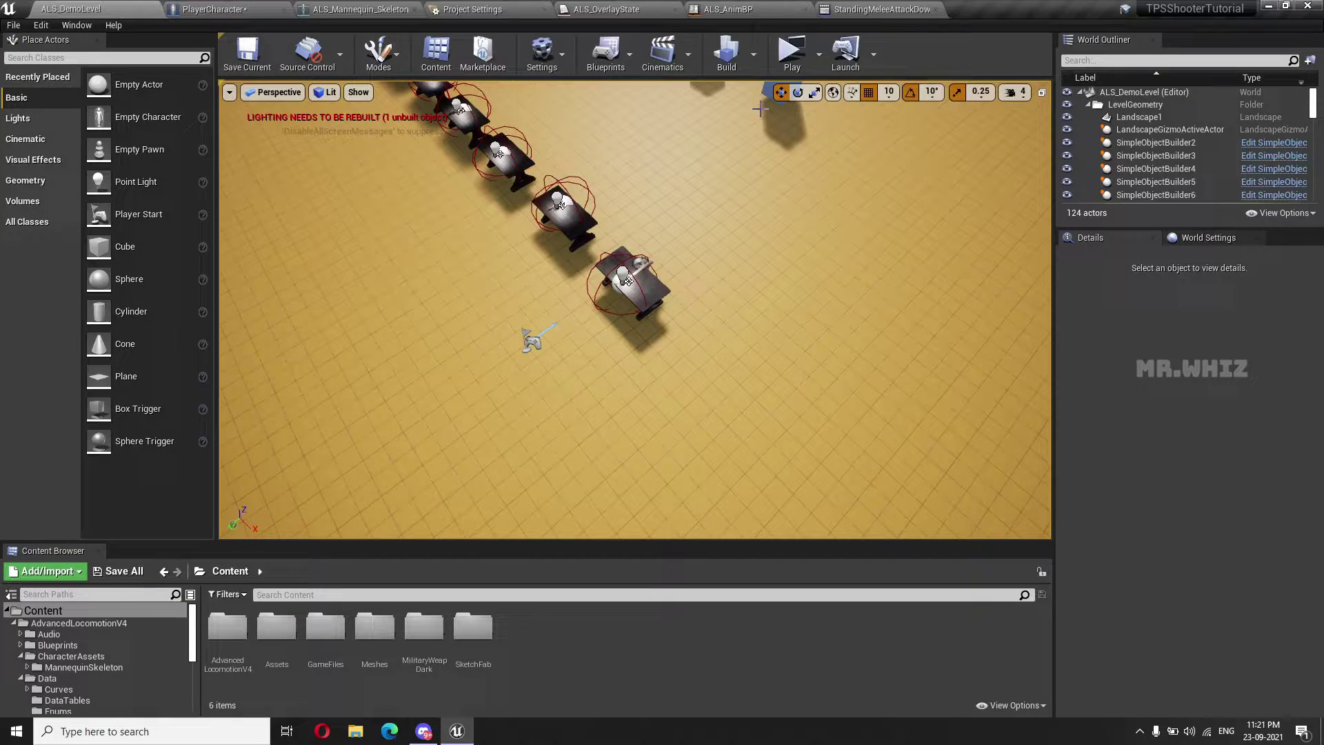
pyautogui.click(788, 55)
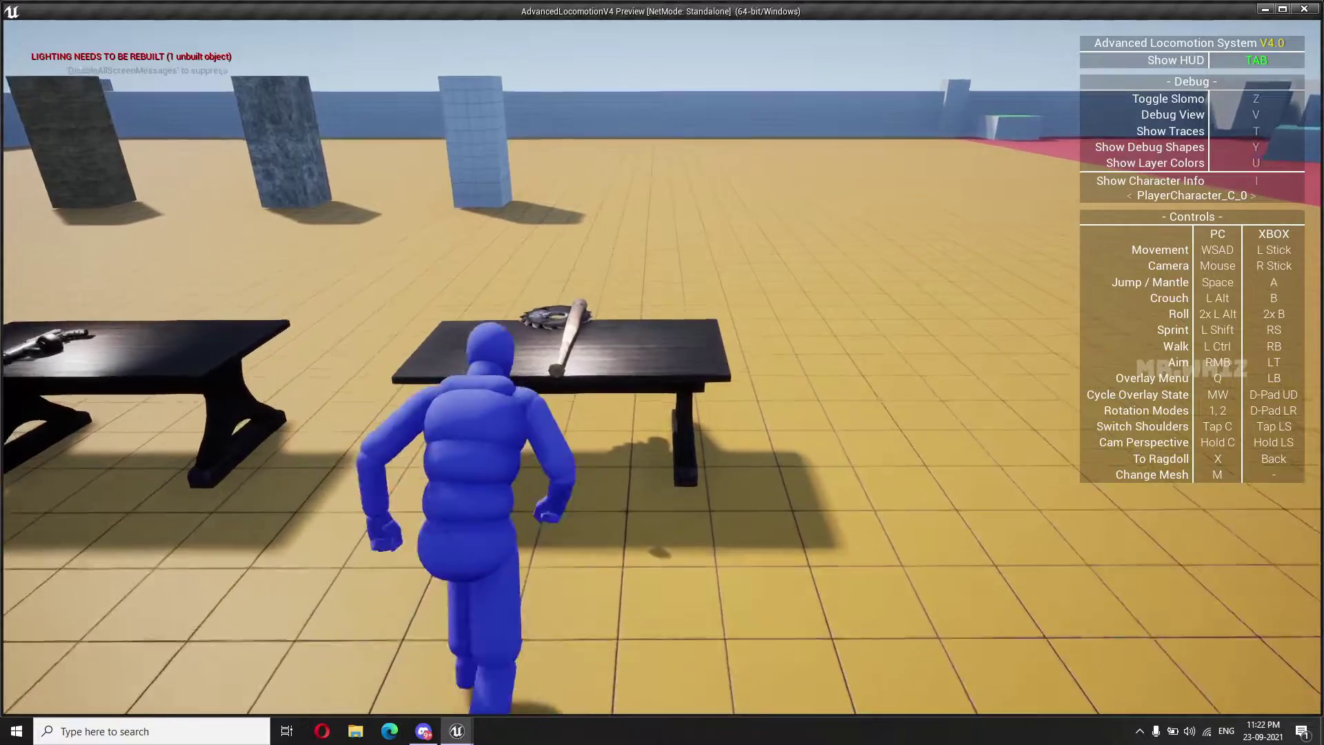
pyautogui.press('Return')
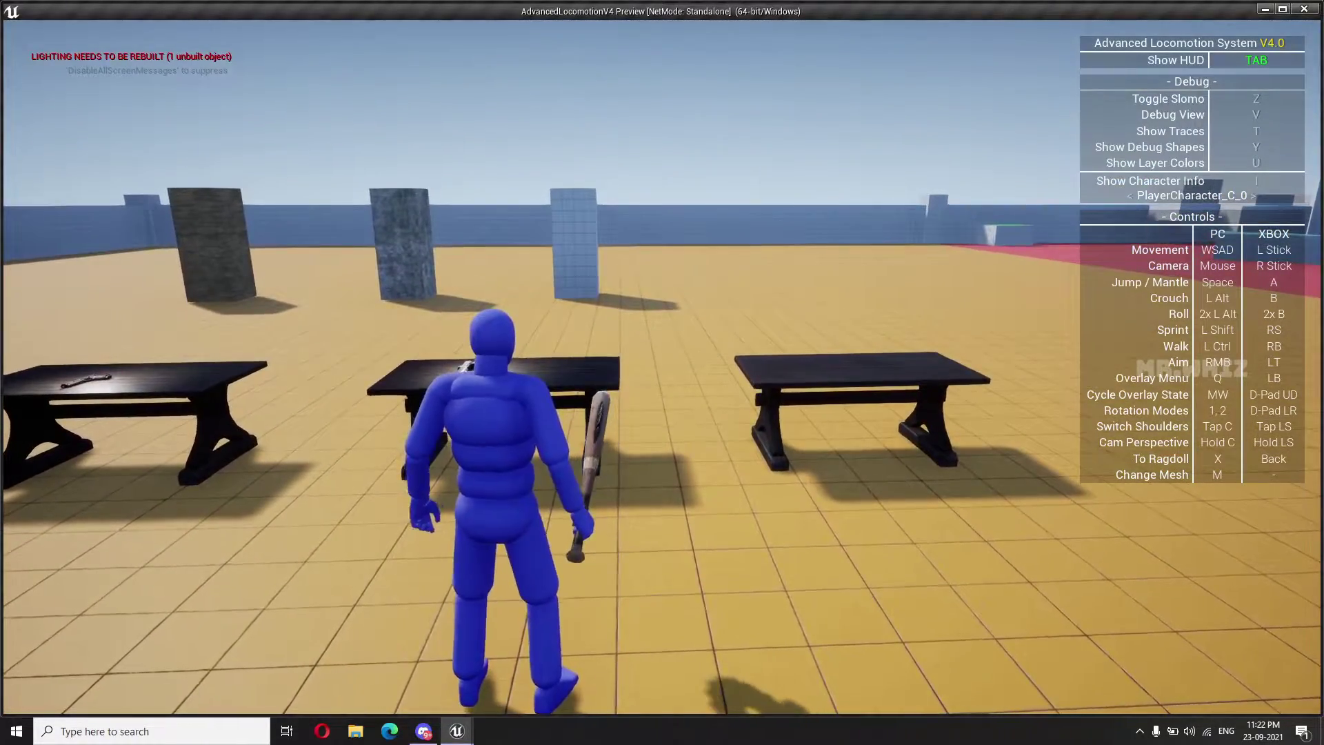
pyautogui.press('w')
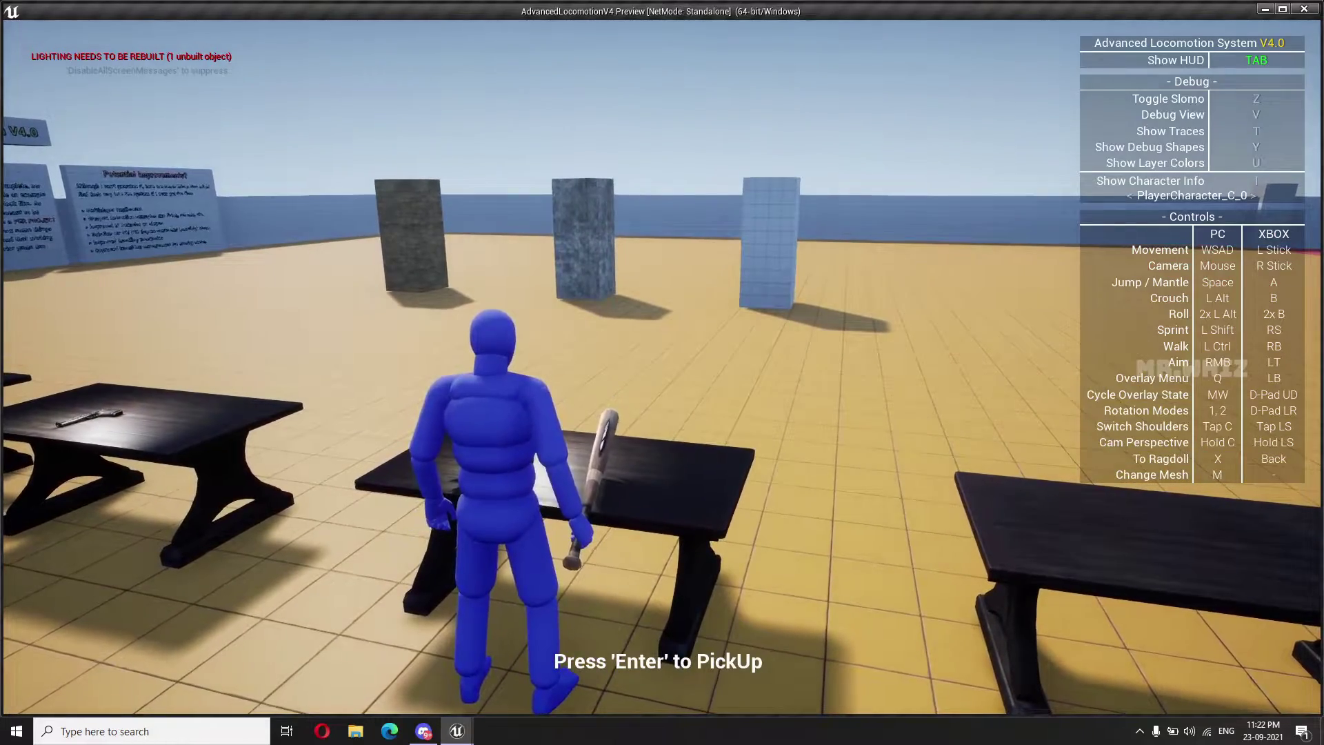
pyautogui.press('Return')
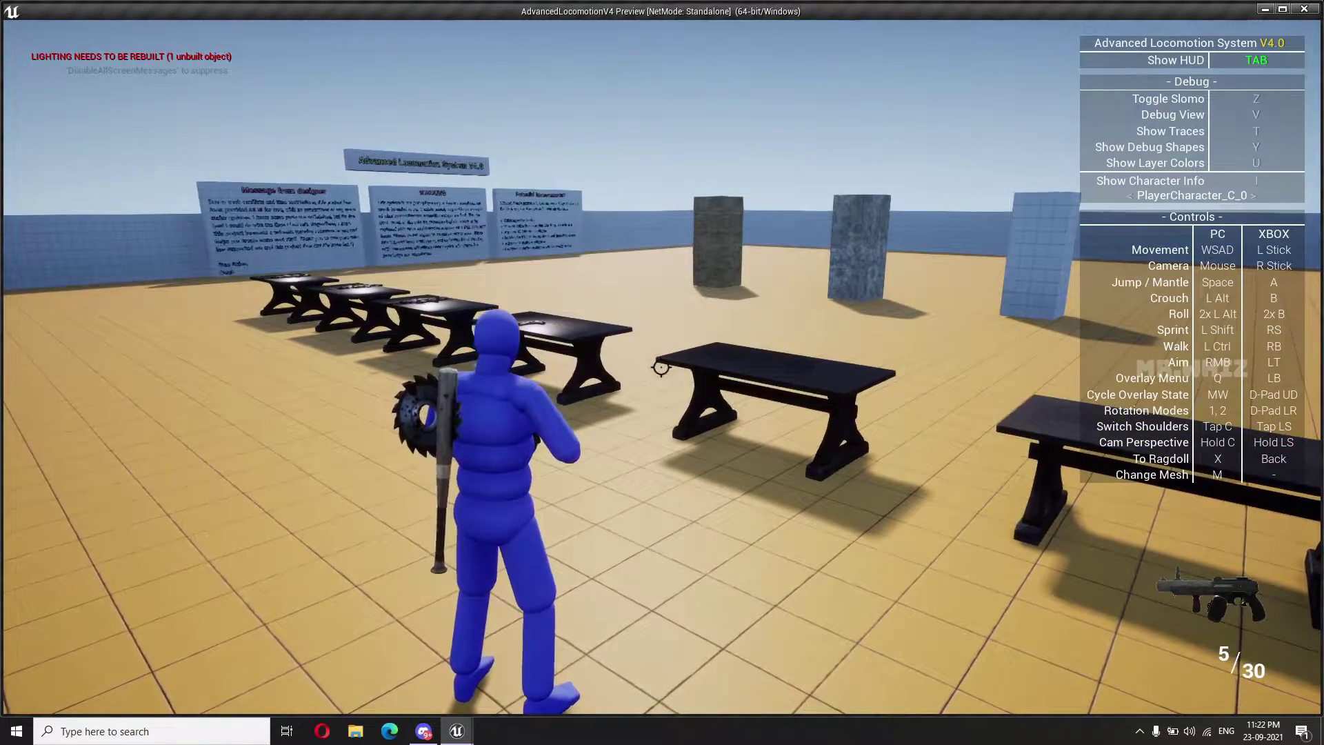
pyautogui.scroll(-2, 661, 366)
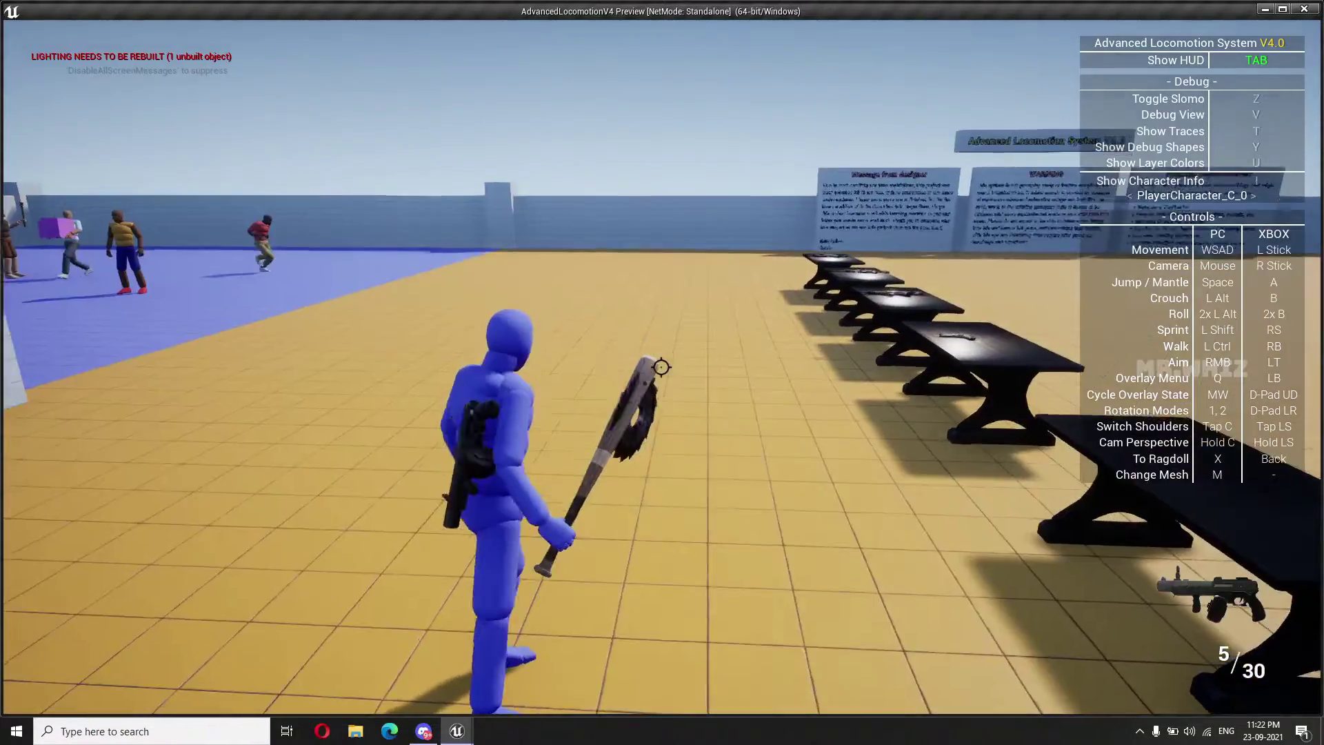
pyautogui.scroll(-2, 660, 367)
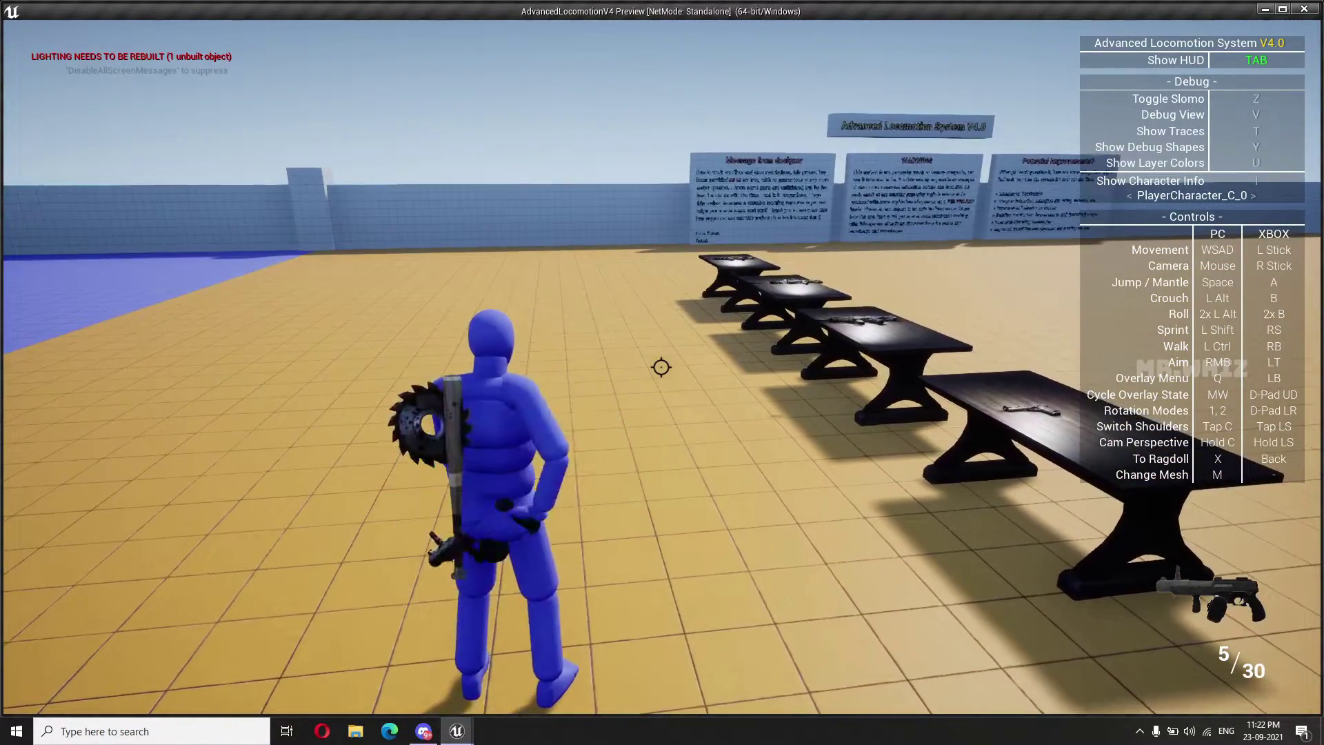
pyautogui.scroll(-1, 660, 367)
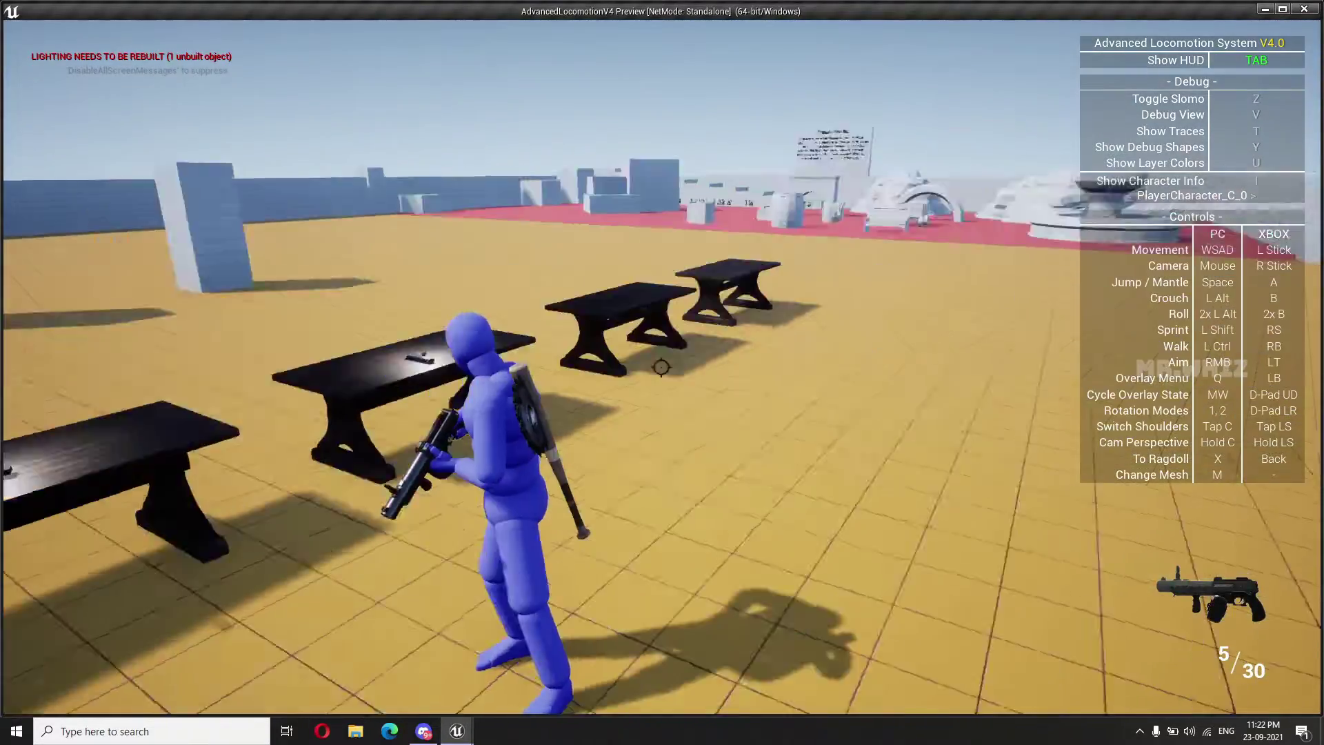
pyautogui.press('w')
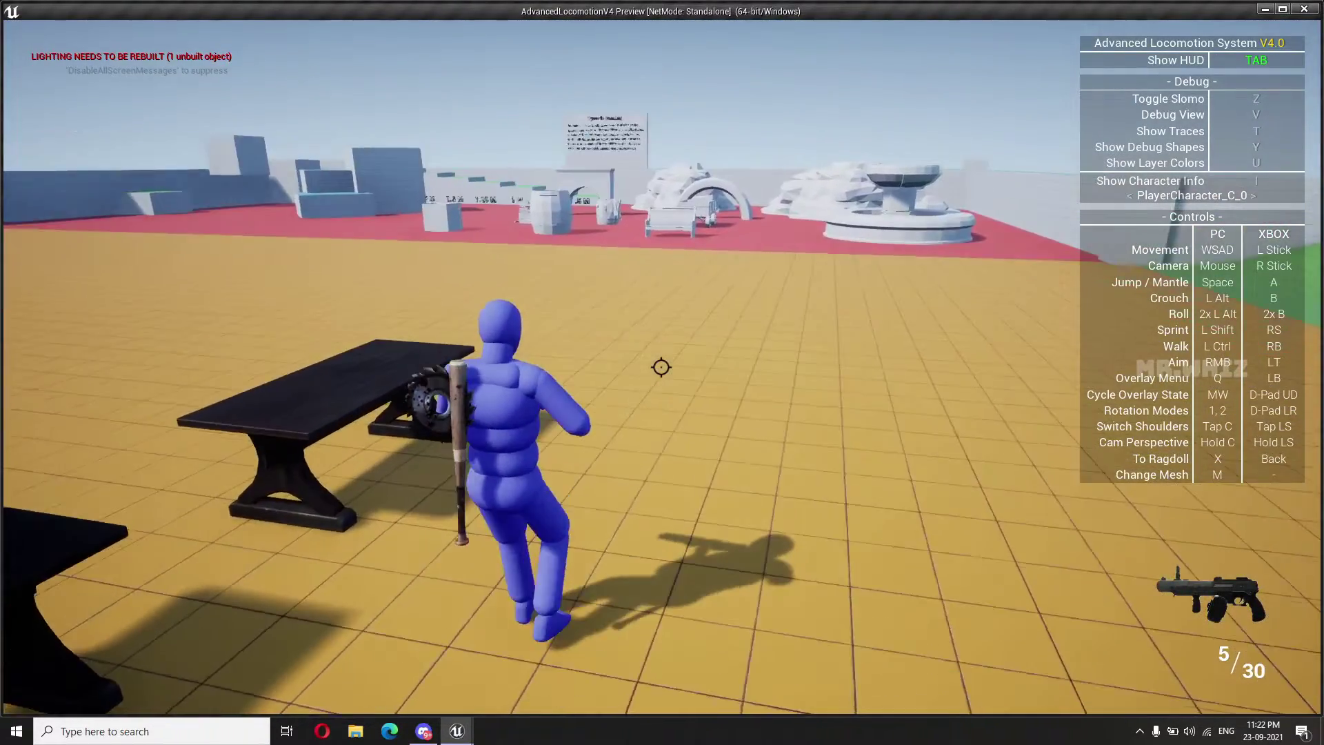
pyautogui.press('w')
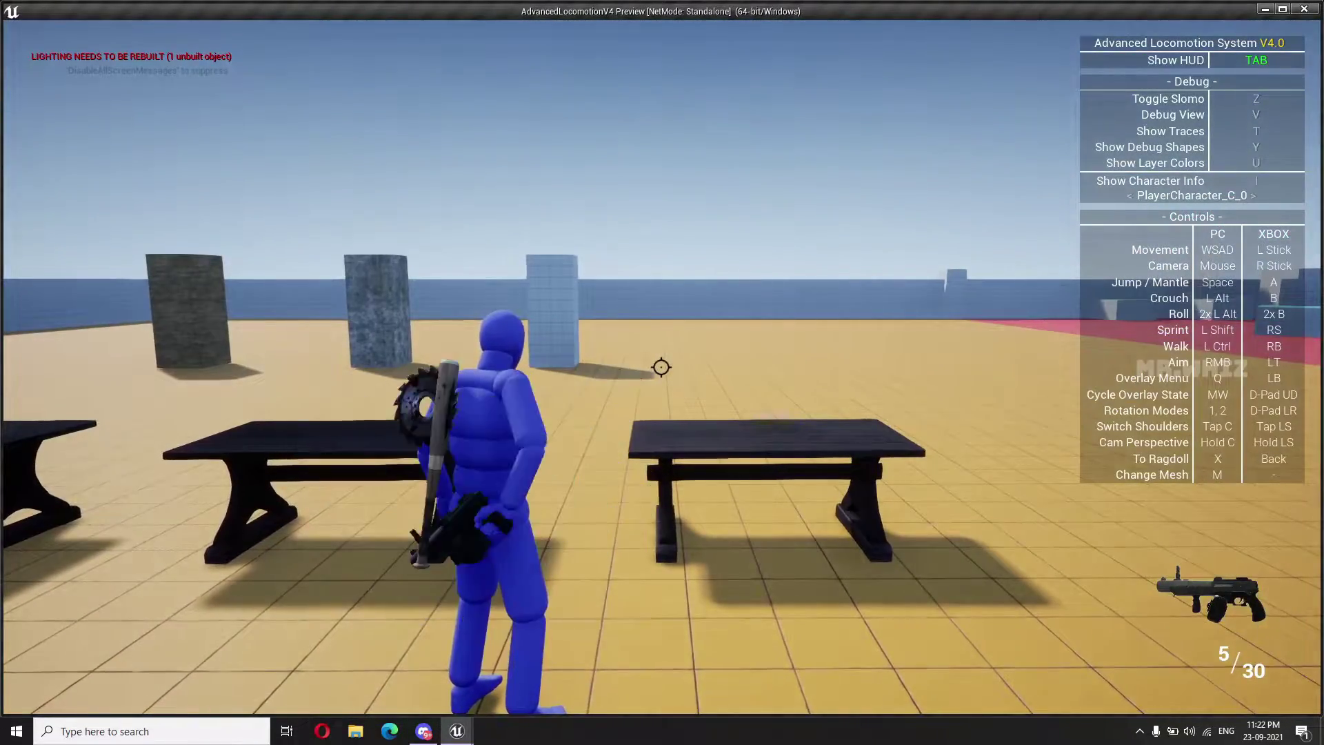
pyautogui.press('w')
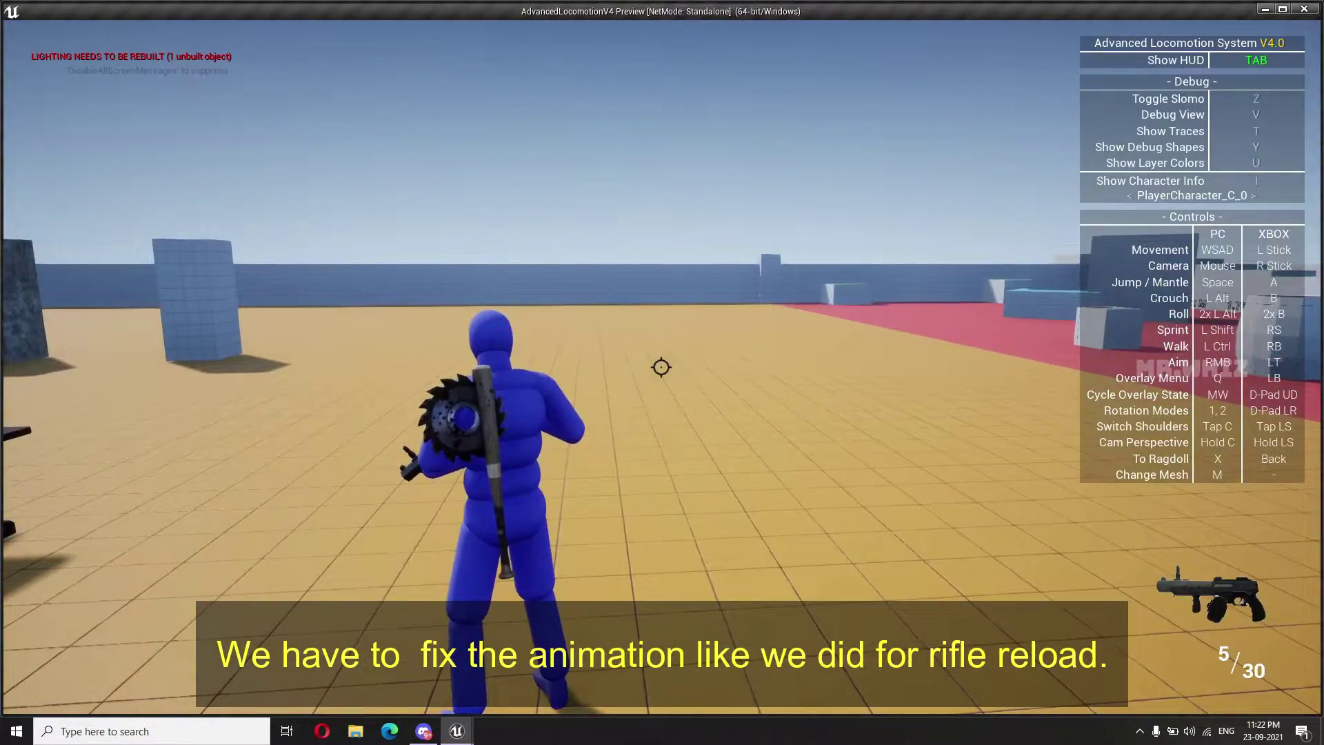
pyautogui.press('Escape')
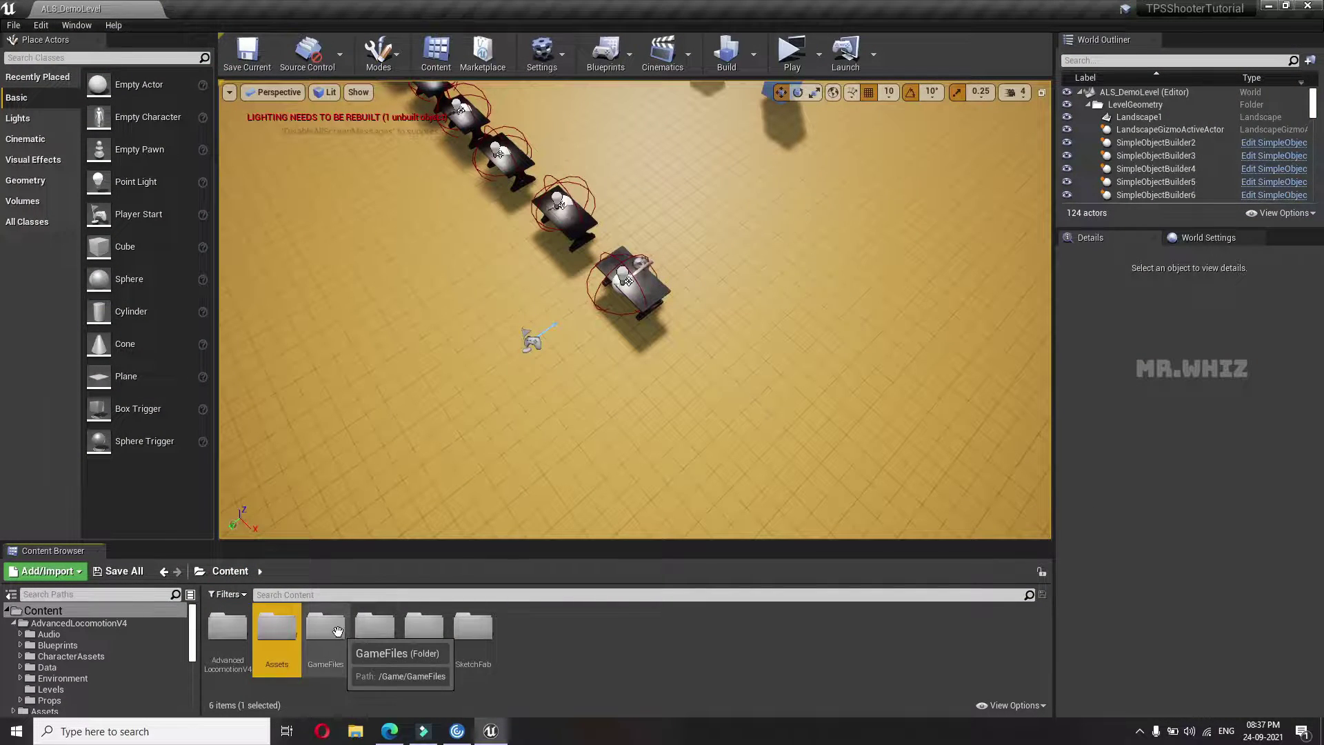
# Browse GameFiles > CustomAnimations > MeleeAnims and open the StandingDisarmUnderarm4UE4 animation
pyautogui.doubleClick(338, 631)
pyautogui.doubleClick(272, 636)
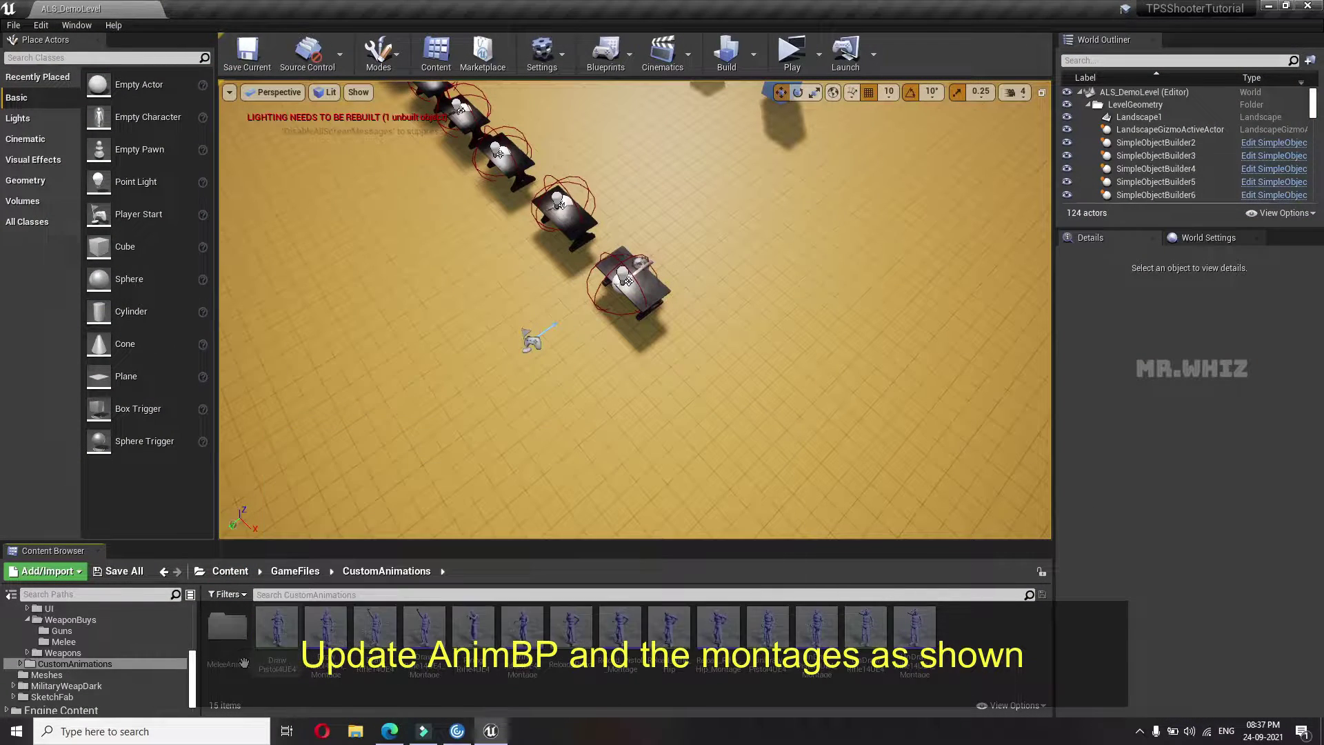
pyautogui.doubleClick(232, 637)
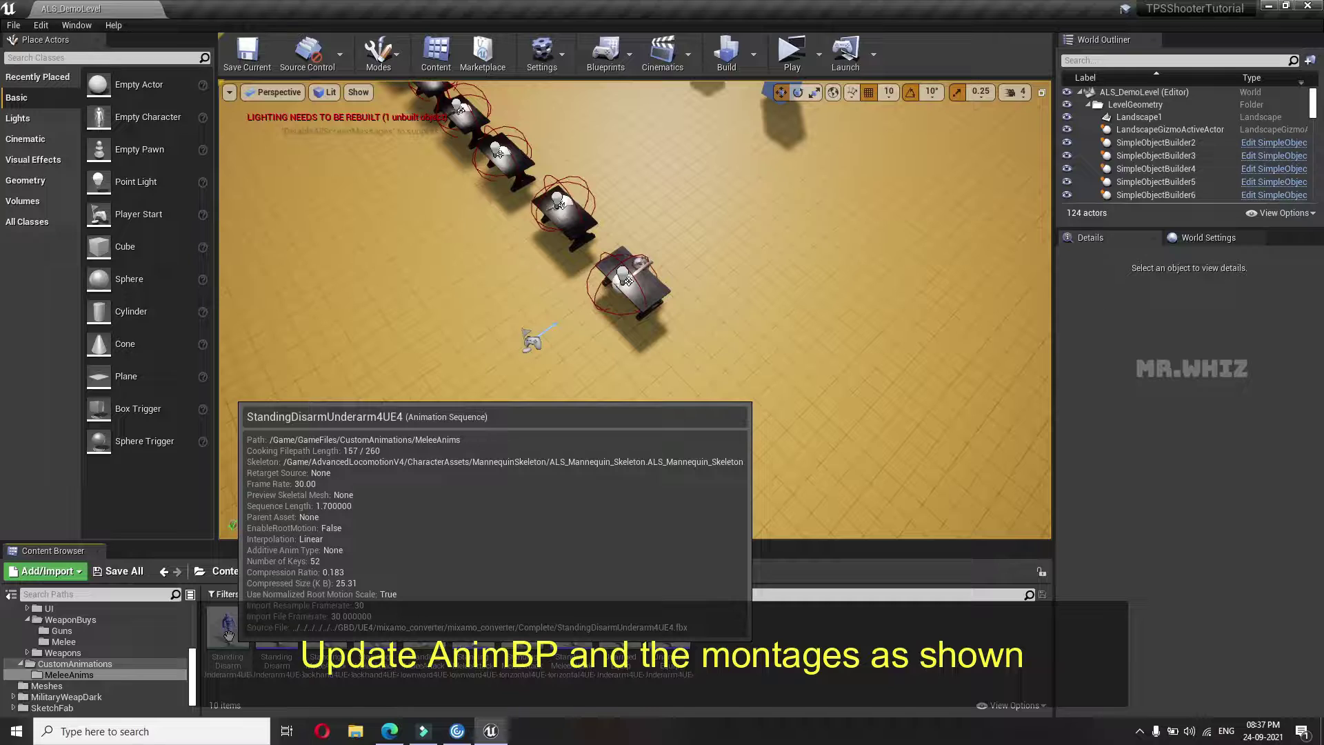
pyautogui.doubleClick(230, 637)
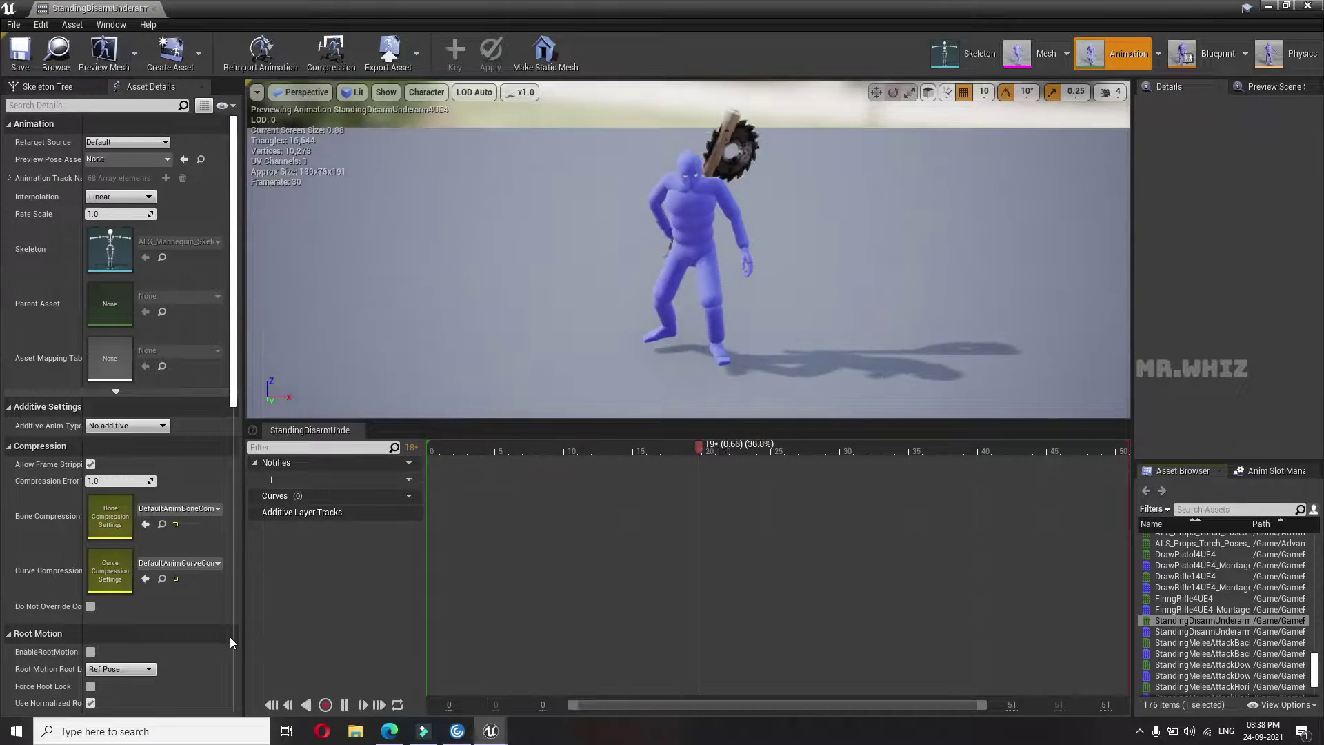
# Close the animation editor and open the StandingDisarmUnderarm4UE4_Montage asset
pyautogui.click(156, 11)
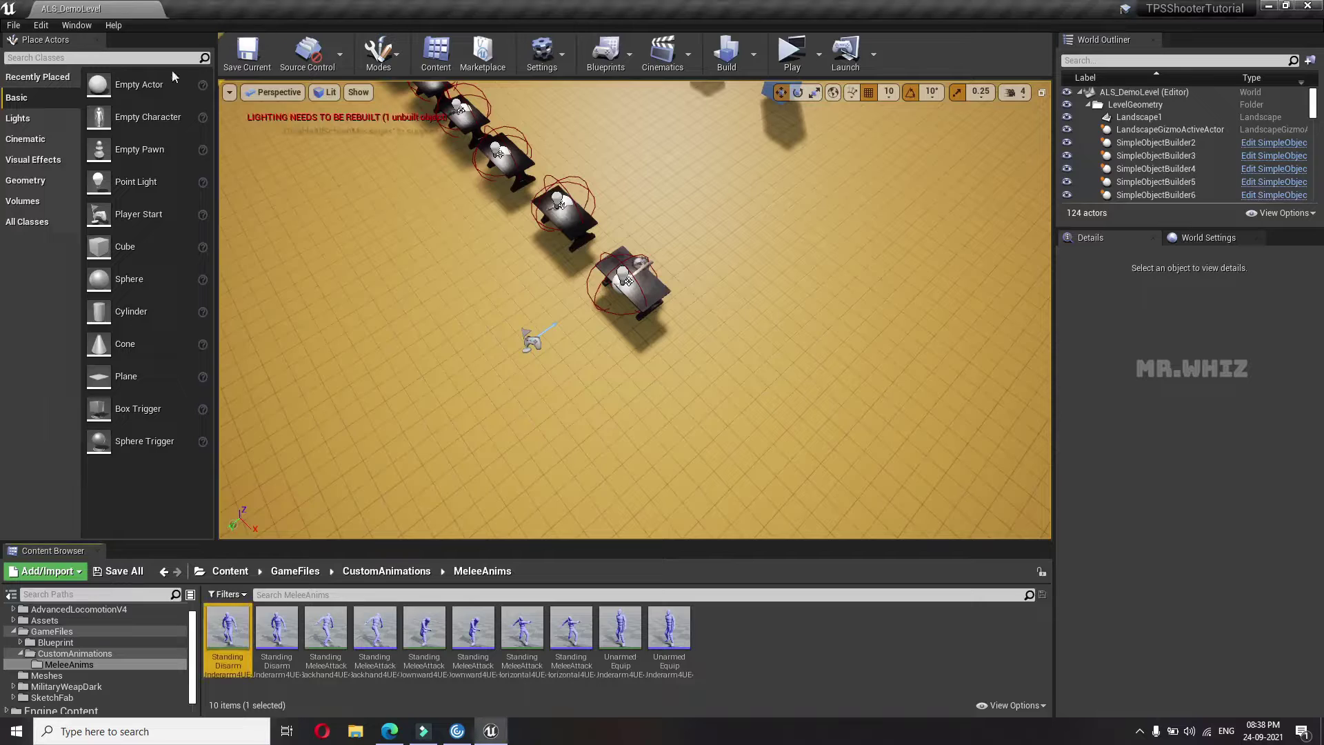
pyautogui.doubleClick(273, 645)
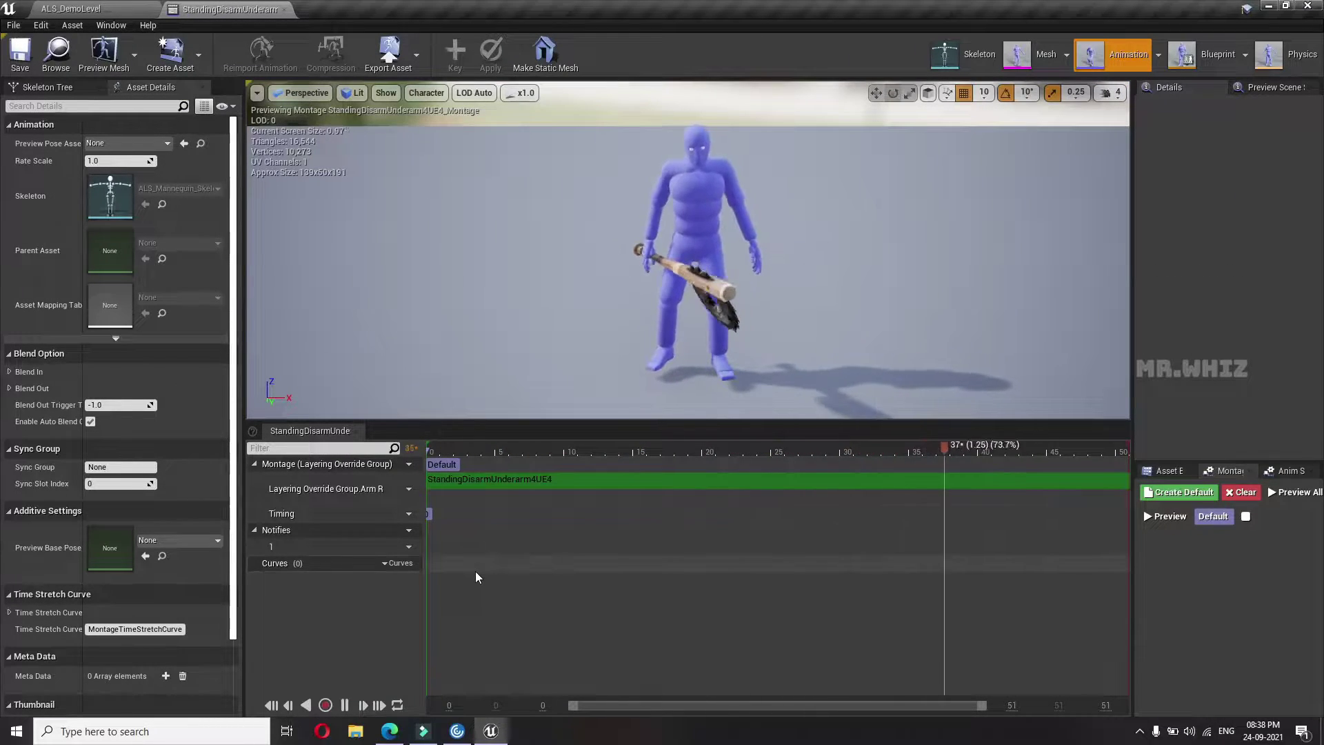
pyautogui.click(72, 9)
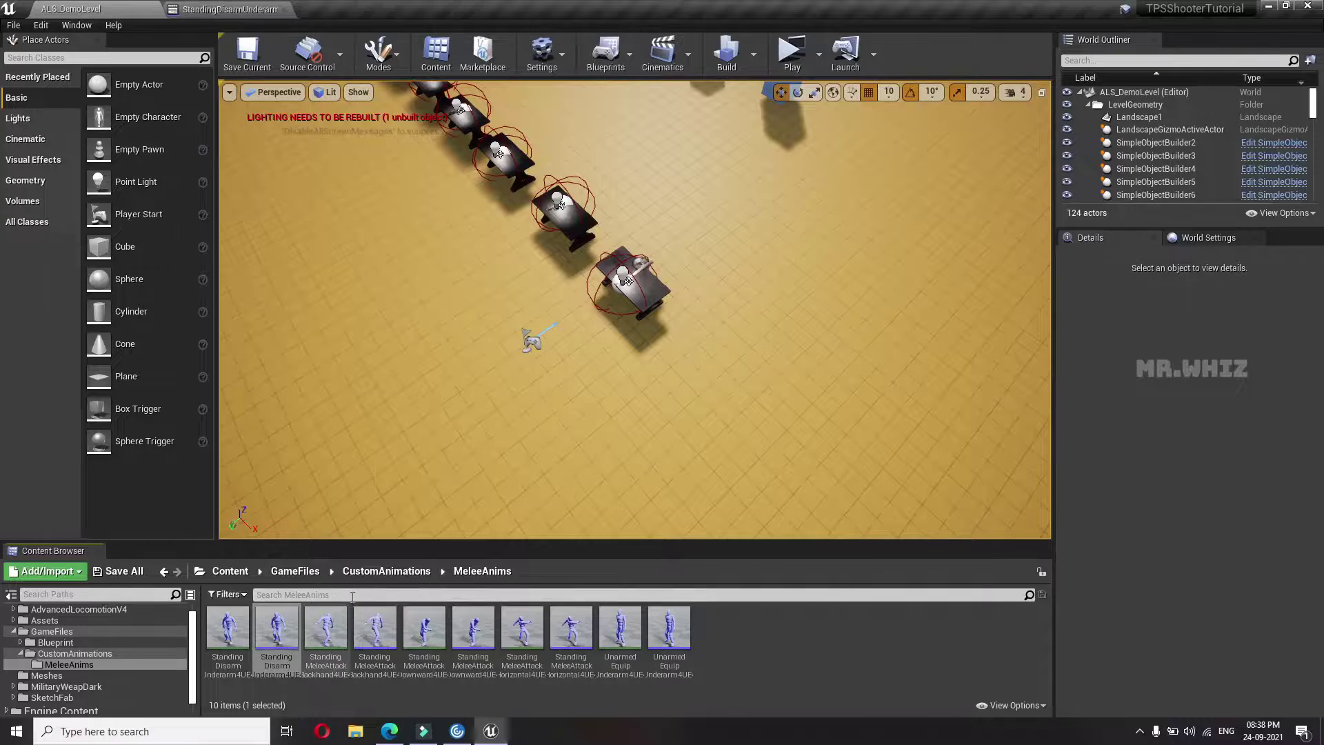
# Navigate to AdvancedLocomotionV4 > CharacterAssets > MannequinSkeleton and open ALS_AnimBP
pyautogui.click(228, 572)
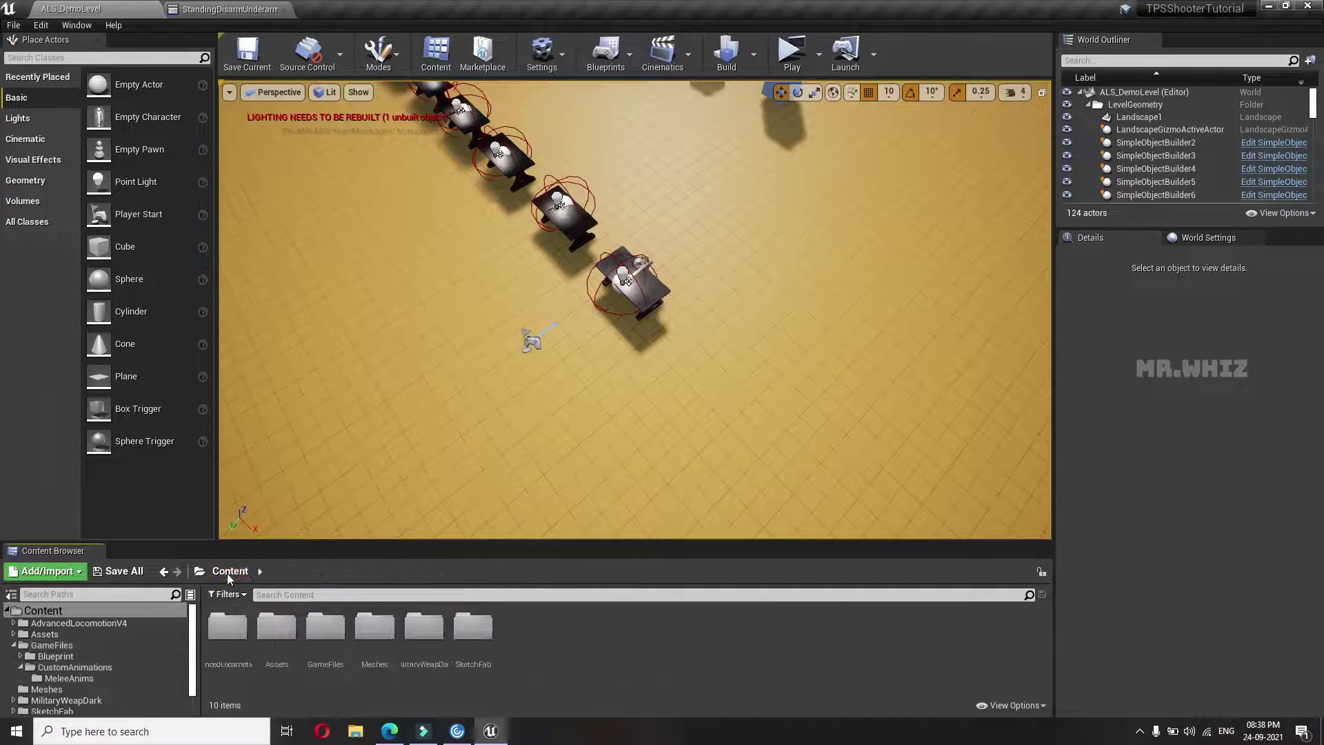
pyautogui.doubleClick(227, 628)
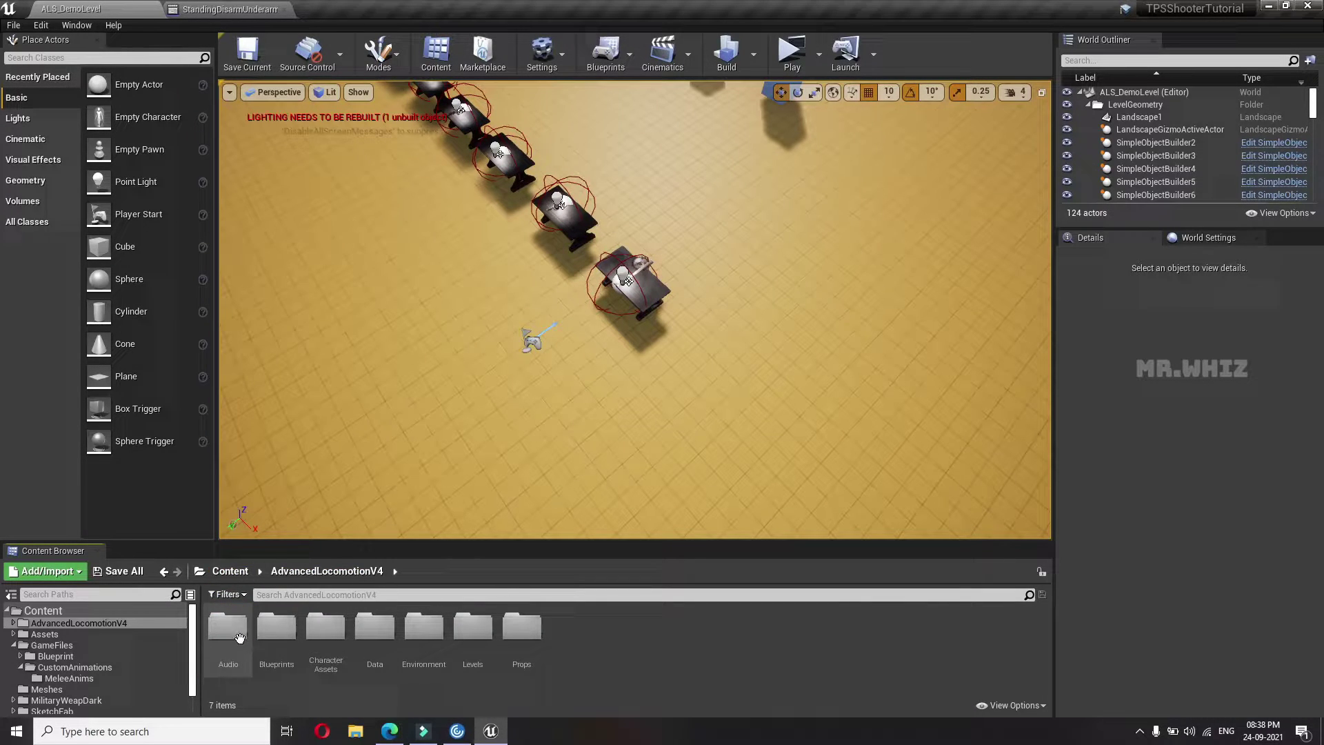
pyautogui.click(283, 632)
pyautogui.doubleClick(283, 632)
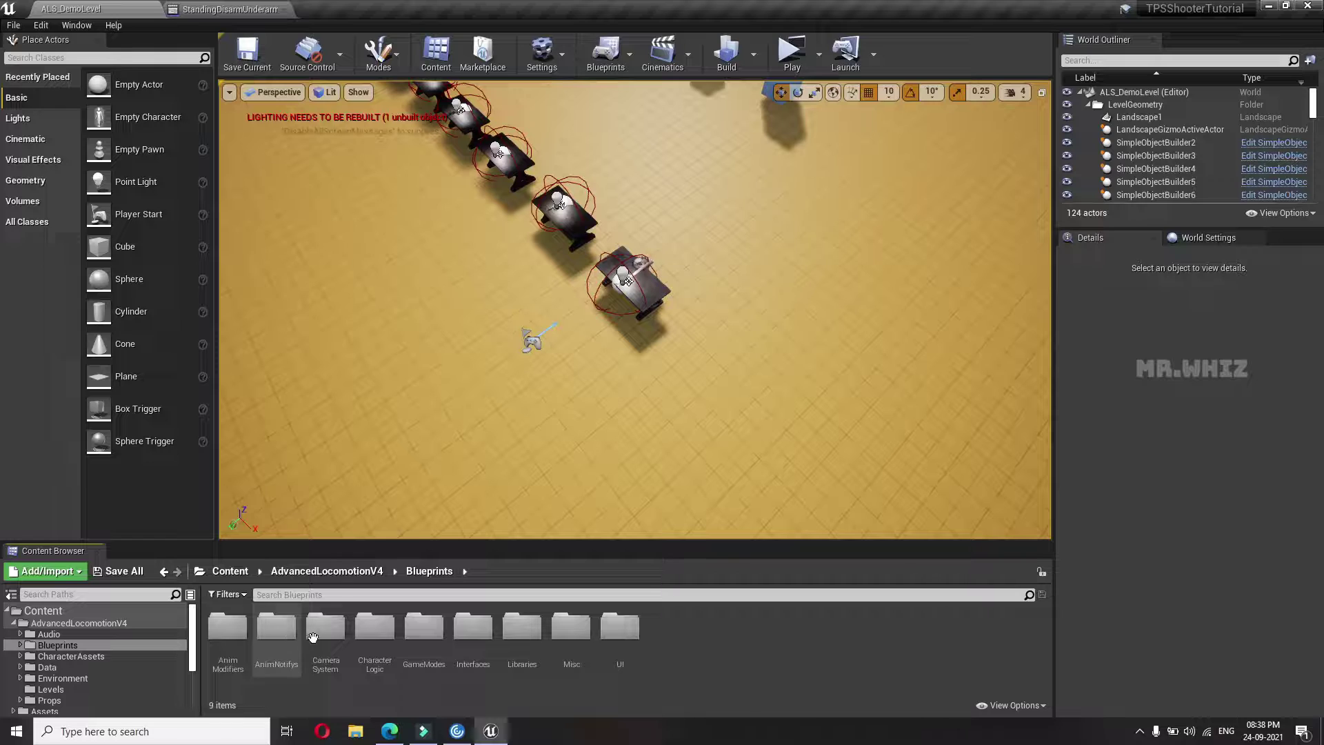
pyautogui.doubleClick(374, 628)
pyautogui.click(424, 571)
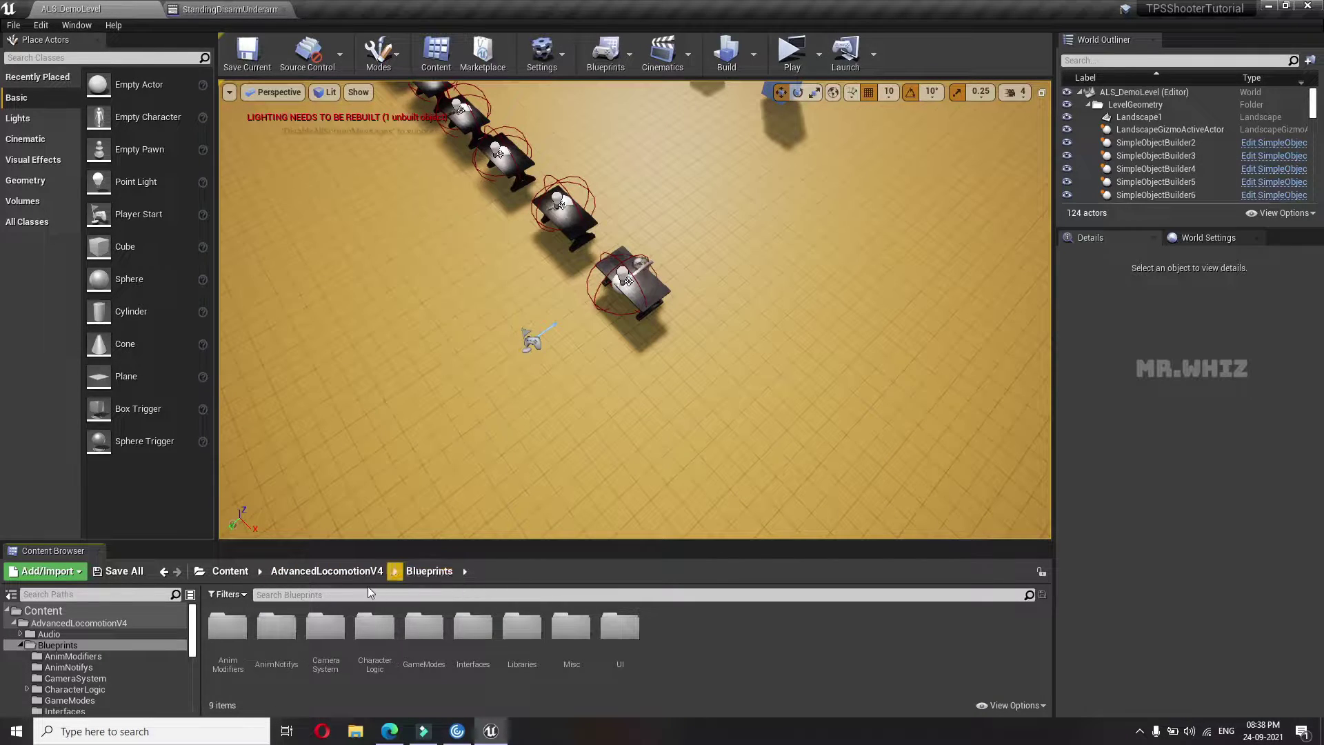
pyautogui.click(333, 572)
pyautogui.doubleClick(327, 633)
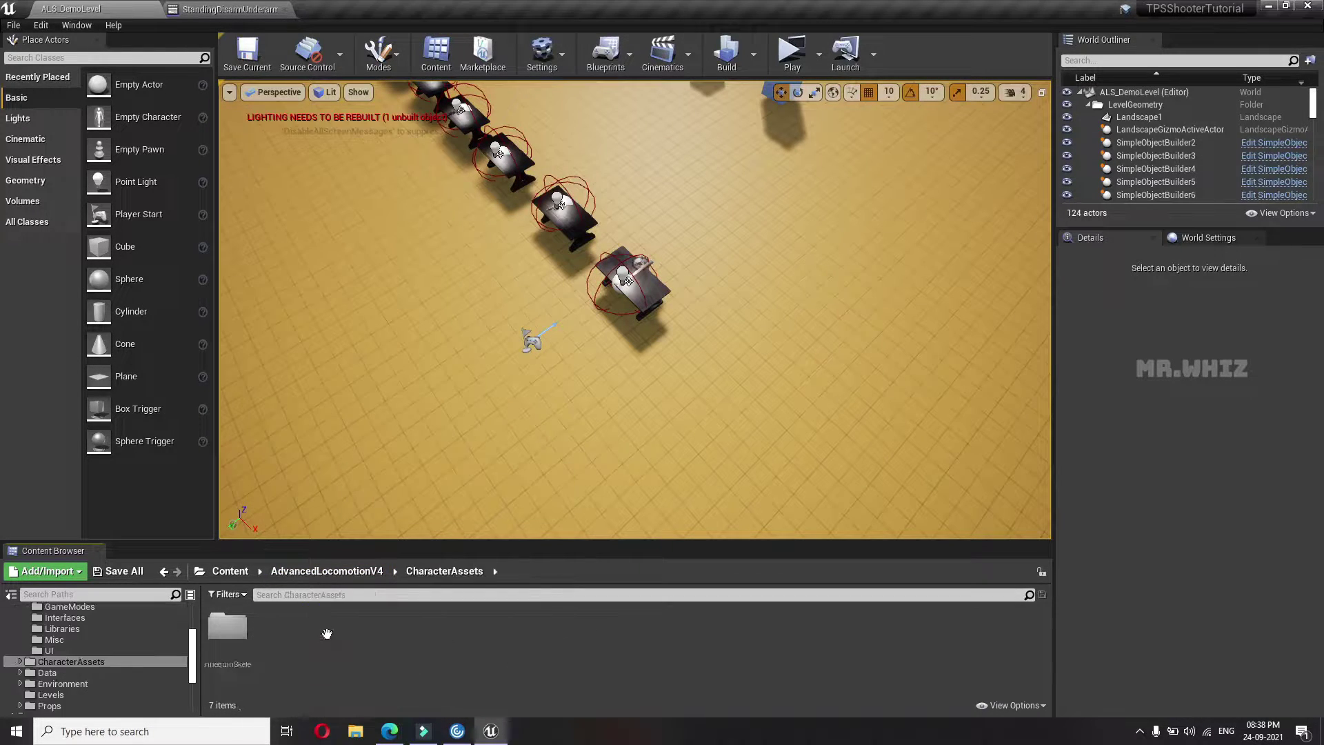
pyautogui.click(233, 631)
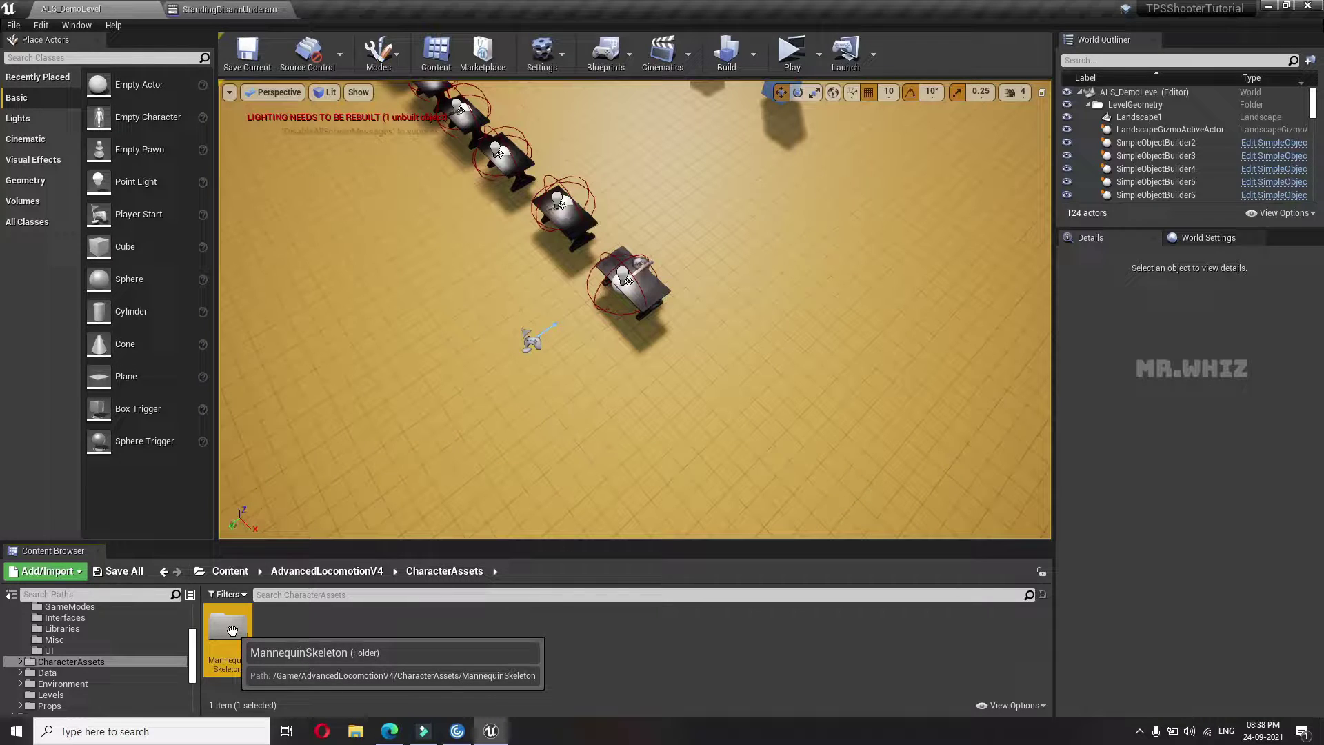
pyautogui.doubleClick(243, 628)
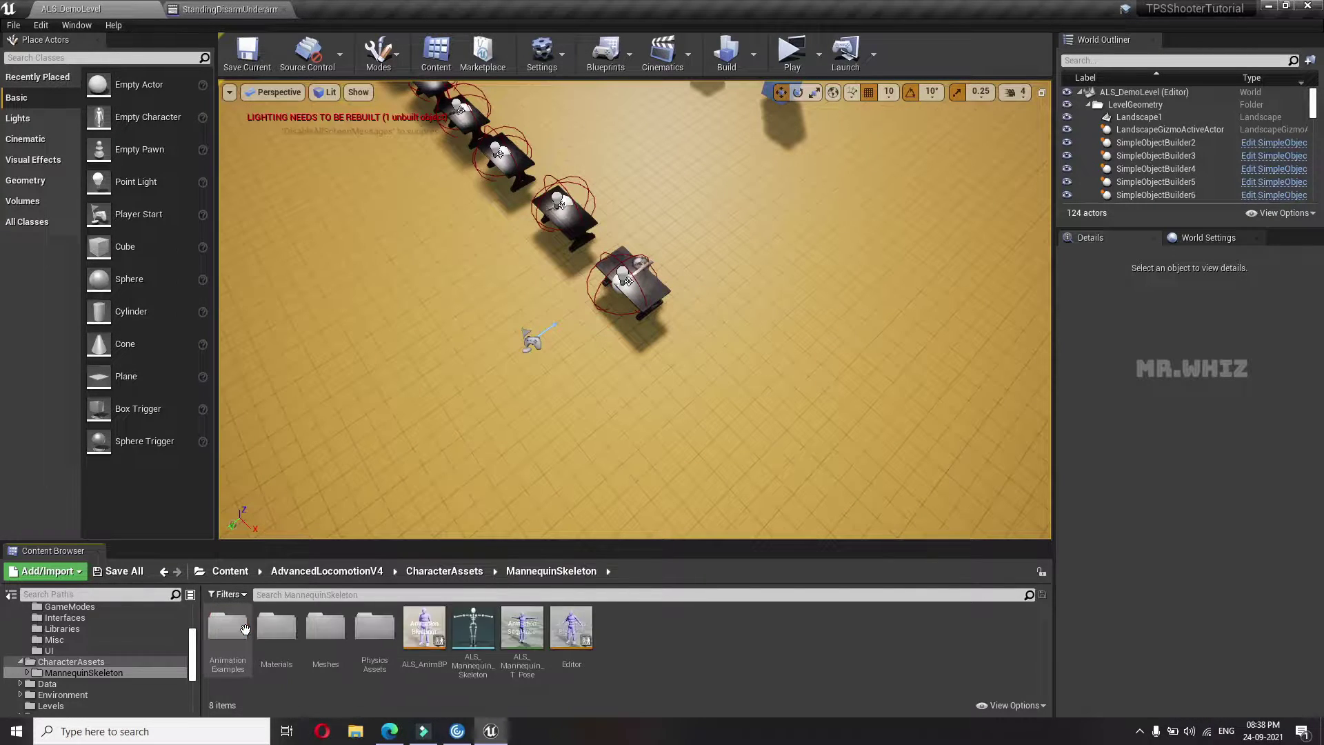
pyautogui.doubleClick(425, 630)
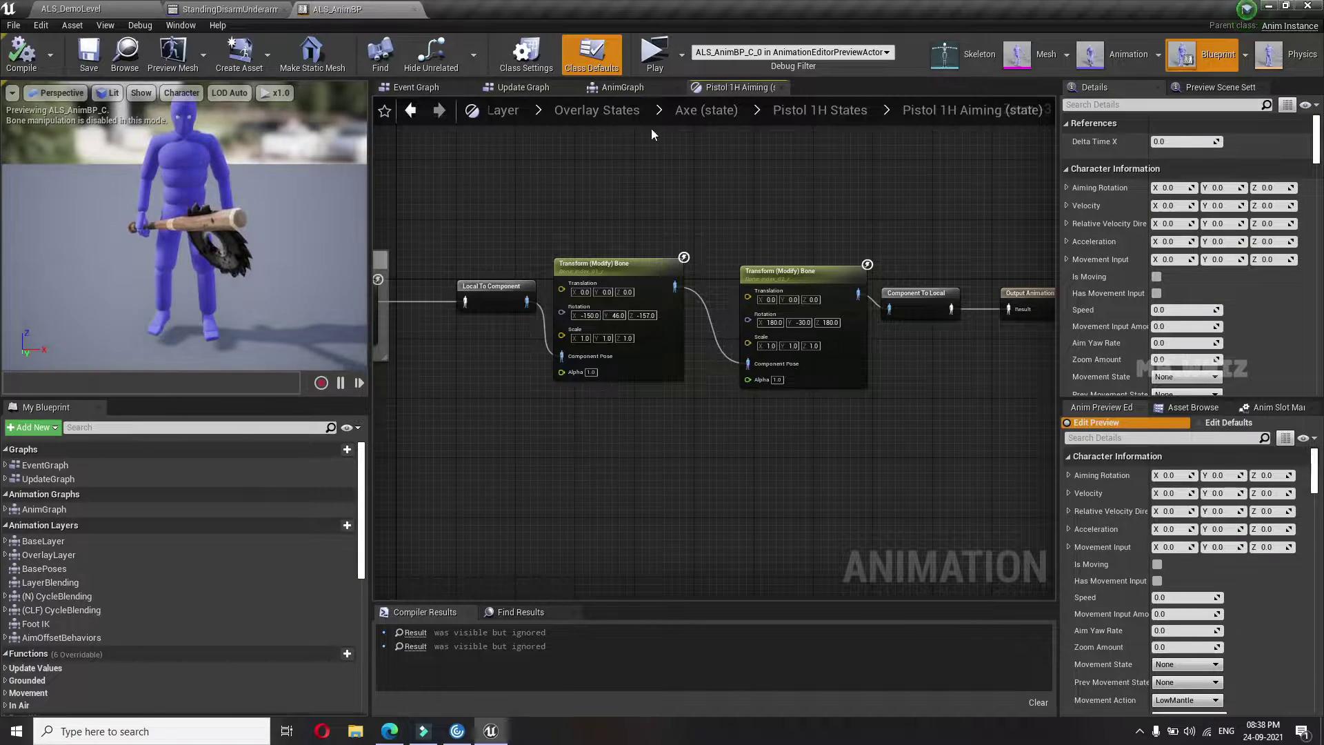
# From Overlay States, open and inspect the Pistol 1H state graph
pyautogui.click(614, 114)
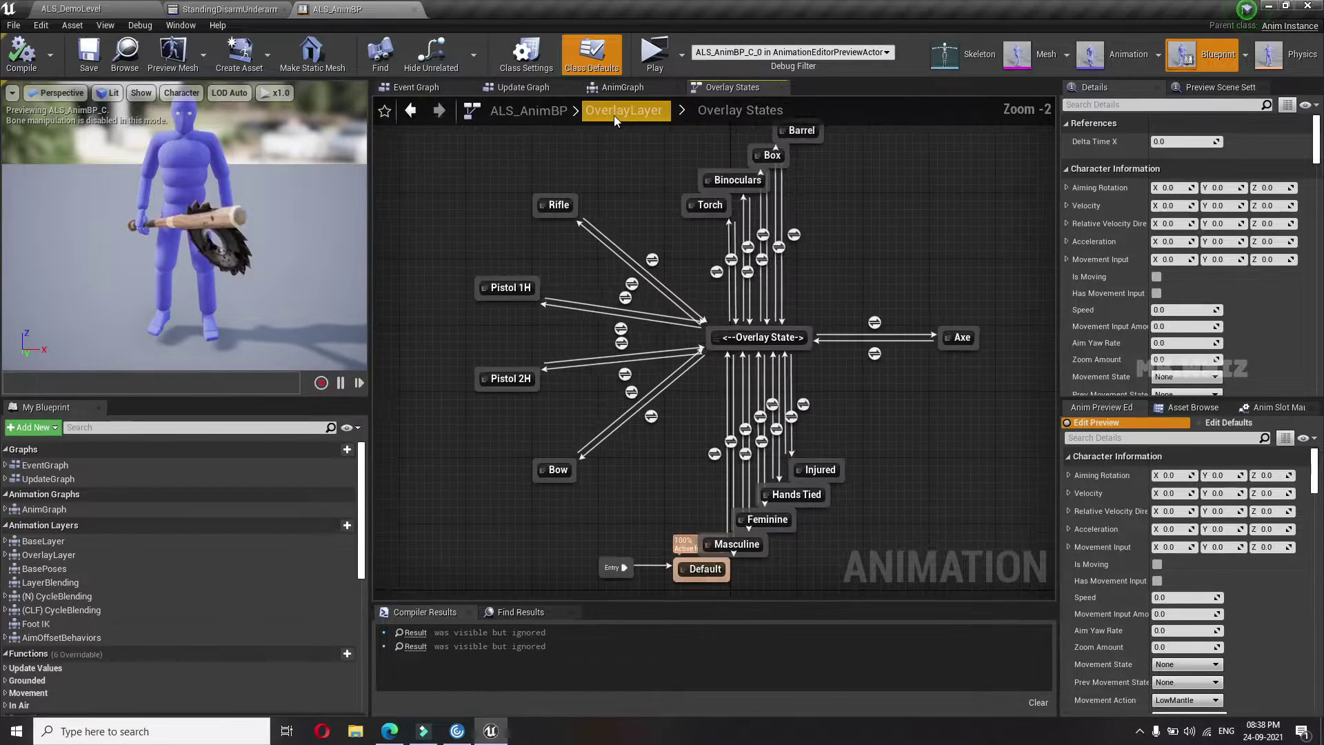
pyautogui.doubleClick(515, 300)
pyautogui.moveTo(903, 411); pyautogui.dragTo(885, 452, button='right')
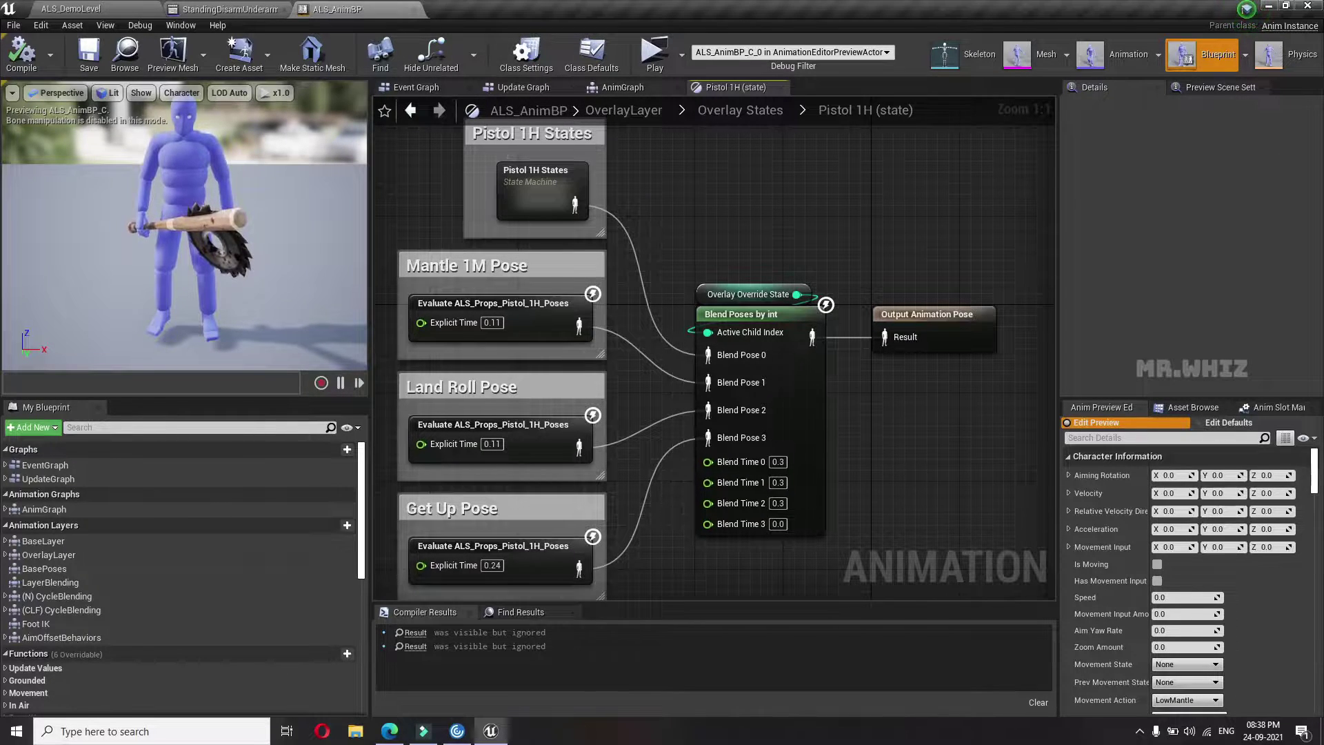
pyautogui.moveTo(733, 242); pyautogui.dragTo(713, 160, button='right')
pyautogui.click(629, 88)
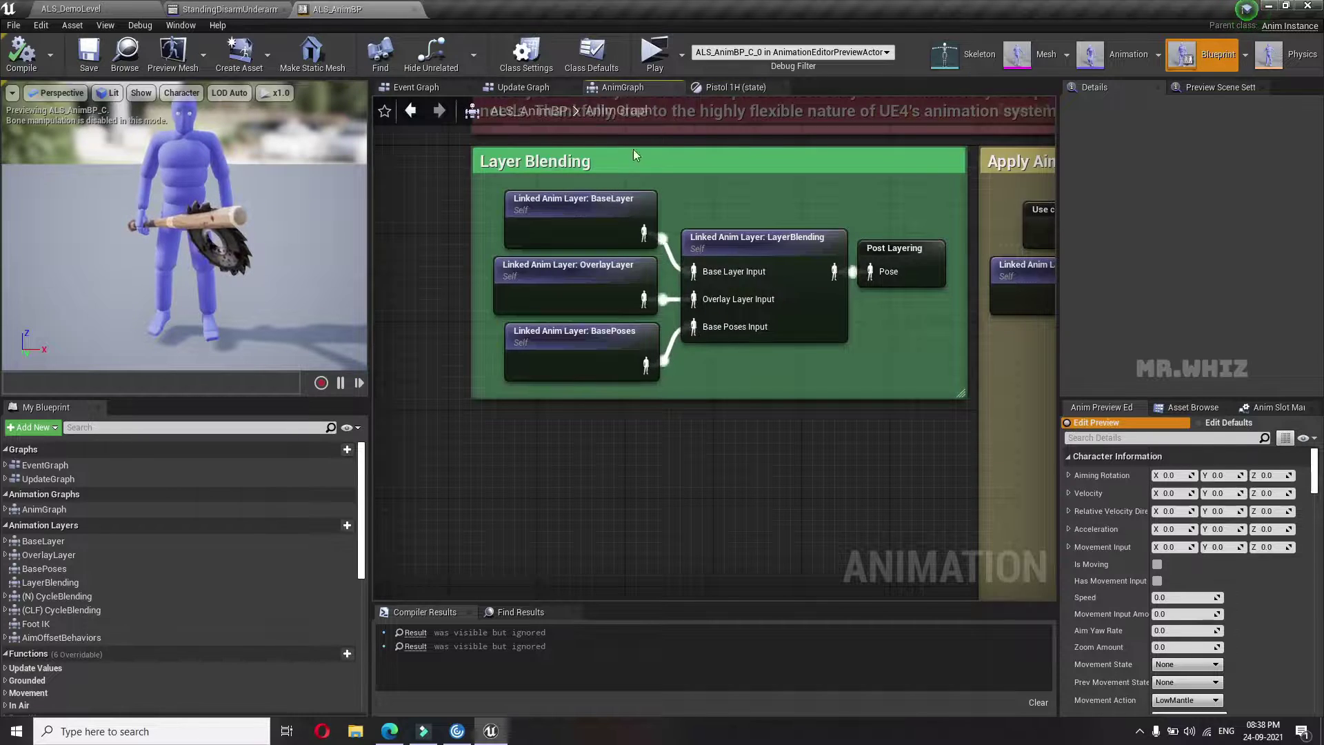
pyautogui.click(710, 89)
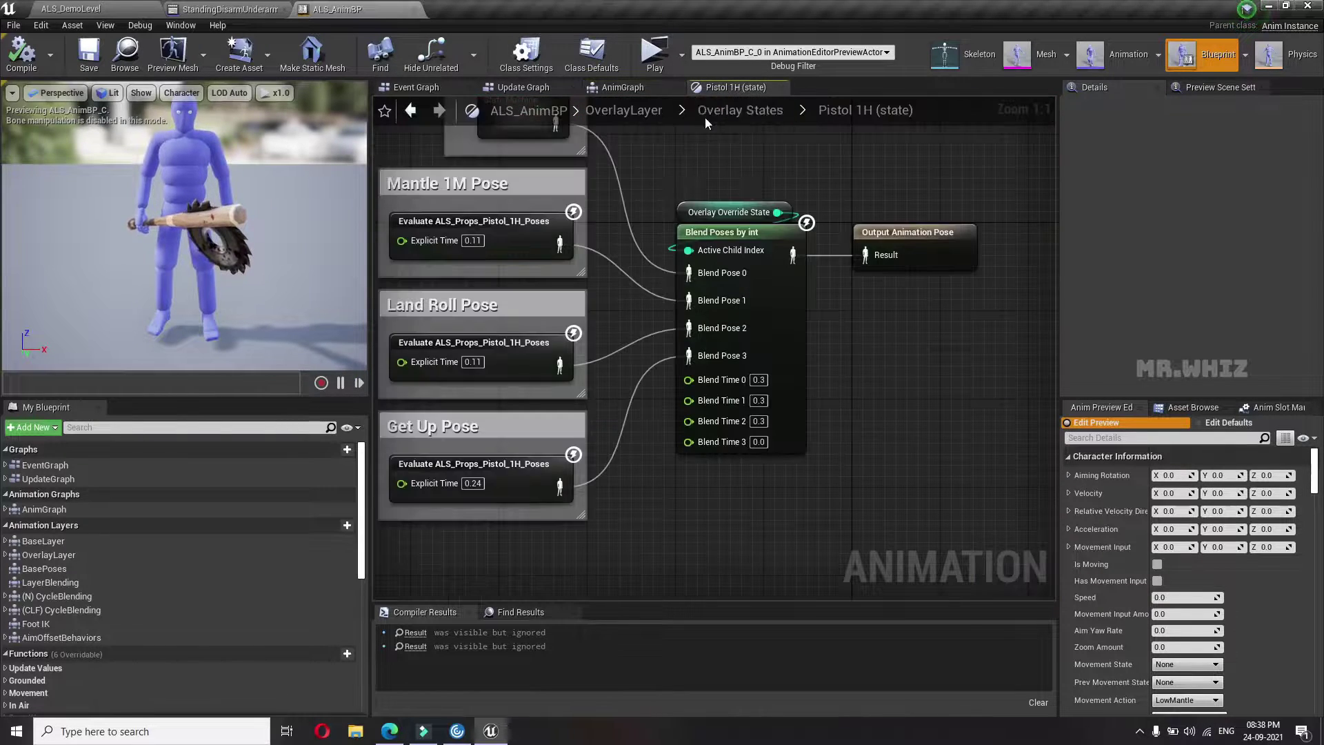
pyautogui.click(733, 118)
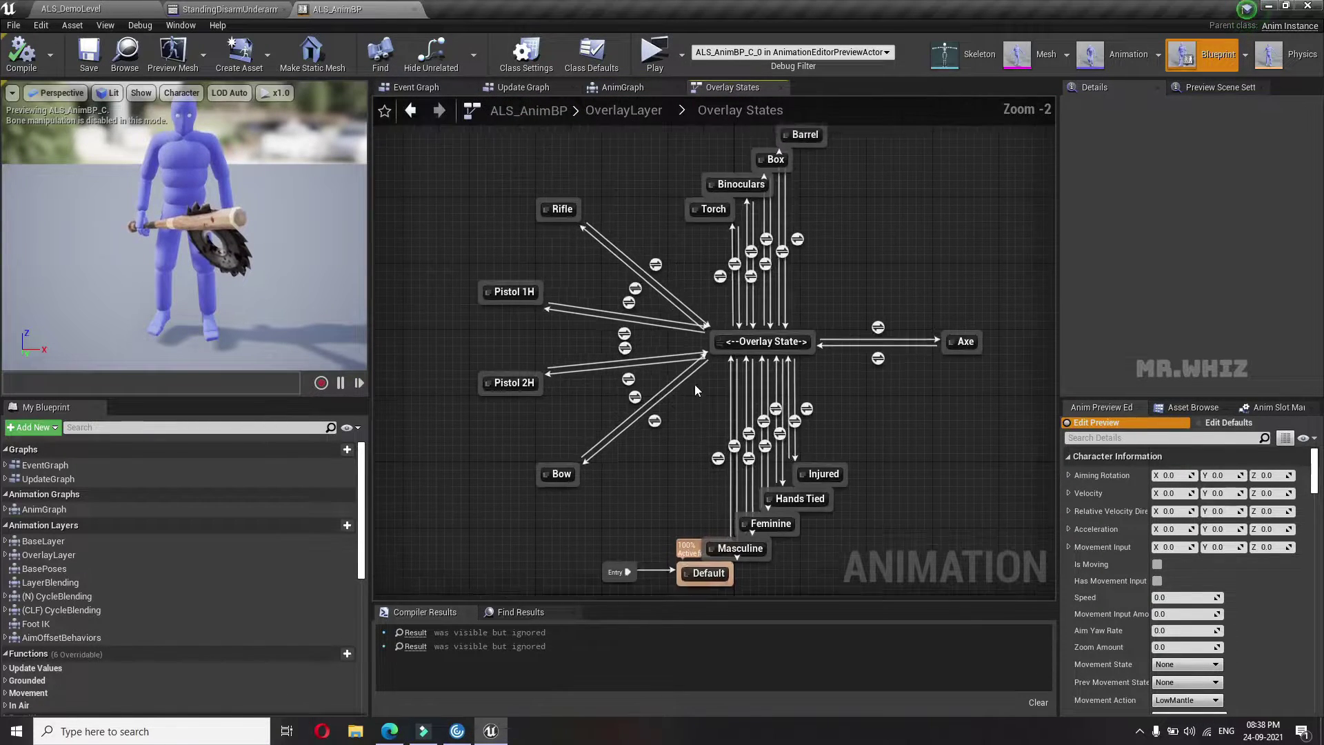
# Inspect the Rifle state graph's Modify Curve setup, then return to Overlay States
pyautogui.doubleClick(568, 214)
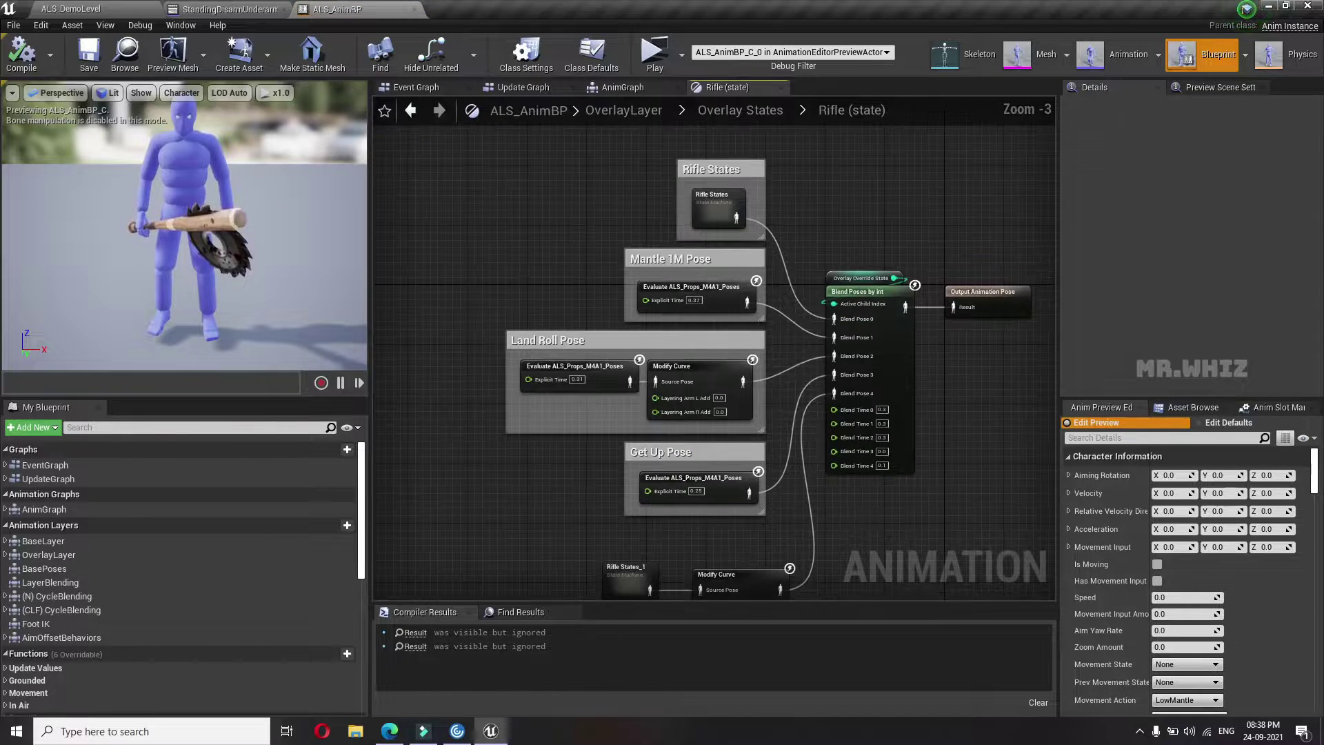
pyautogui.moveTo(821, 497); pyautogui.dragTo(773, 373, button='right')
pyautogui.scroll(3, 774, 372)
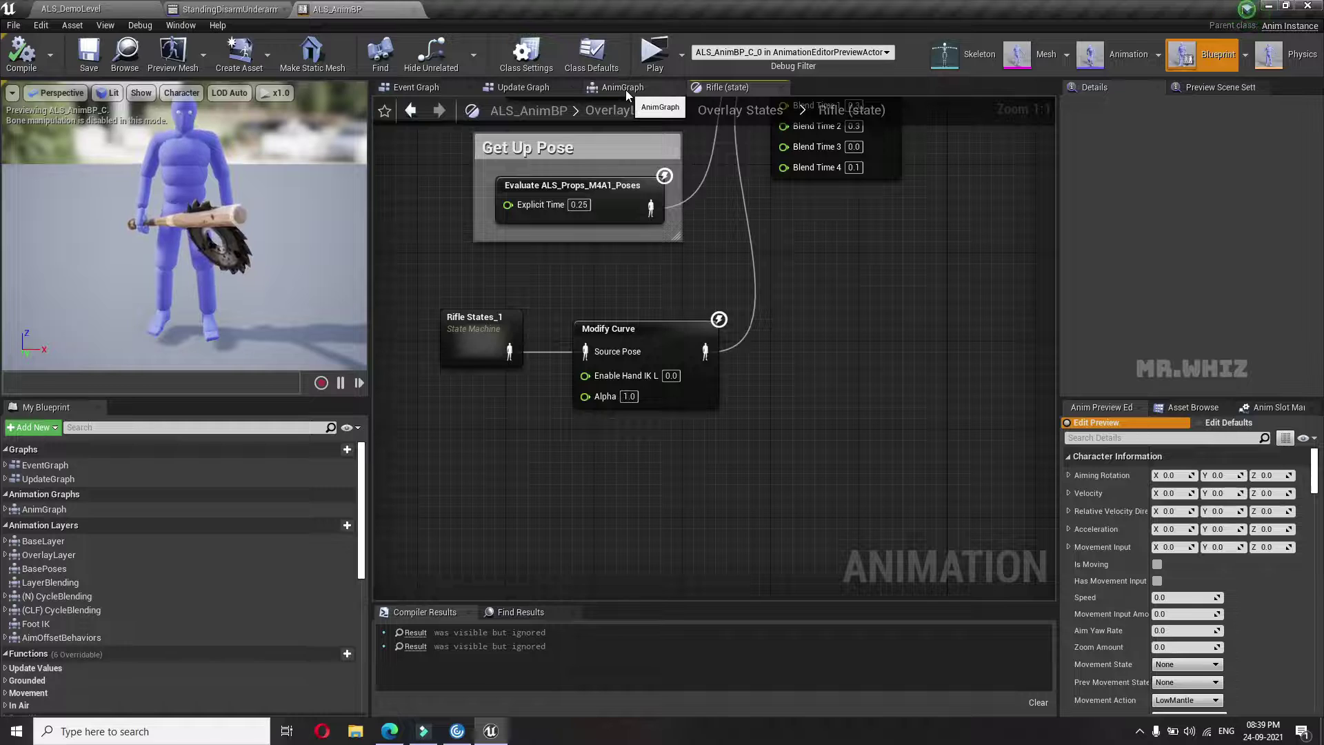
pyautogui.click(733, 112)
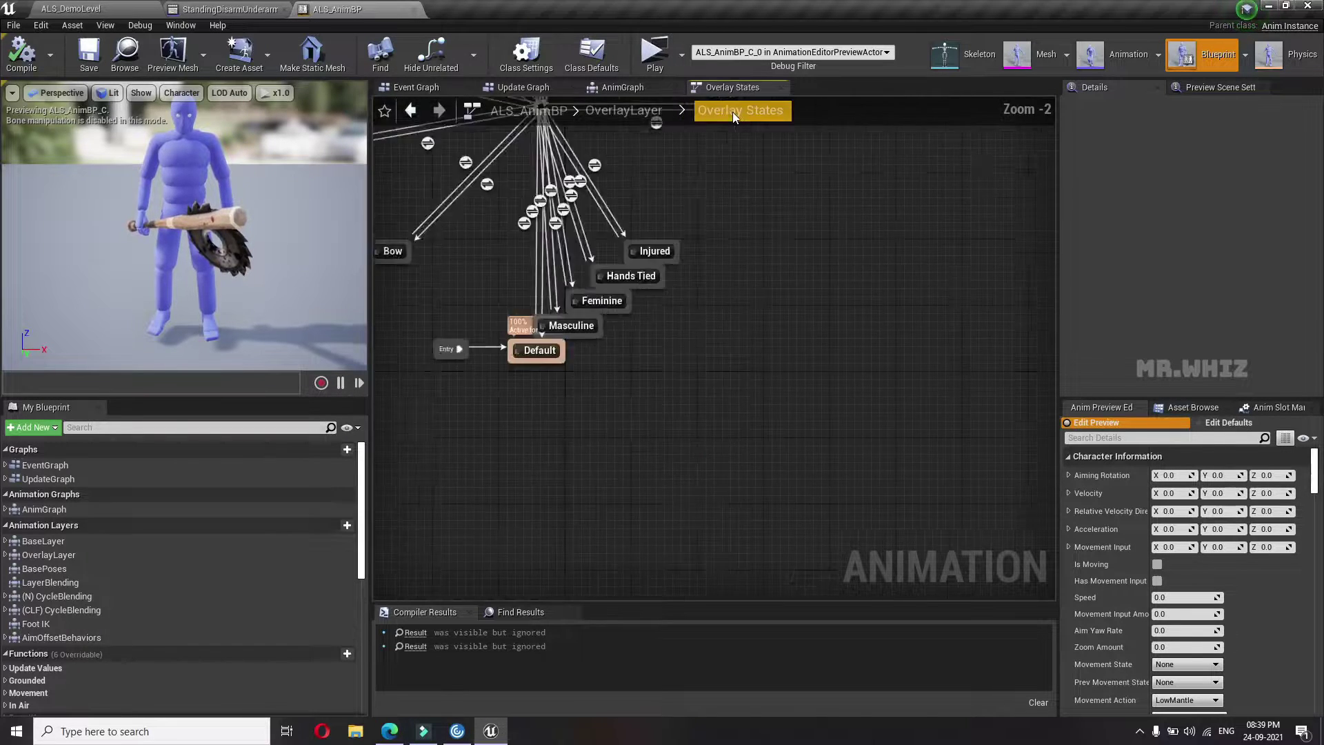
# In the Axe state, duplicate Pistol 1H States and place the copy below Get Up Pose
pyautogui.doubleClick(979, 349)
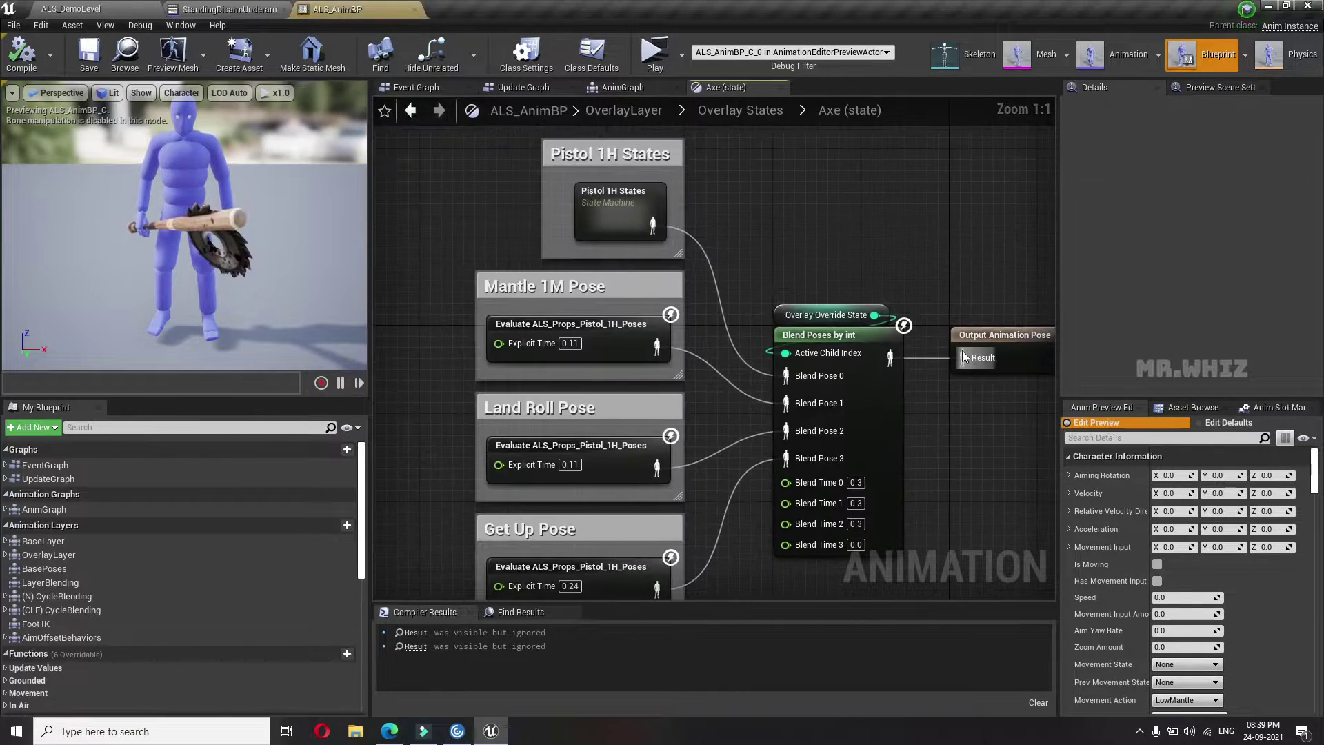
pyautogui.click(515, 157)
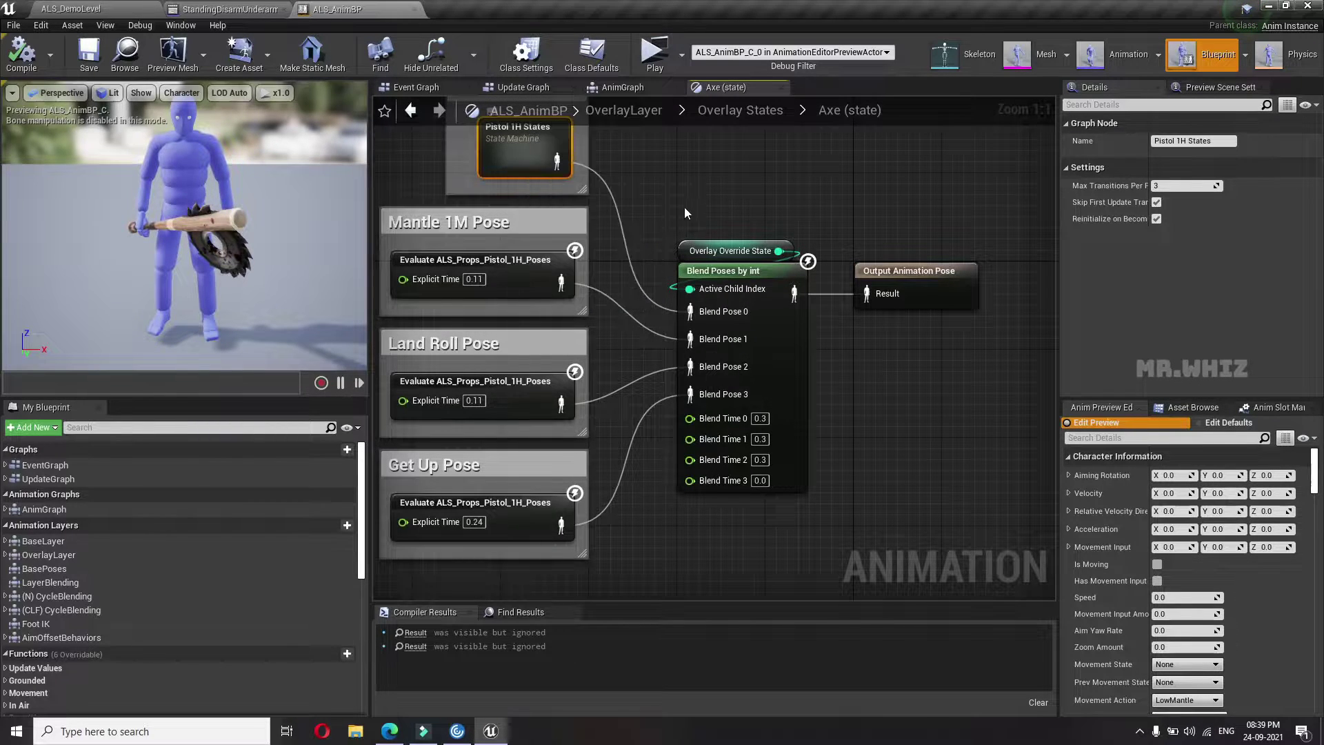
pyautogui.hotkey('ctrl', 'w')
pyautogui.scroll(-1, 697, 204)
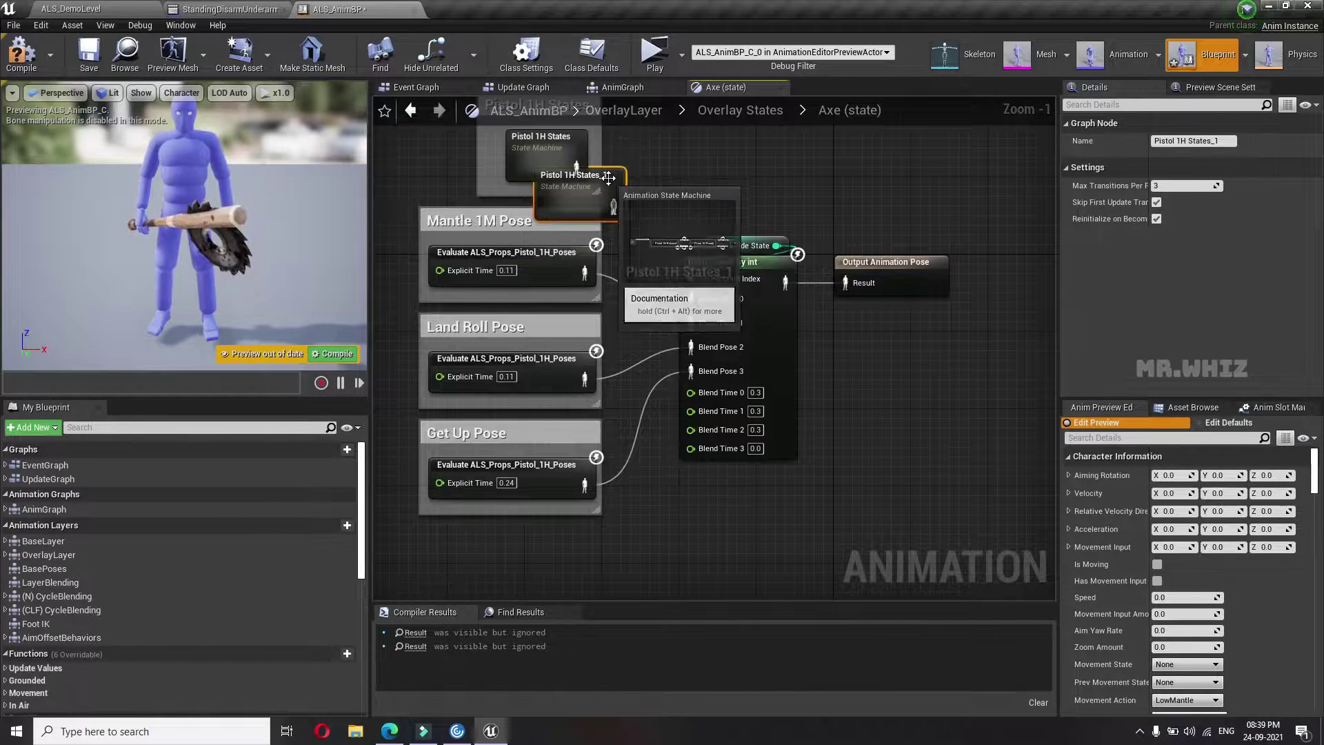
pyautogui.moveTo(586, 207); pyautogui.dragTo(519, 587)
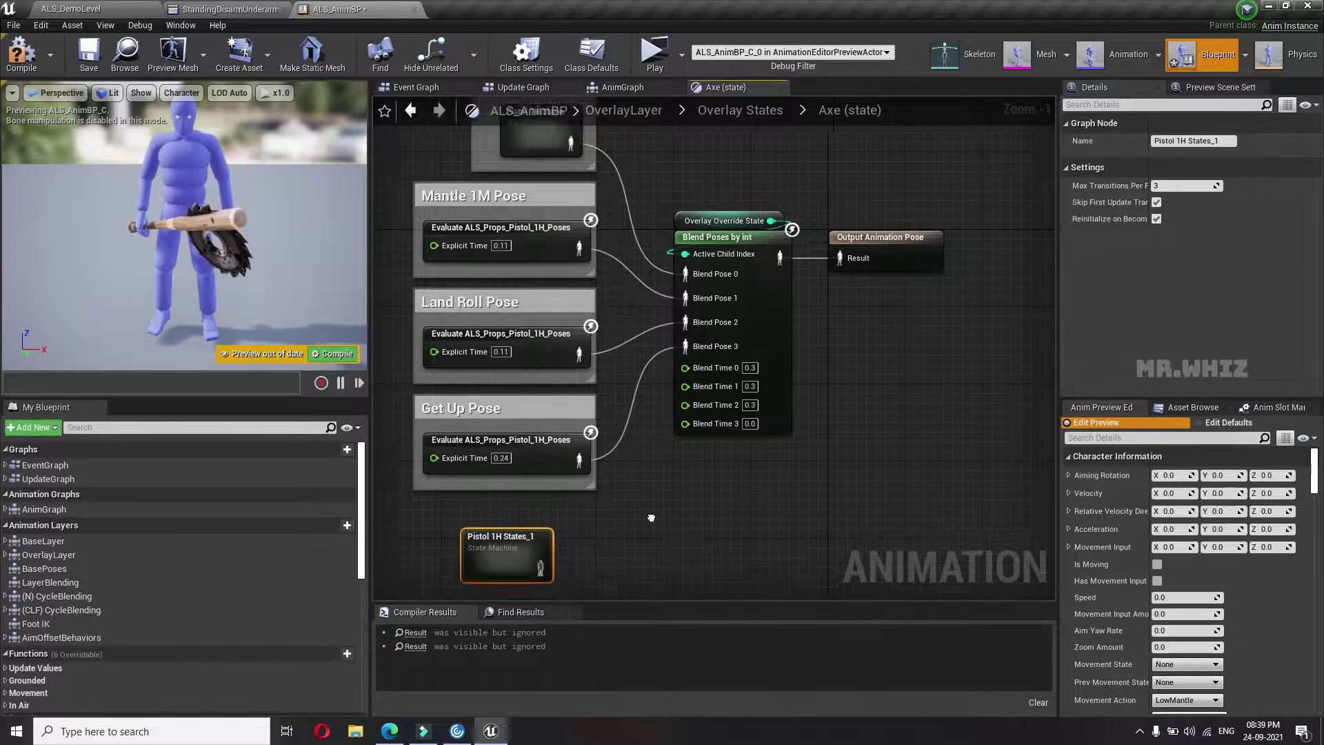
pyautogui.moveTo(582, 580); pyautogui.dragTo(606, 409, button='right')
# Feed the Pistol 1H States_1 copy into a new Modify Curve node
pyautogui.moveTo(626, 432); pyautogui.dragTo(626, 432)
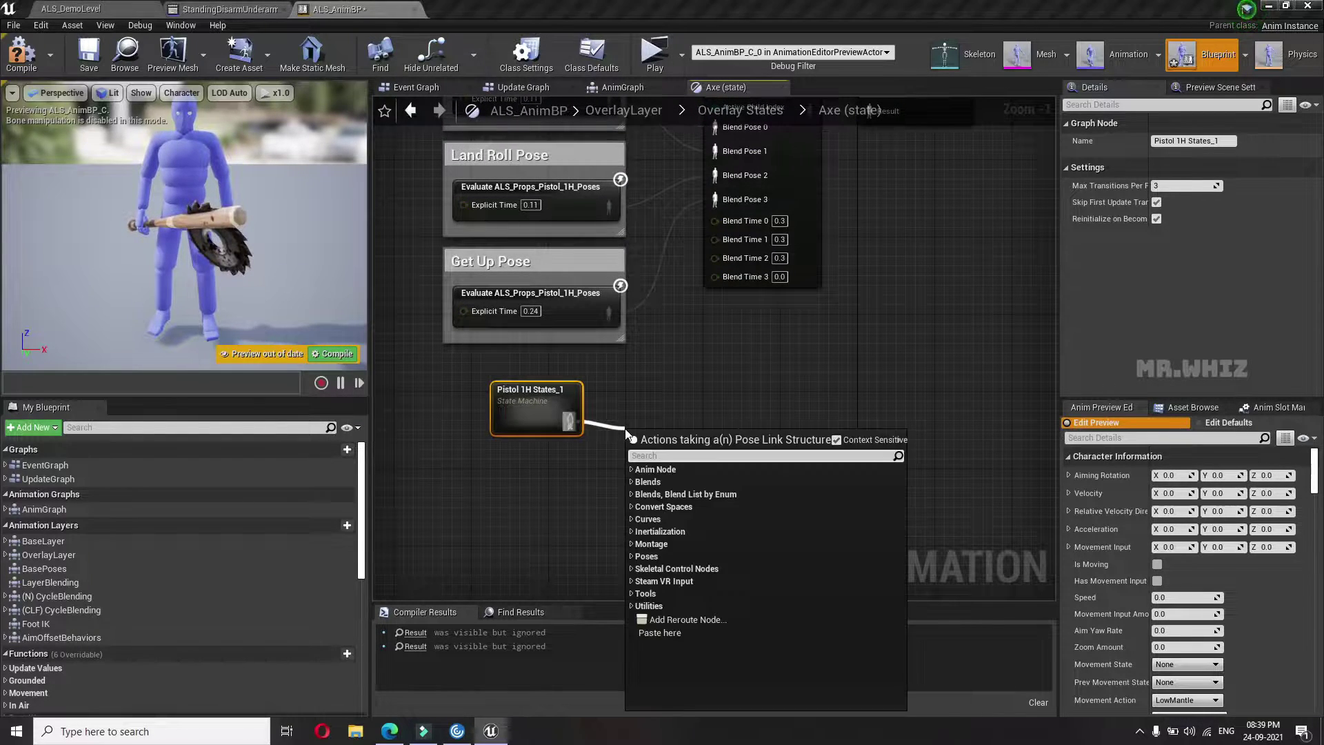
pyautogui.write('modify')
pyautogui.press('Return')
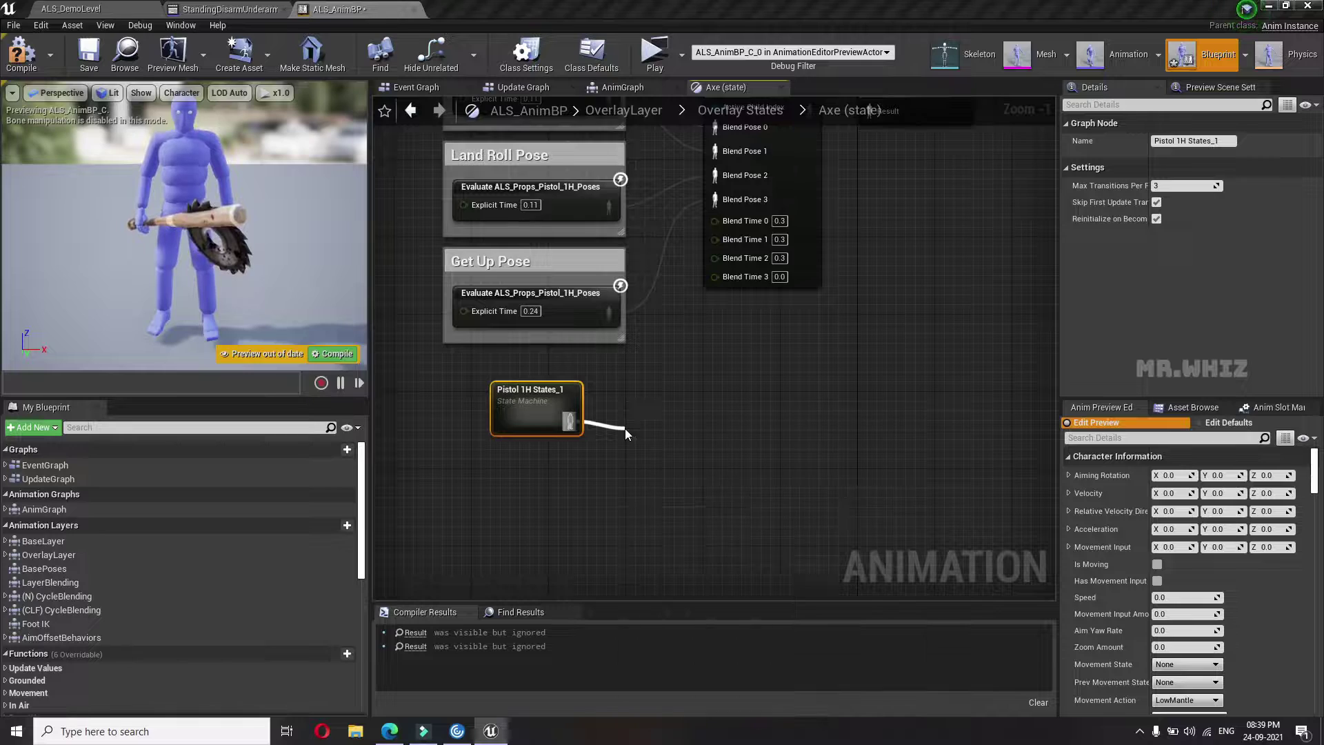
pyautogui.moveTo(655, 438); pyautogui.dragTo(655, 409)
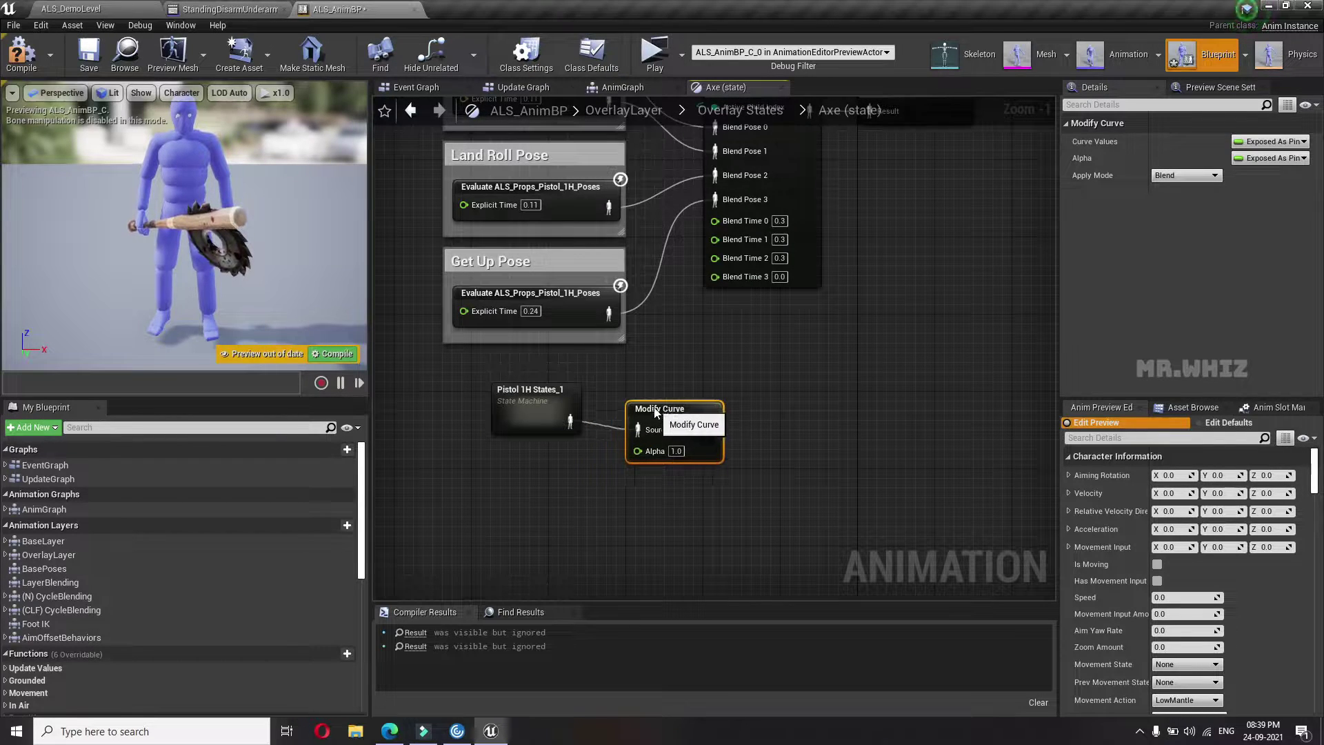
# Add a fifth blend pose input and connect Modify Curve's output to Blend Pose 4
pyautogui.rightClick(752, 201)
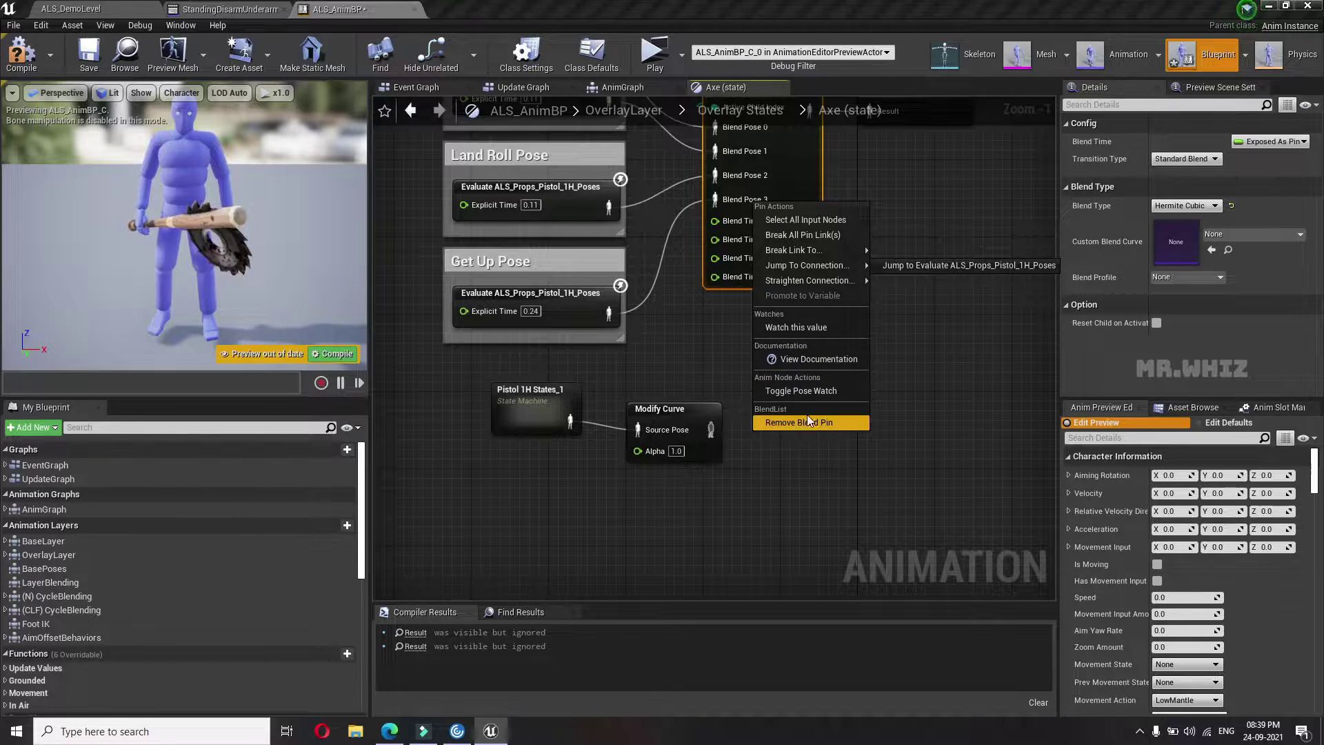
pyautogui.rightClick(798, 186)
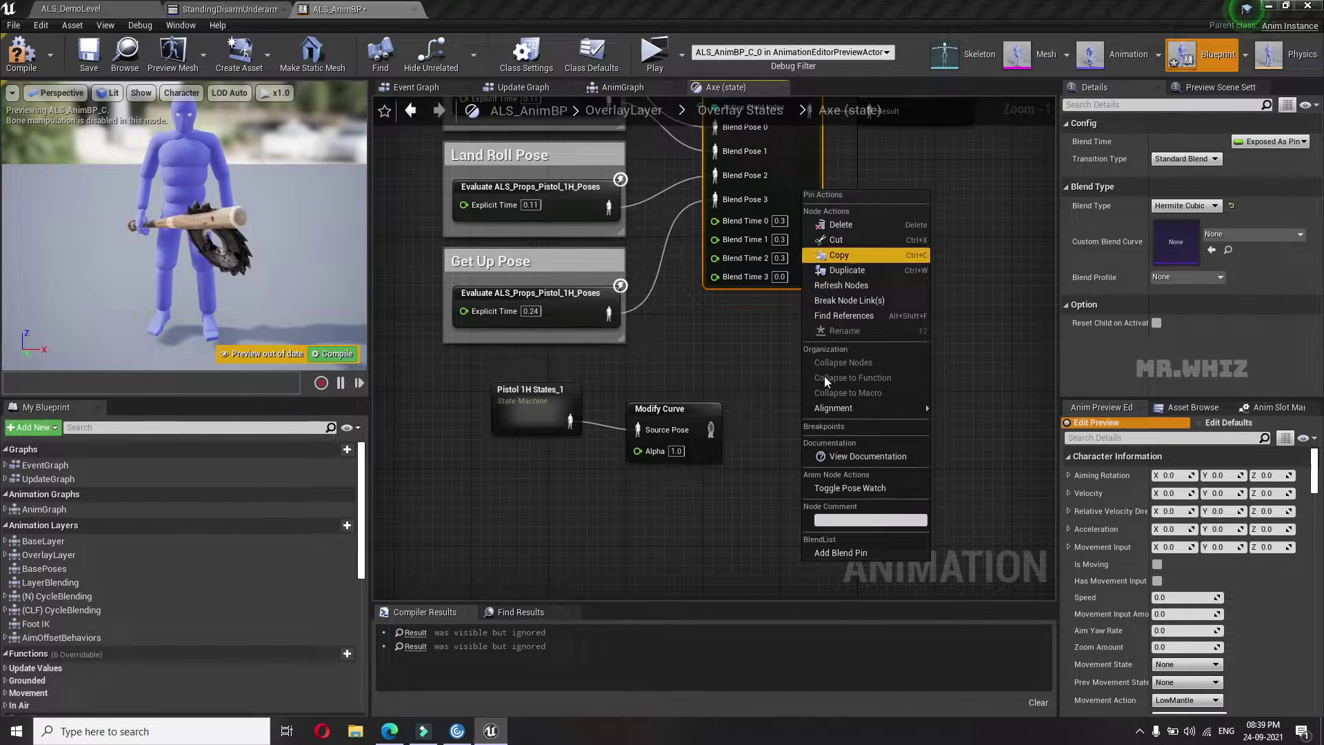
pyautogui.click(829, 557)
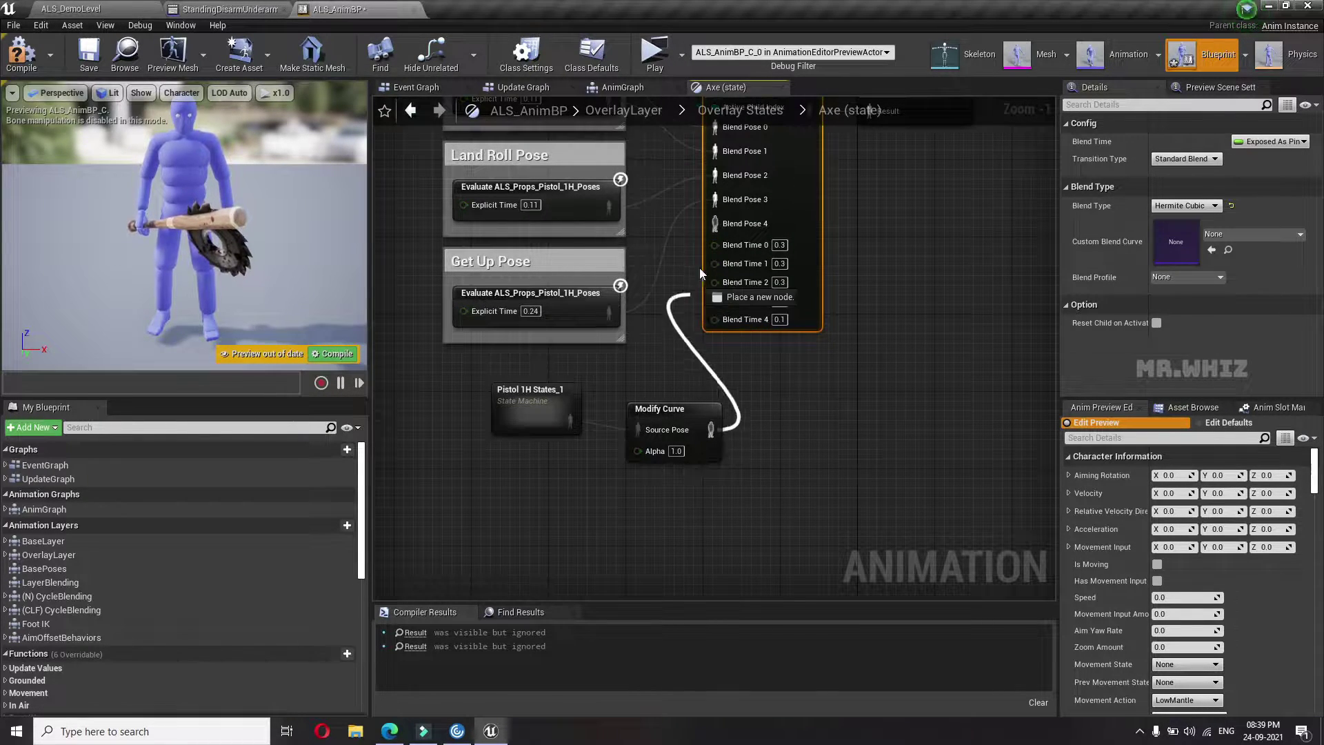
pyautogui.moveTo(718, 225); pyautogui.dragTo(718, 226)
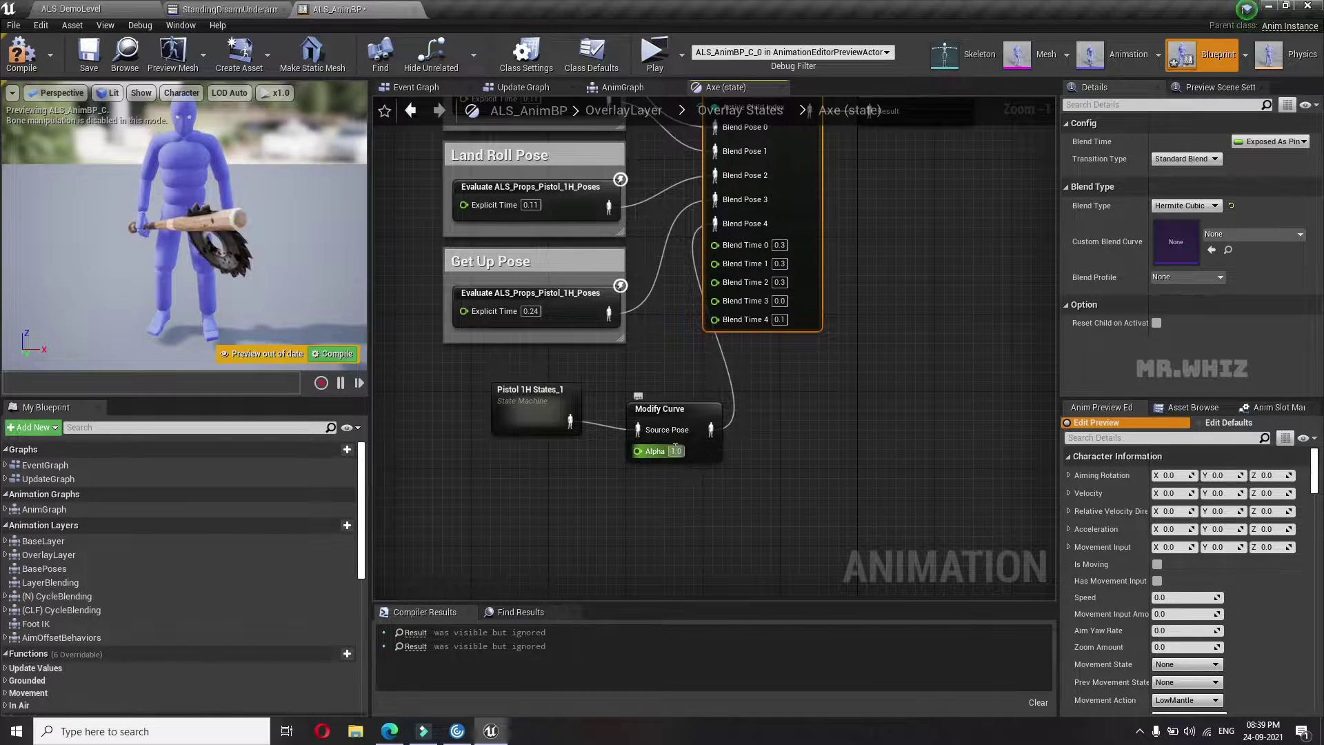
# Add an Enable Hand IK L curve pin to Modify Curve, tidy the nodes, and compile
pyautogui.rightClick(661, 433)
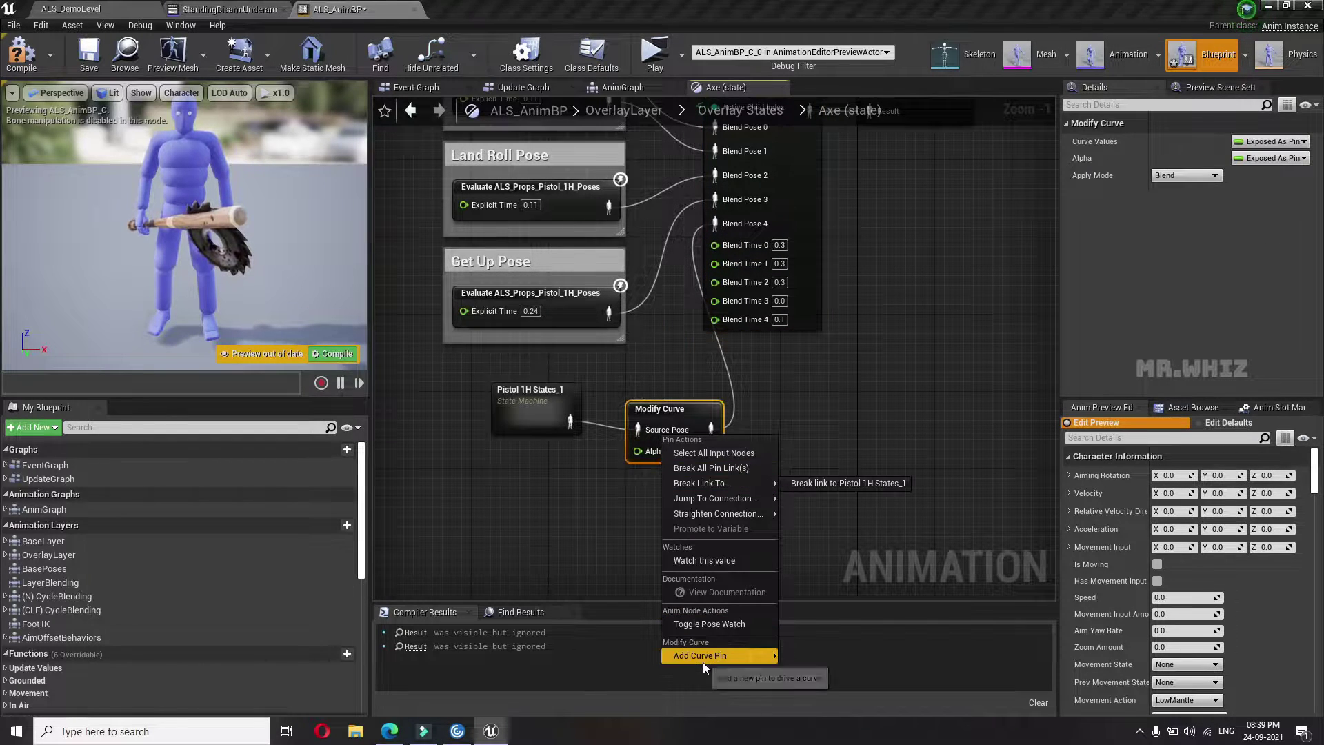
pyautogui.moveTo(702, 656)
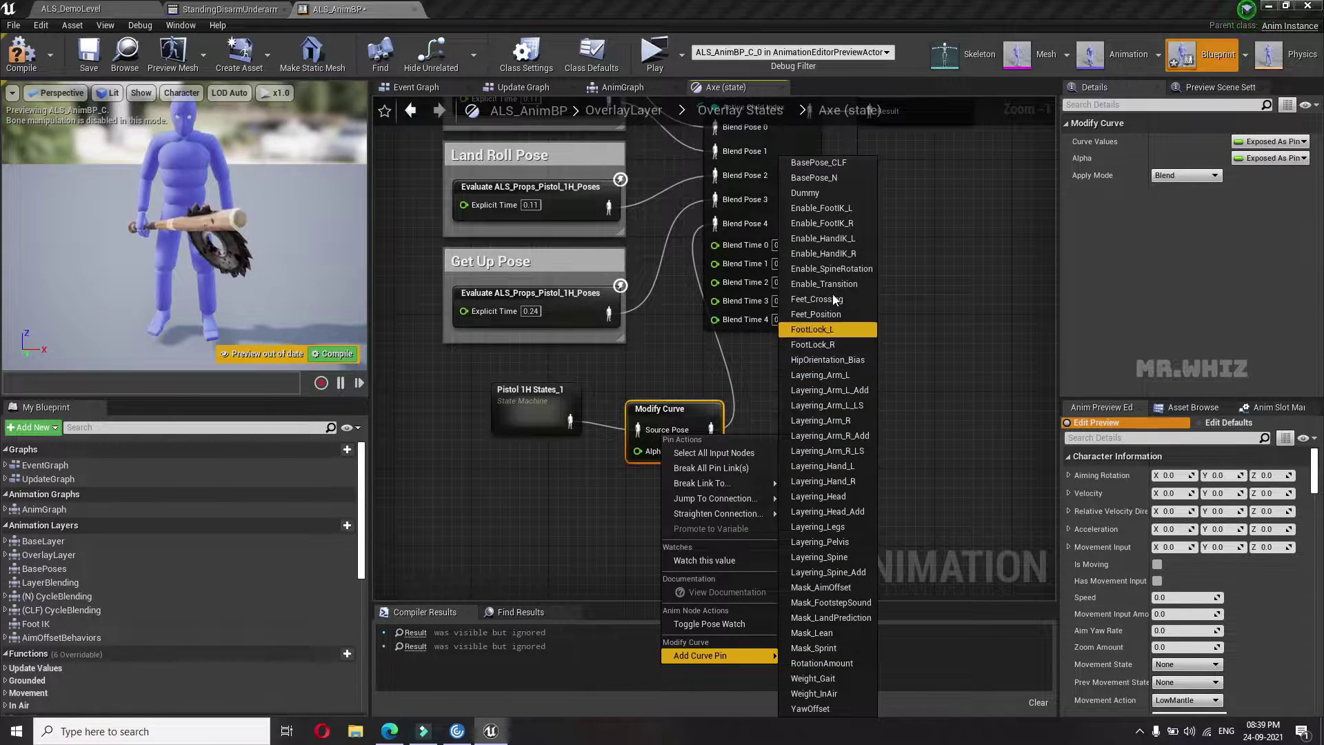
pyautogui.click(840, 239)
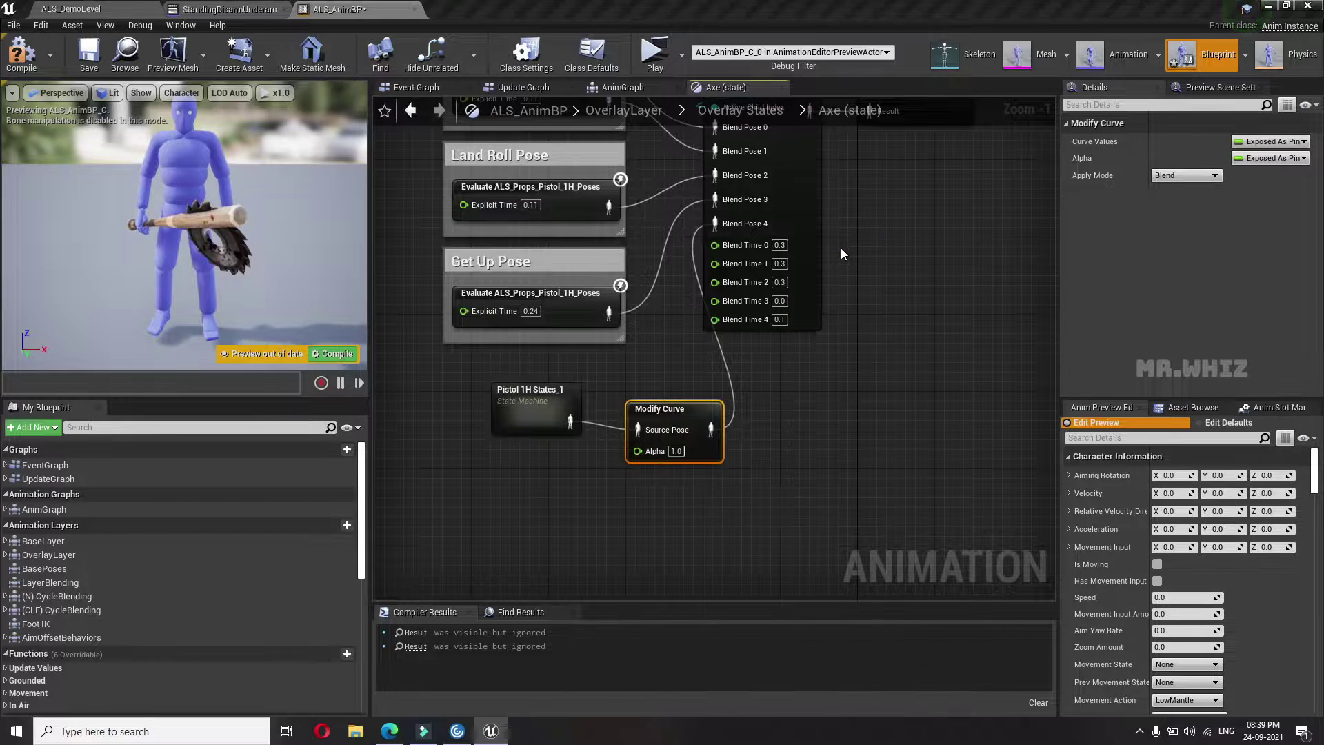
pyautogui.moveTo(778, 528); pyautogui.dragTo(708, 553, button='right')
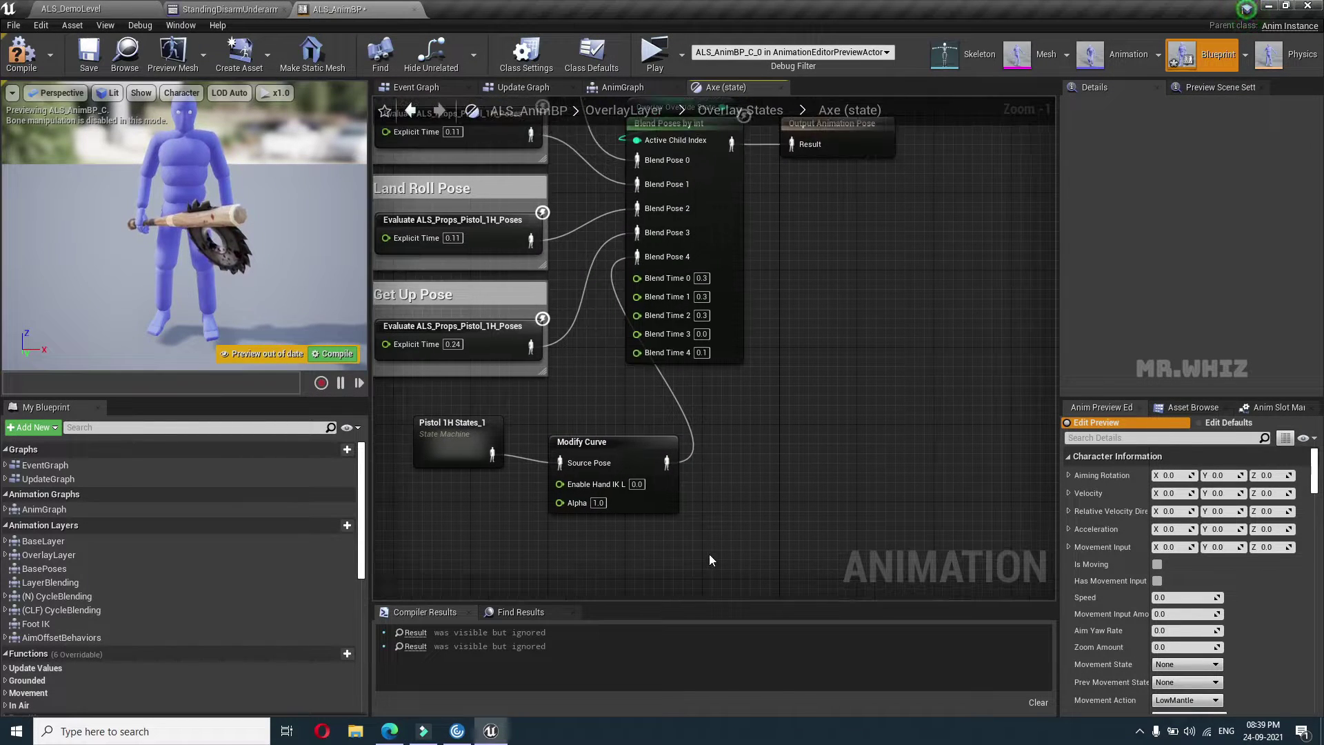
pyautogui.moveTo(598, 510)
pyautogui.mouseDown()
pyautogui.moveTo(607, 483)
pyautogui.moveTo(510, 464)
pyautogui.mouseUp()
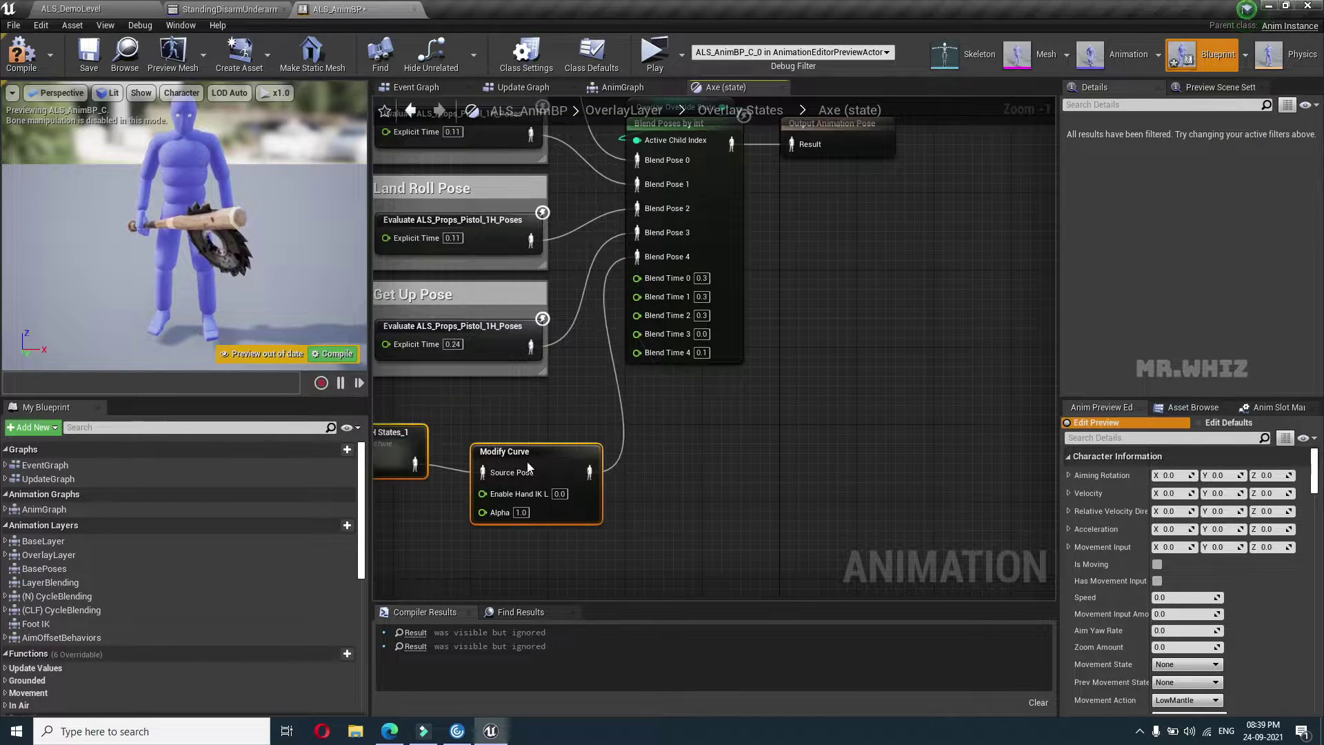
pyautogui.moveTo(706, 470); pyautogui.dragTo(781, 469, button='right')
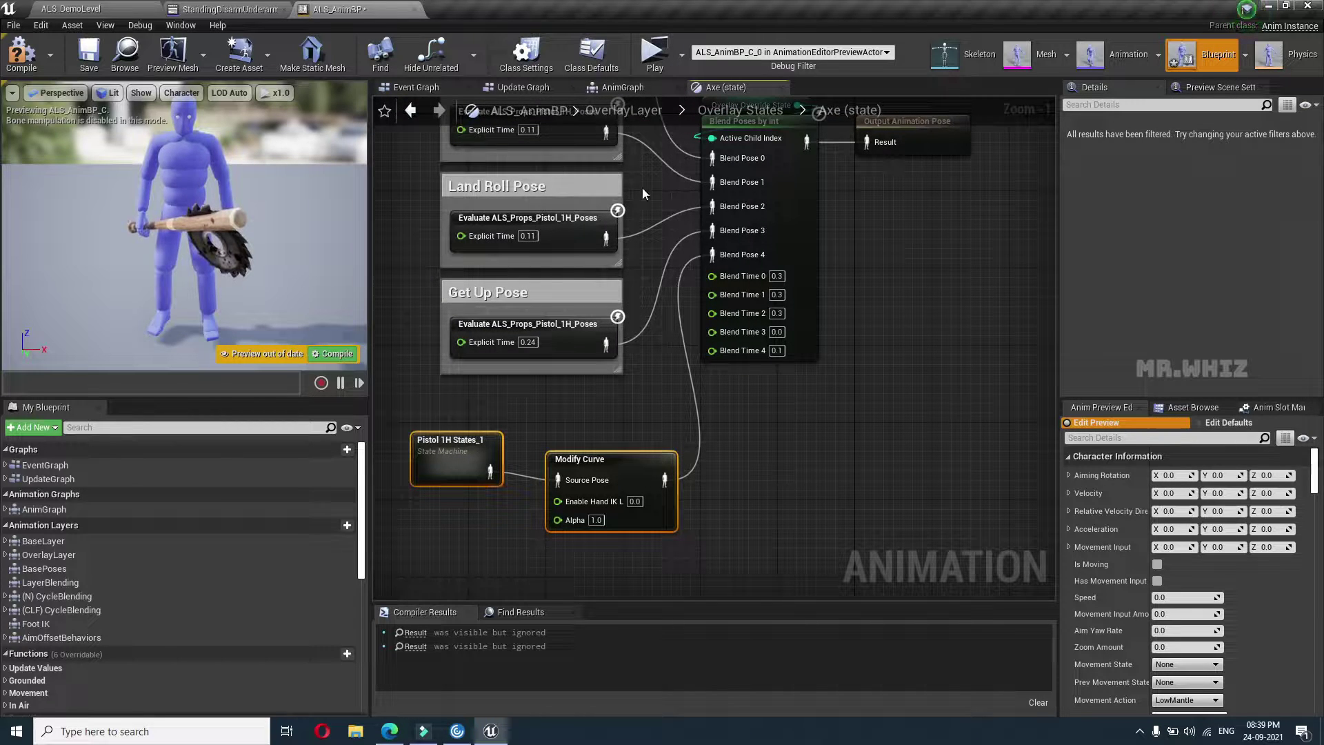
pyautogui.click(23, 64)
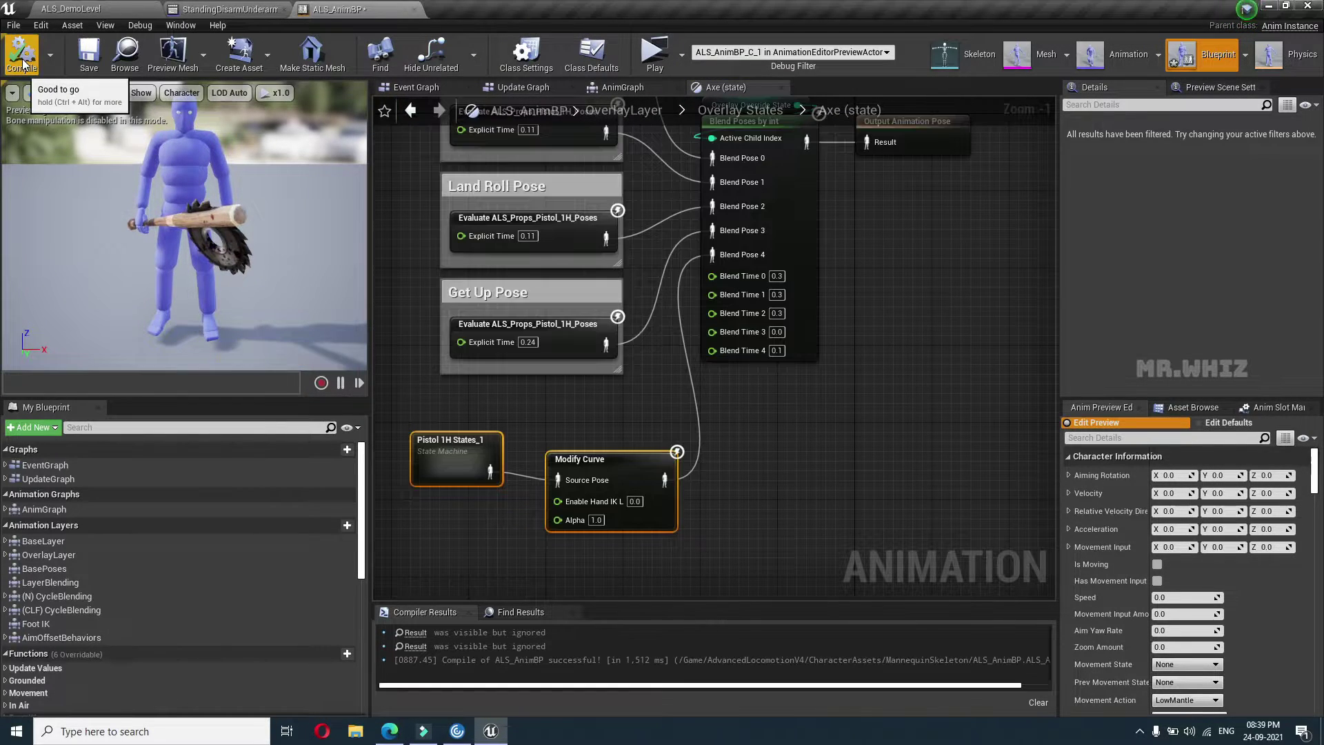
pyautogui.click(215, 14)
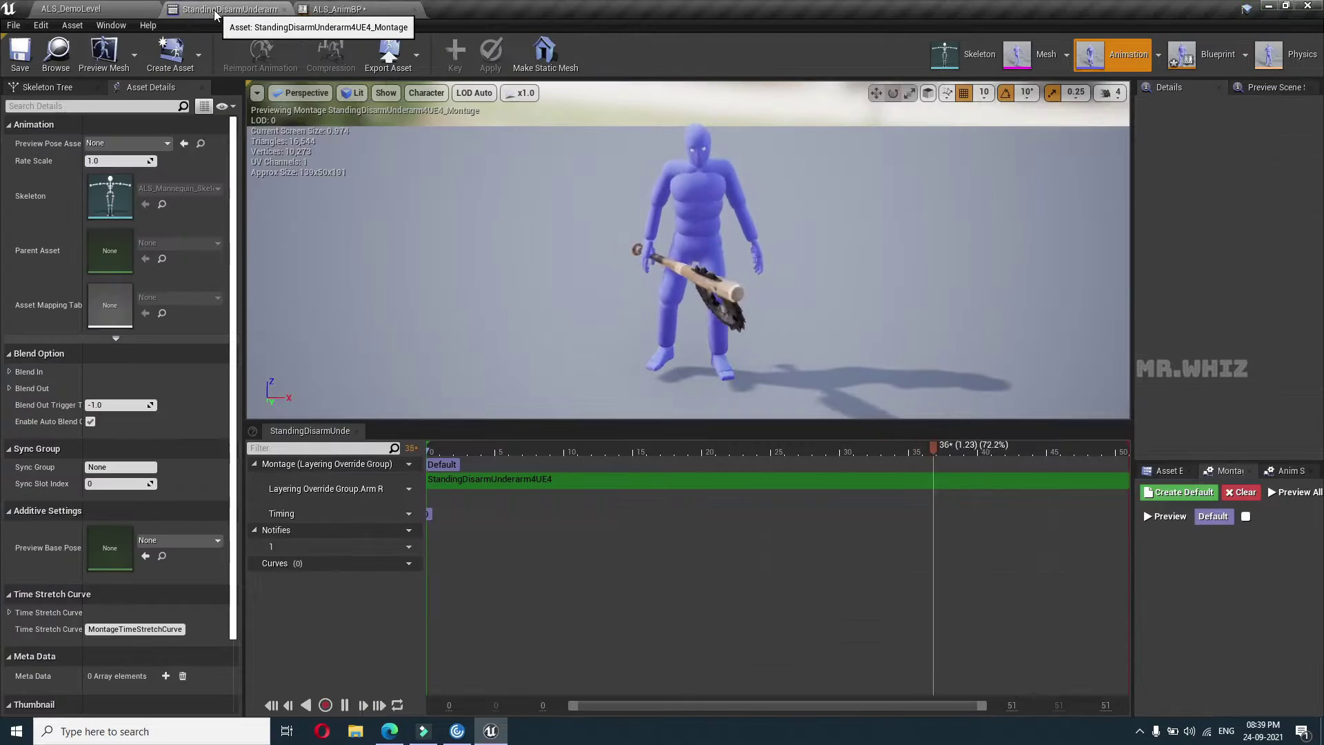
# Add an OverlayOverrideState notify state across the montage with Overlay Override set to 4
pyautogui.rightClick(491, 548)
pyautogui.moveTo(519, 582)
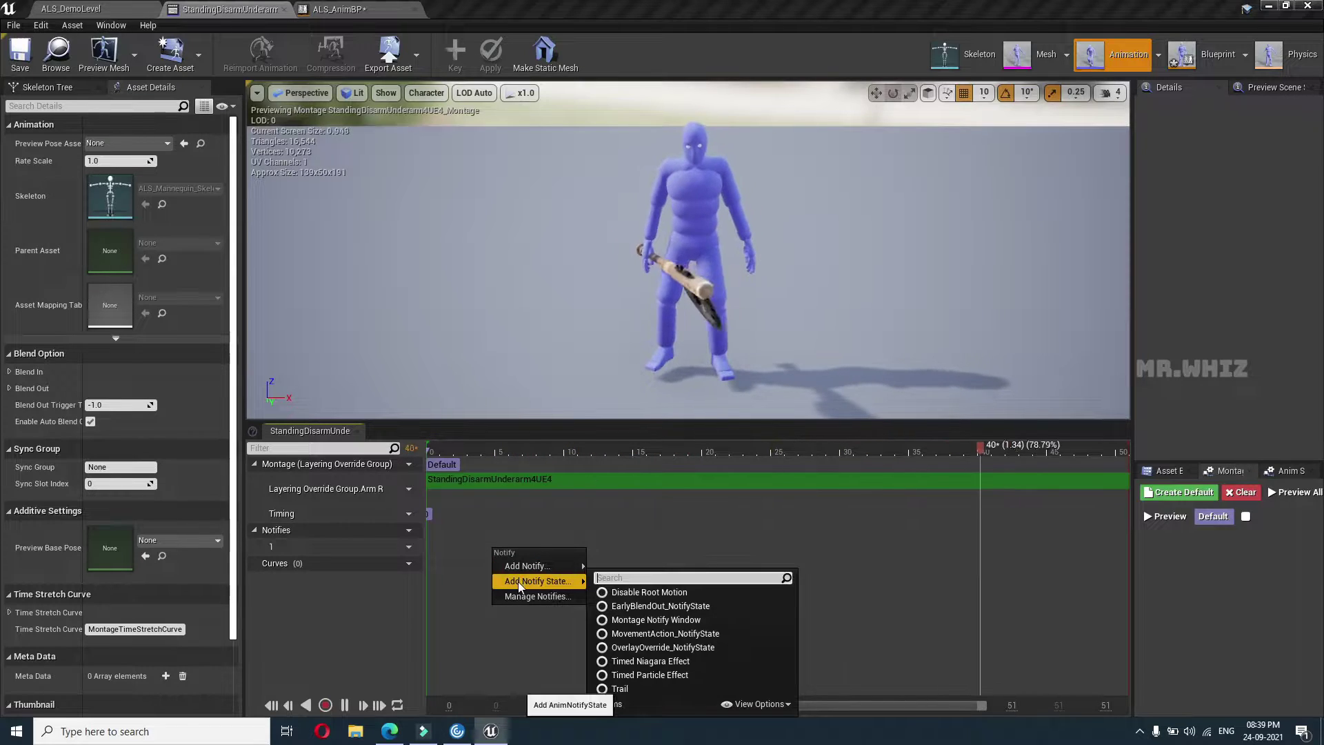
pyautogui.click(635, 648)
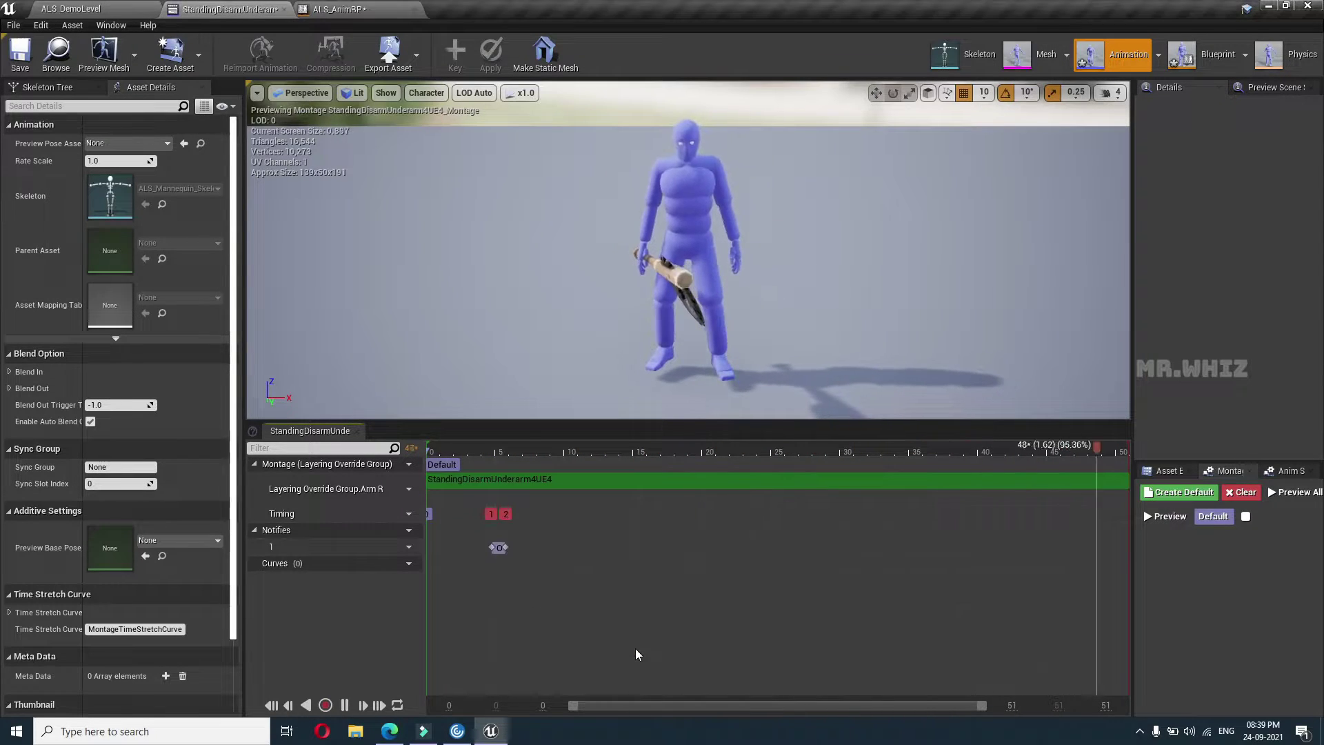
pyautogui.moveTo(505, 548)
pyautogui.mouseDown()
pyautogui.moveTo(953, 548)
pyautogui.moveTo(980, 564)
pyautogui.mouseUp()
pyautogui.click(800, 548)
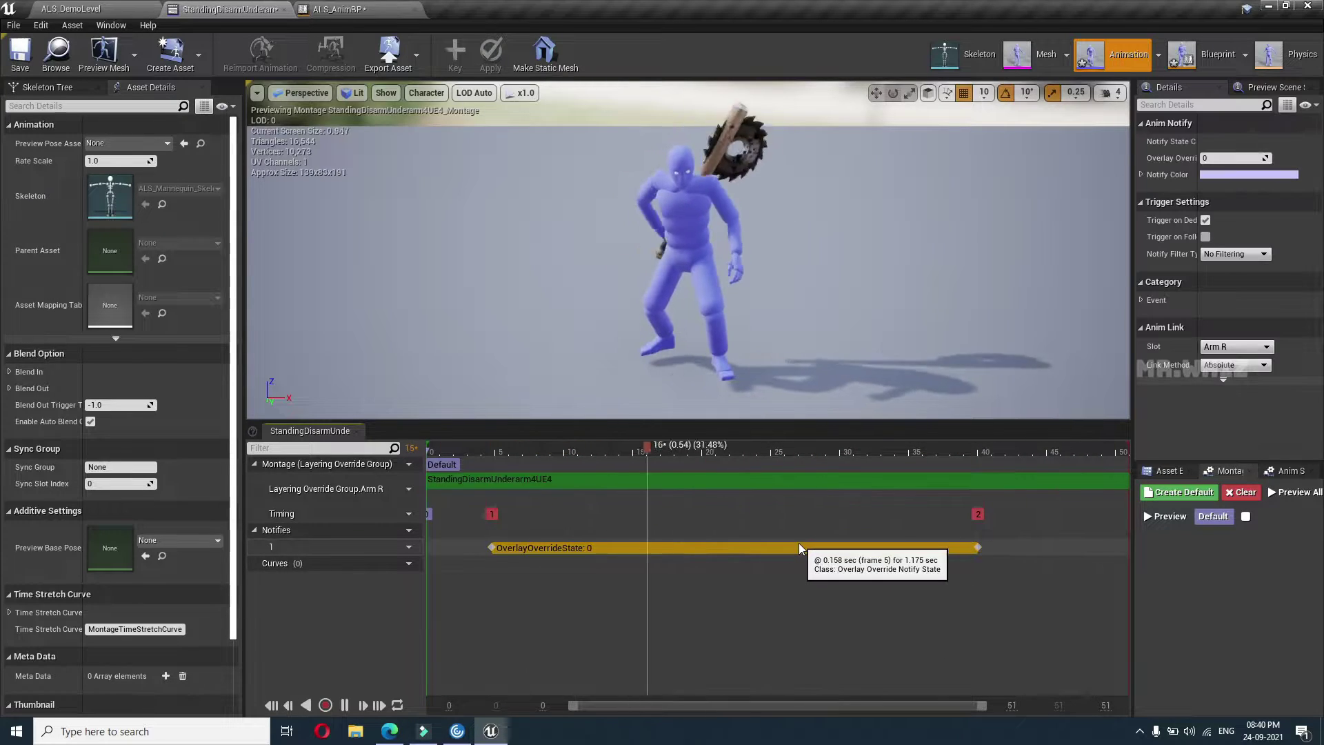
pyautogui.click(799, 548)
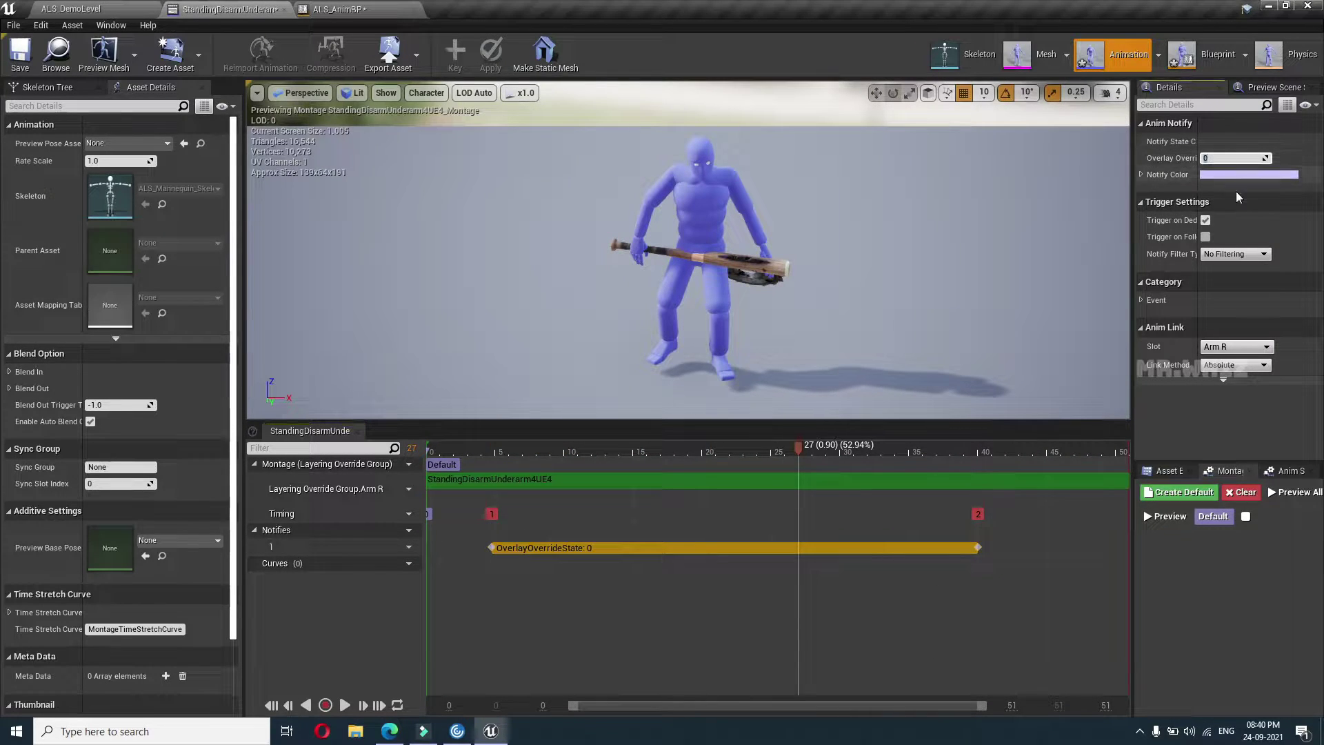
pyautogui.write('4')
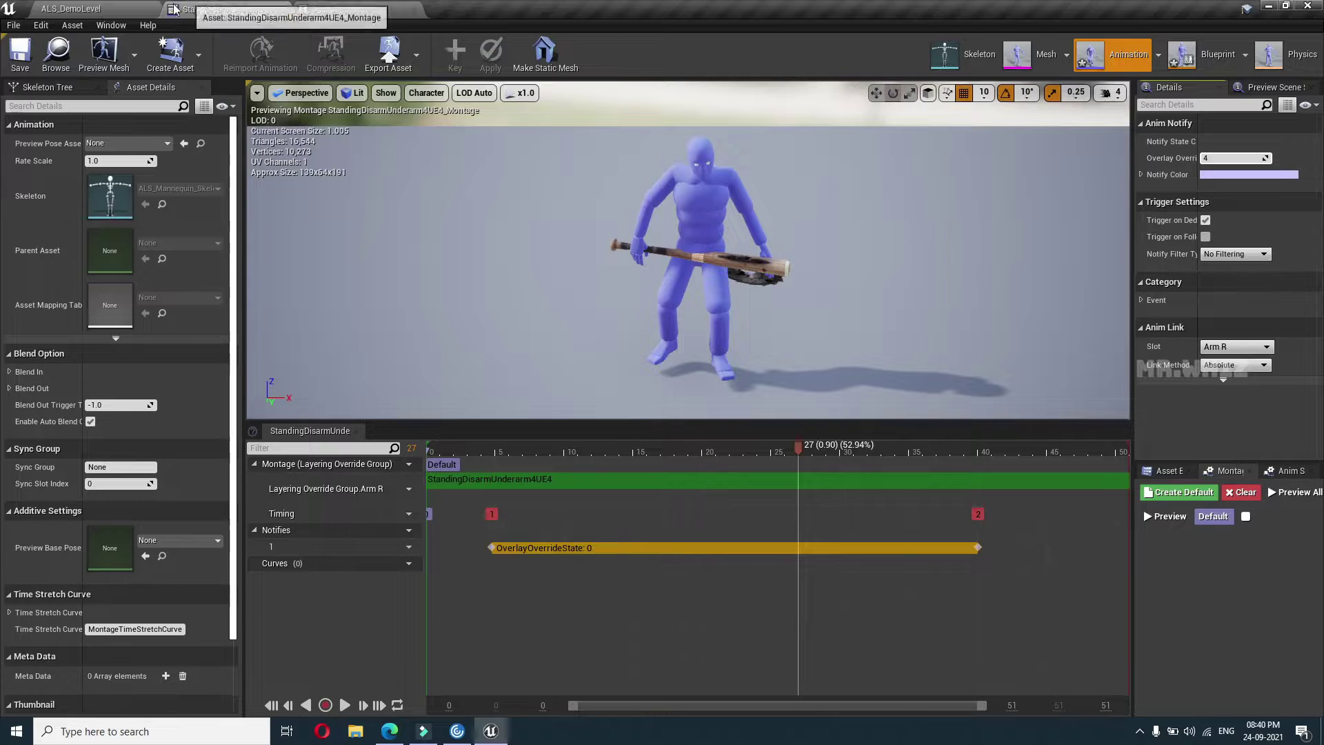
pyautogui.click(32, 56)
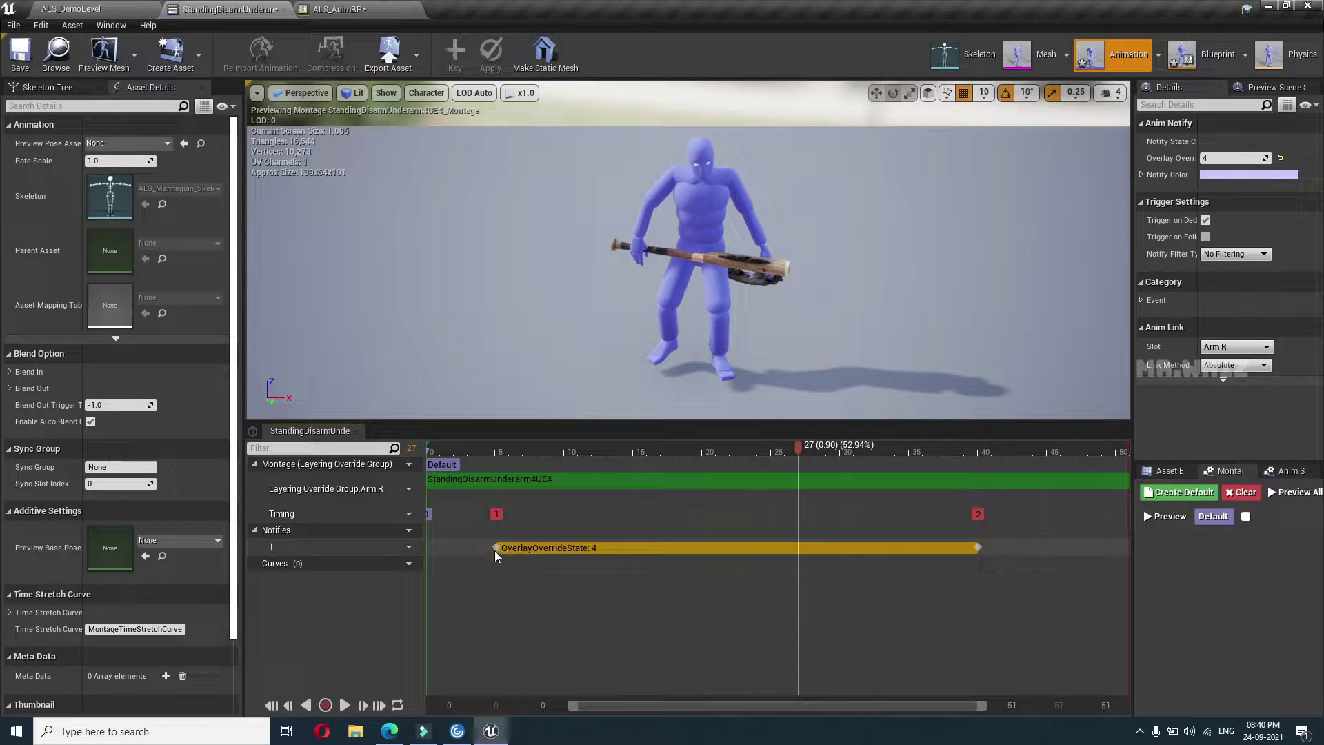
# Extend the notify from frame 4 further right, then start a play test of ALS_DemoLevel
pyautogui.moveTo(800, 446)
pyautogui.mouseDown()
pyautogui.moveTo(442, 461)
pyautogui.moveTo(497, 459)
pyautogui.mouseUp()
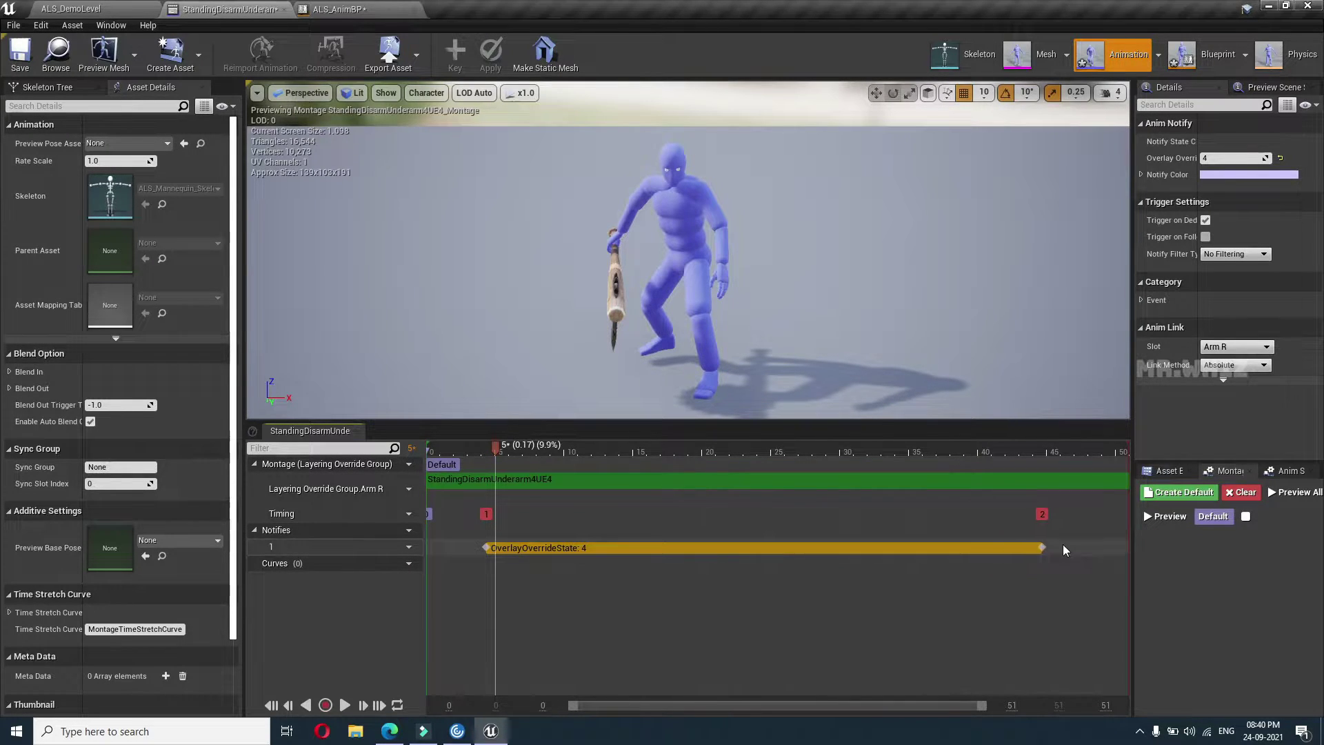
pyautogui.moveTo(1130, 546); pyautogui.dragTo(1134, 546)
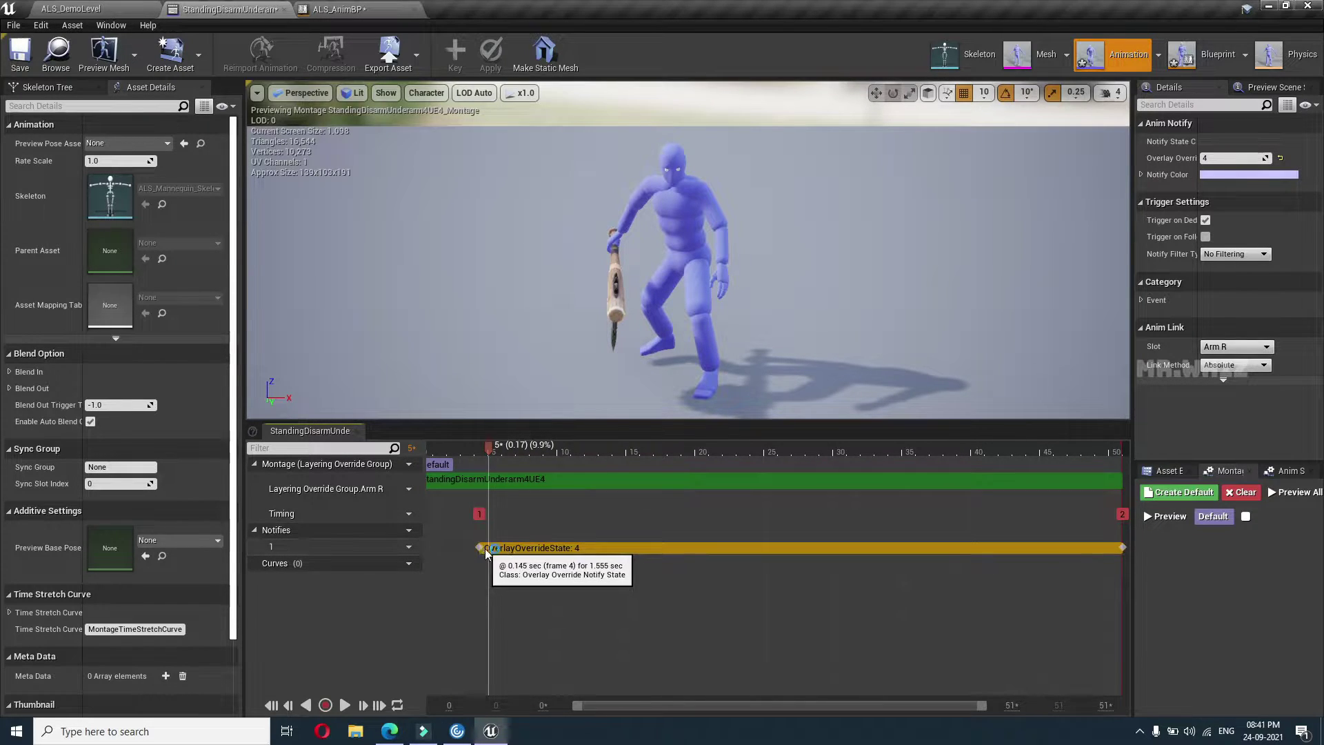
pyautogui.moveTo(485, 550); pyautogui.dragTo(489, 551)
pyautogui.click(81, 7)
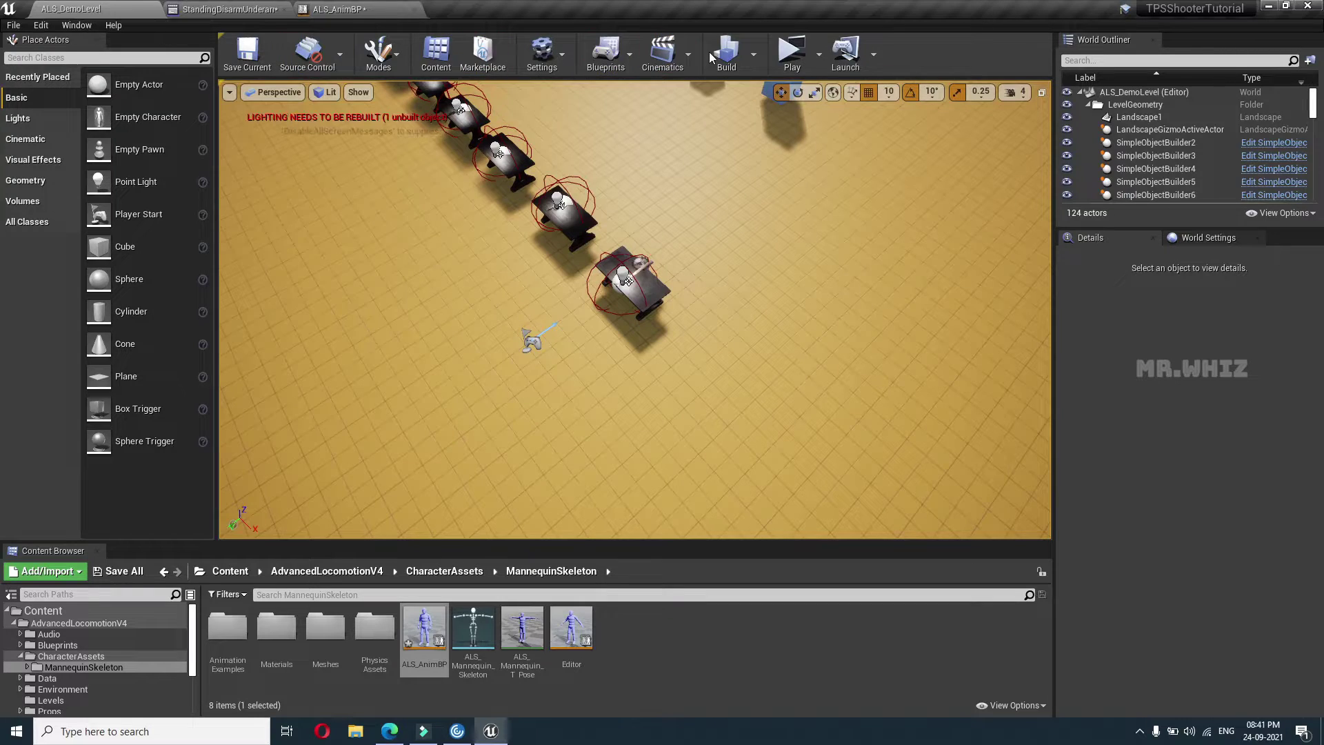
pyautogui.click(788, 60)
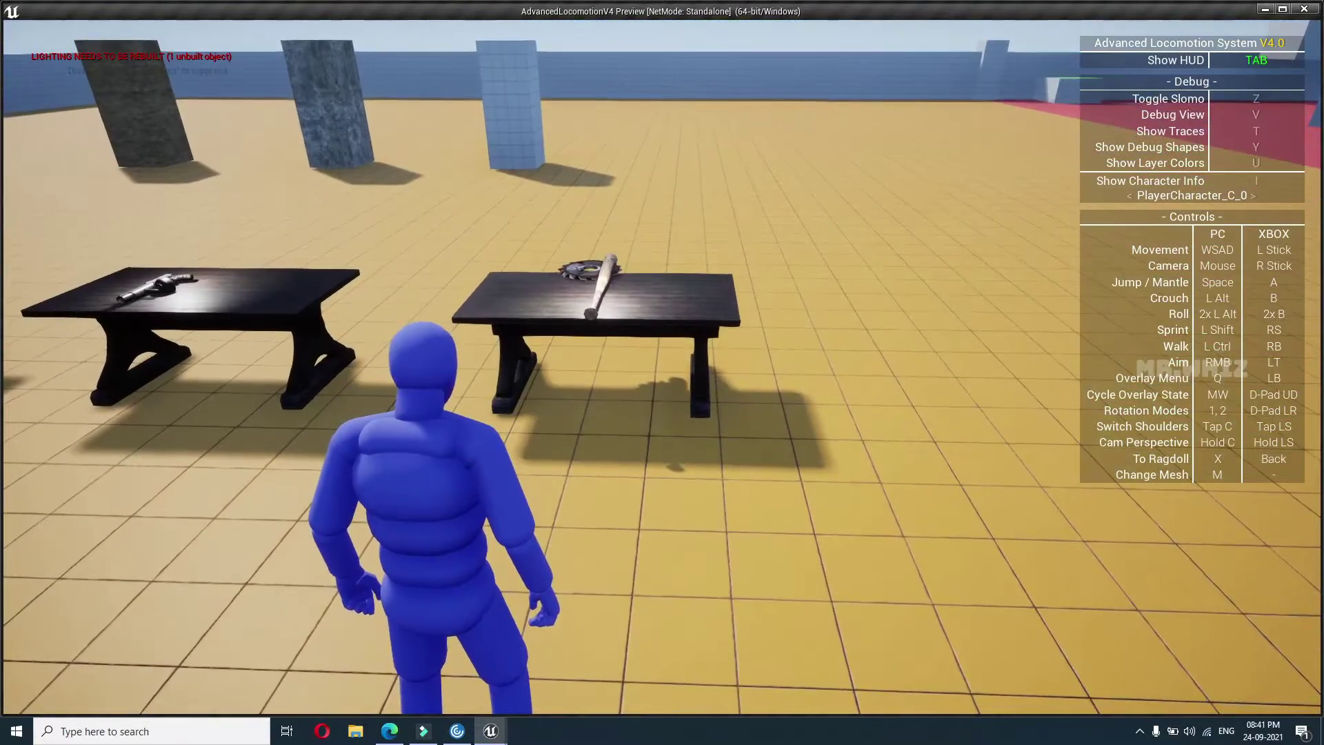
# Pick up the saw-blade bat and two guns, cycle through them with the wheel, then stop
pyautogui.press('w')
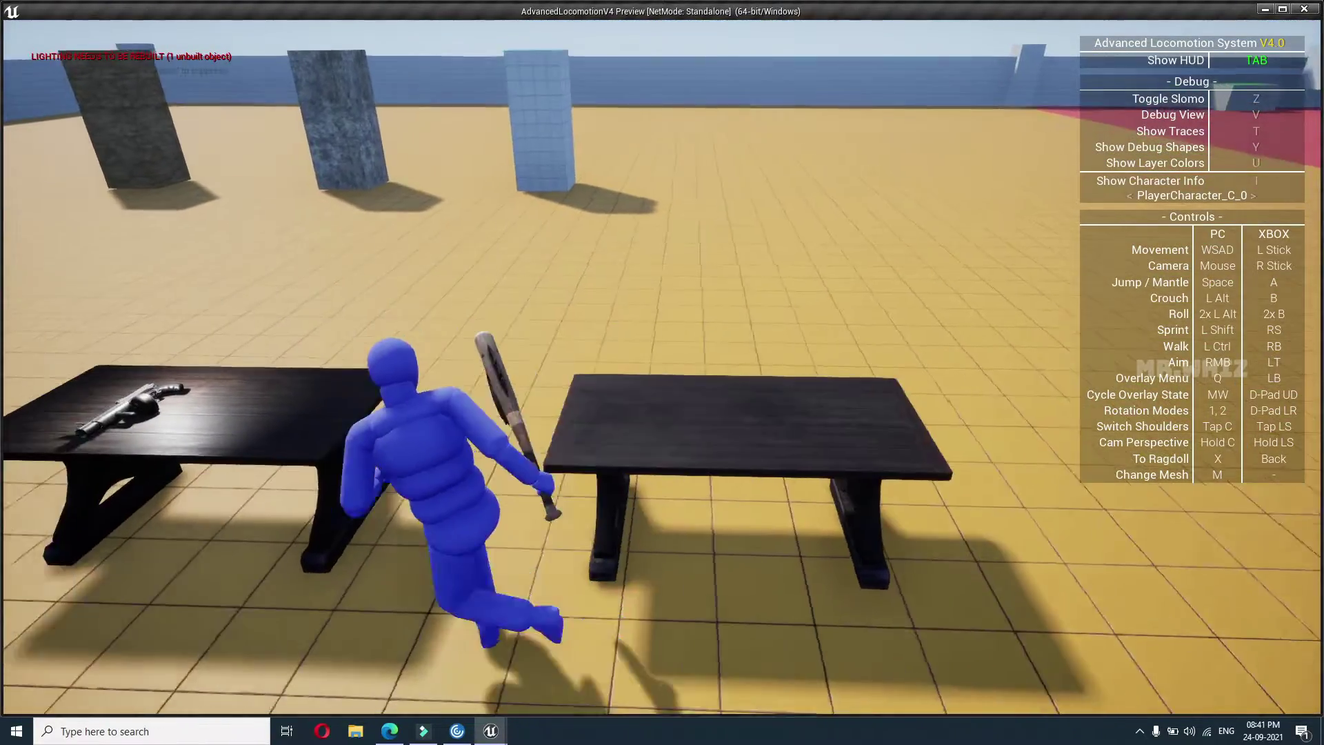
pyautogui.press('Return')
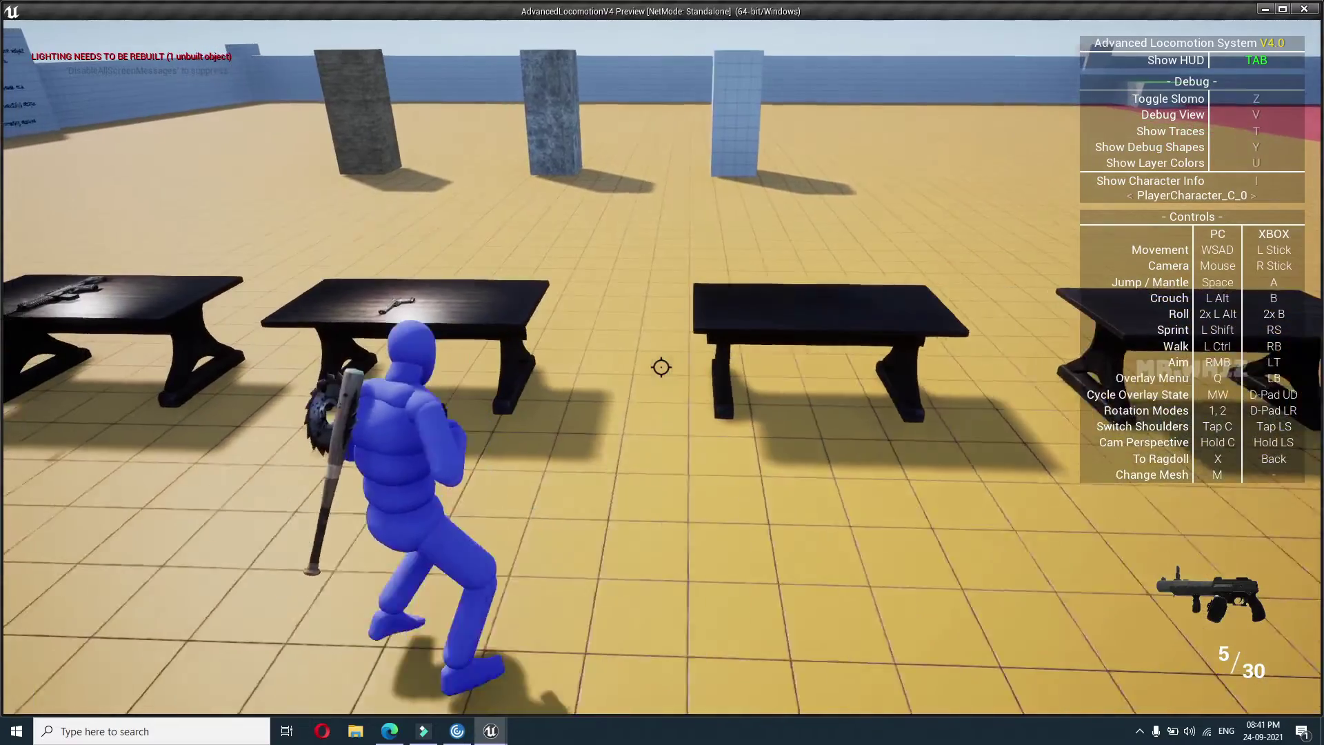
pyautogui.press('Return')
pyautogui.press('s')
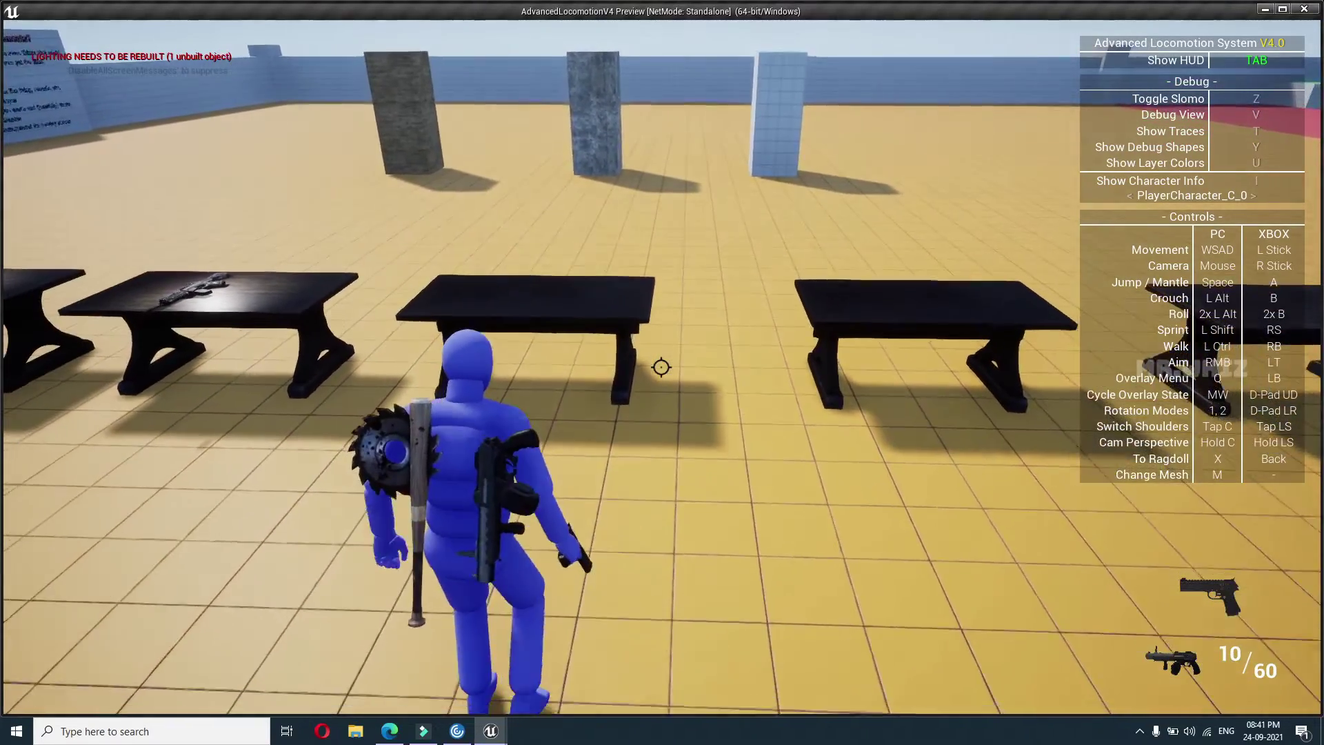
pyautogui.scroll(-1, 661, 367)
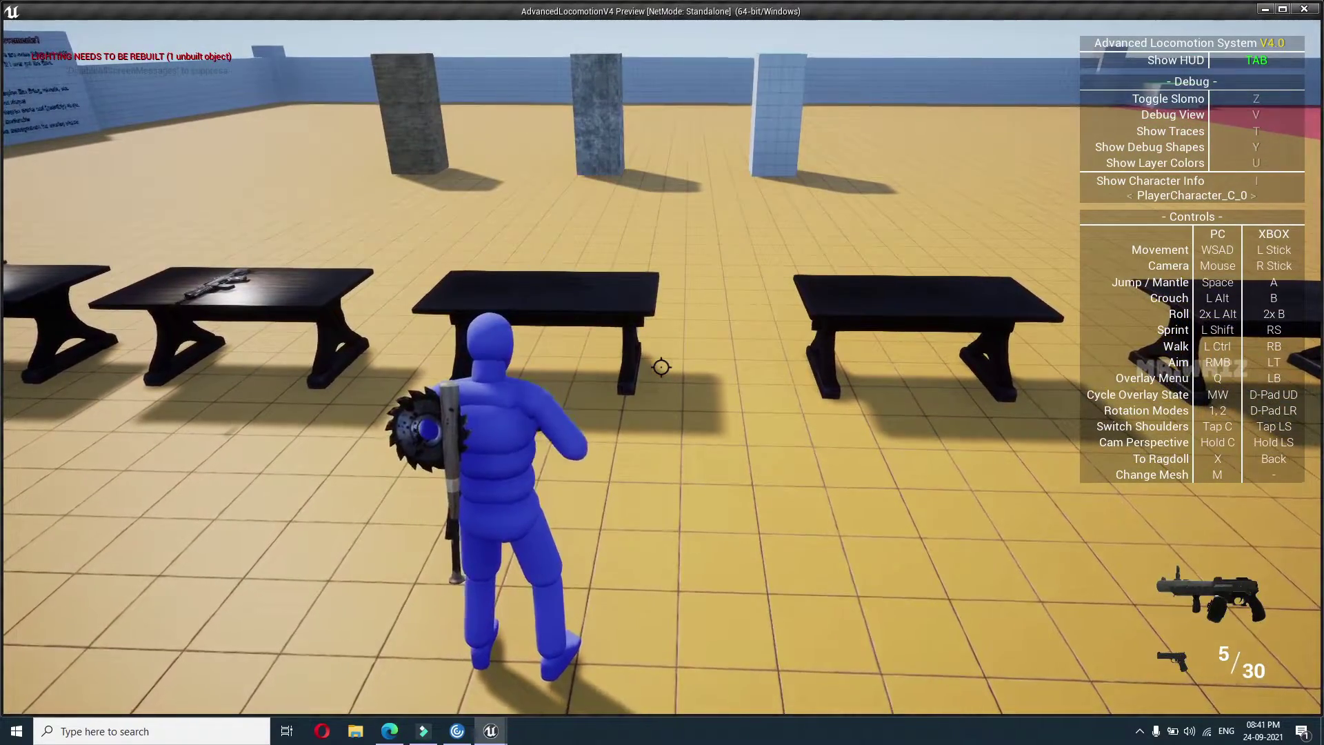
pyautogui.scroll(-1, 660, 367)
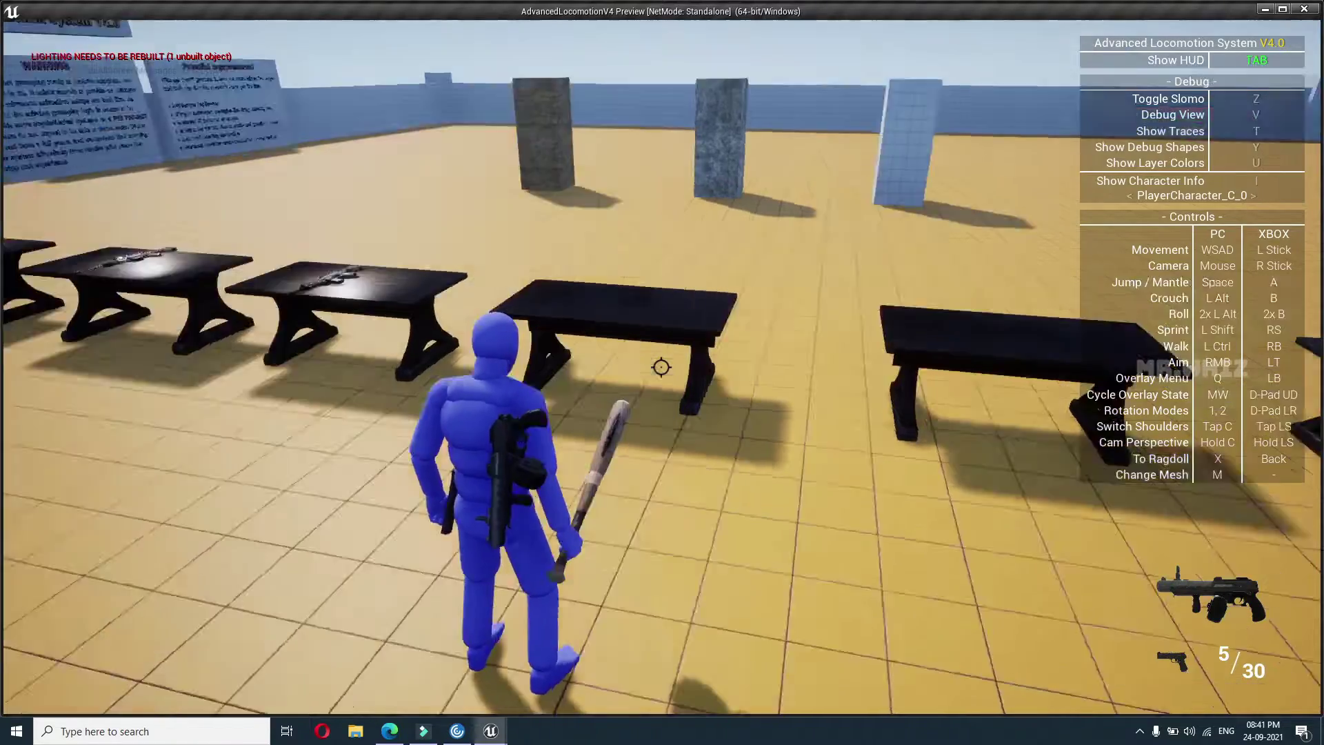
pyautogui.scroll(-1, 660, 367)
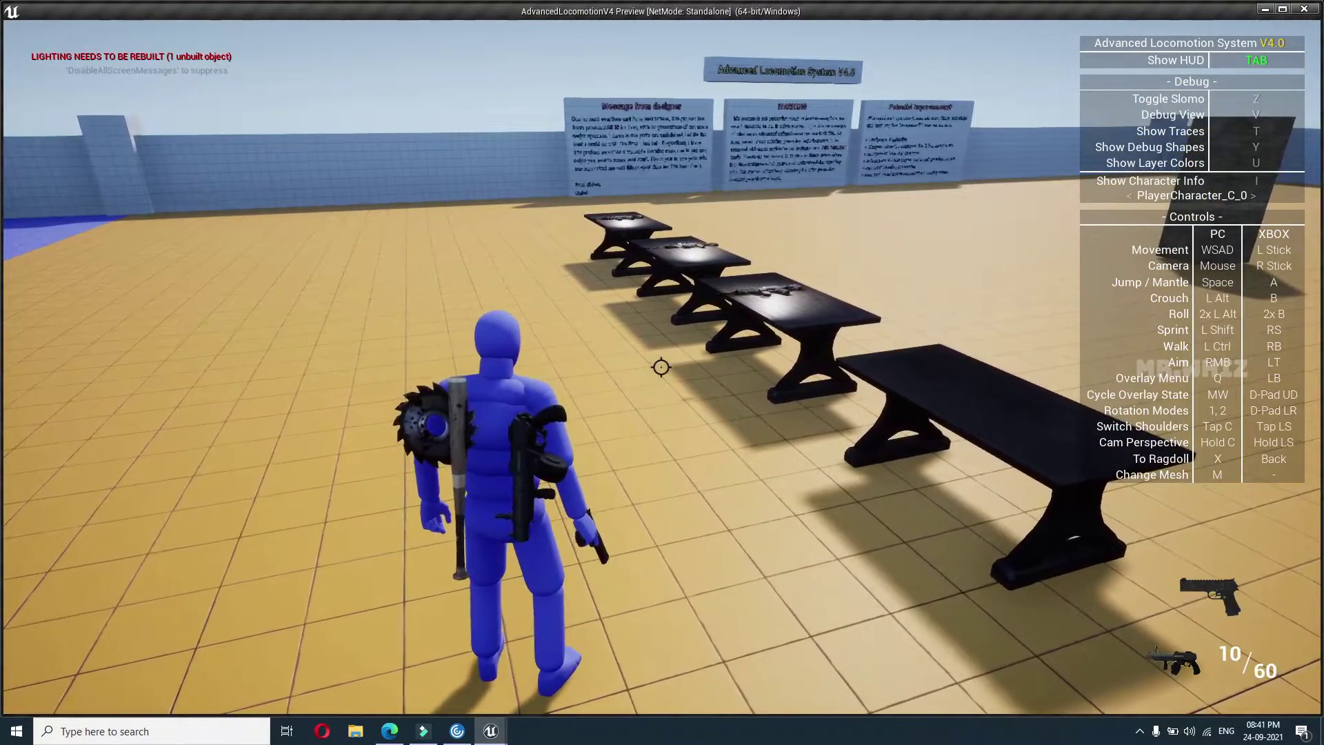
pyautogui.scroll(-1, 661, 367)
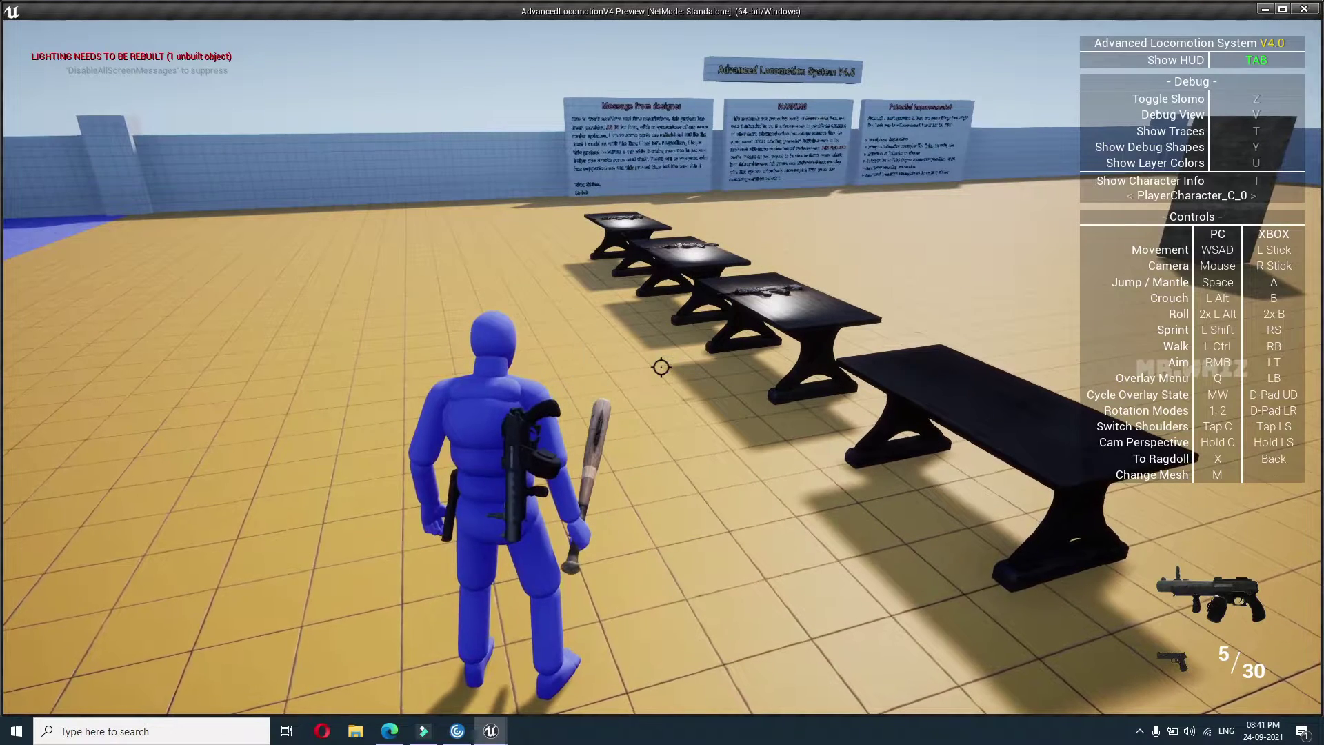
pyautogui.press('Escape')
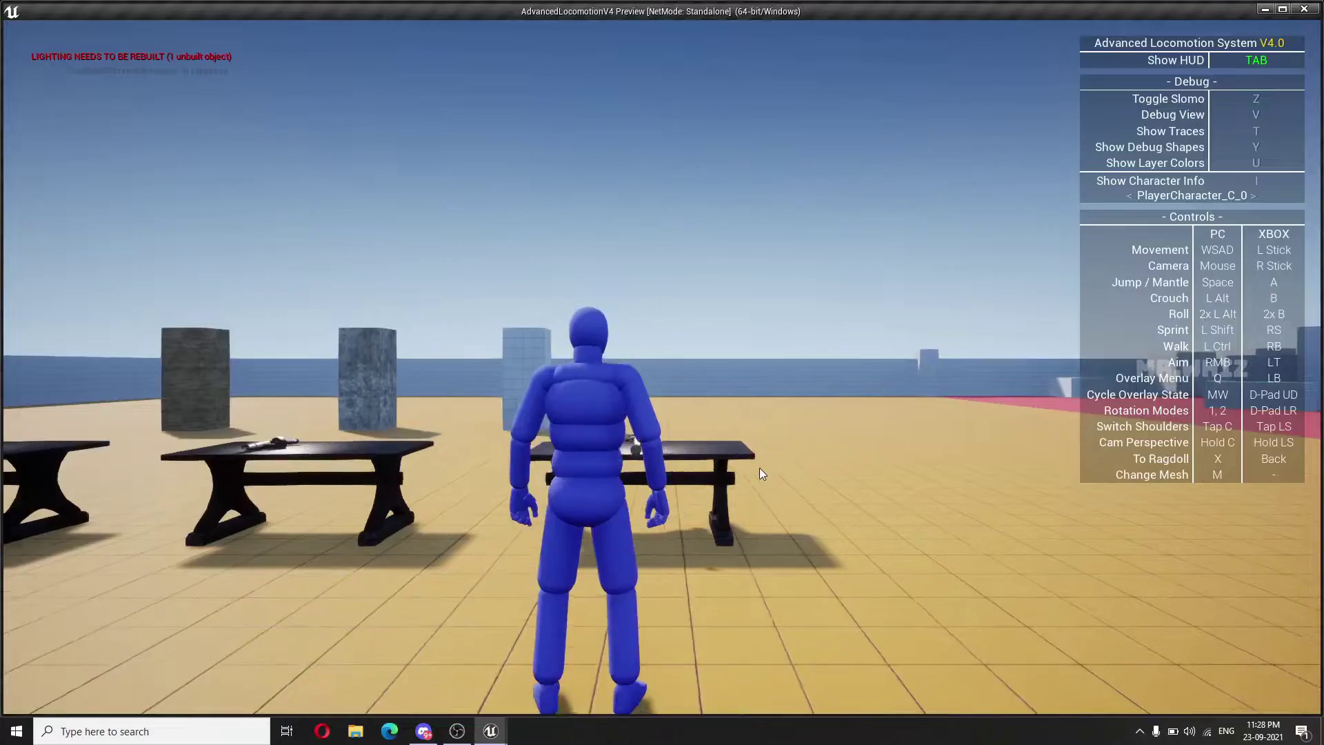
# Walk to the weapon tables, pick up the pistol, roll twice, then end the play test
pyautogui.press('w')
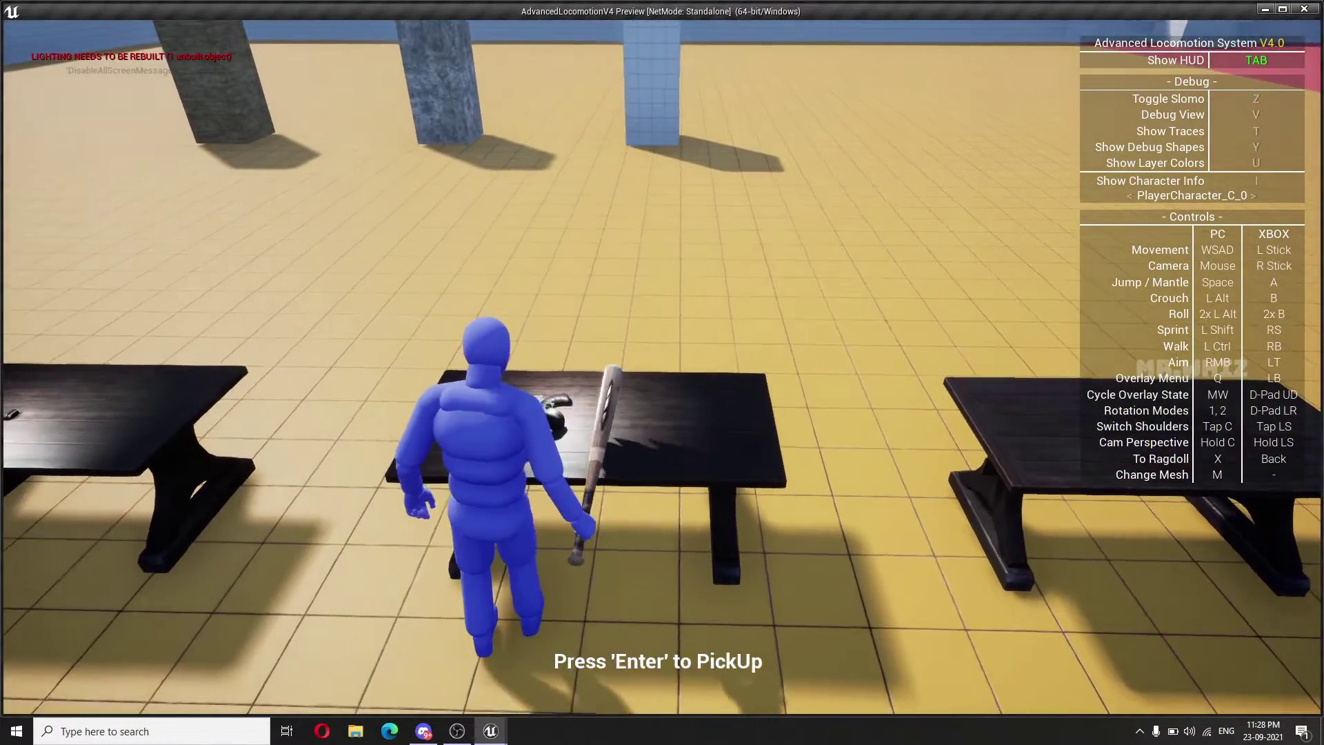
pyautogui.press('w')
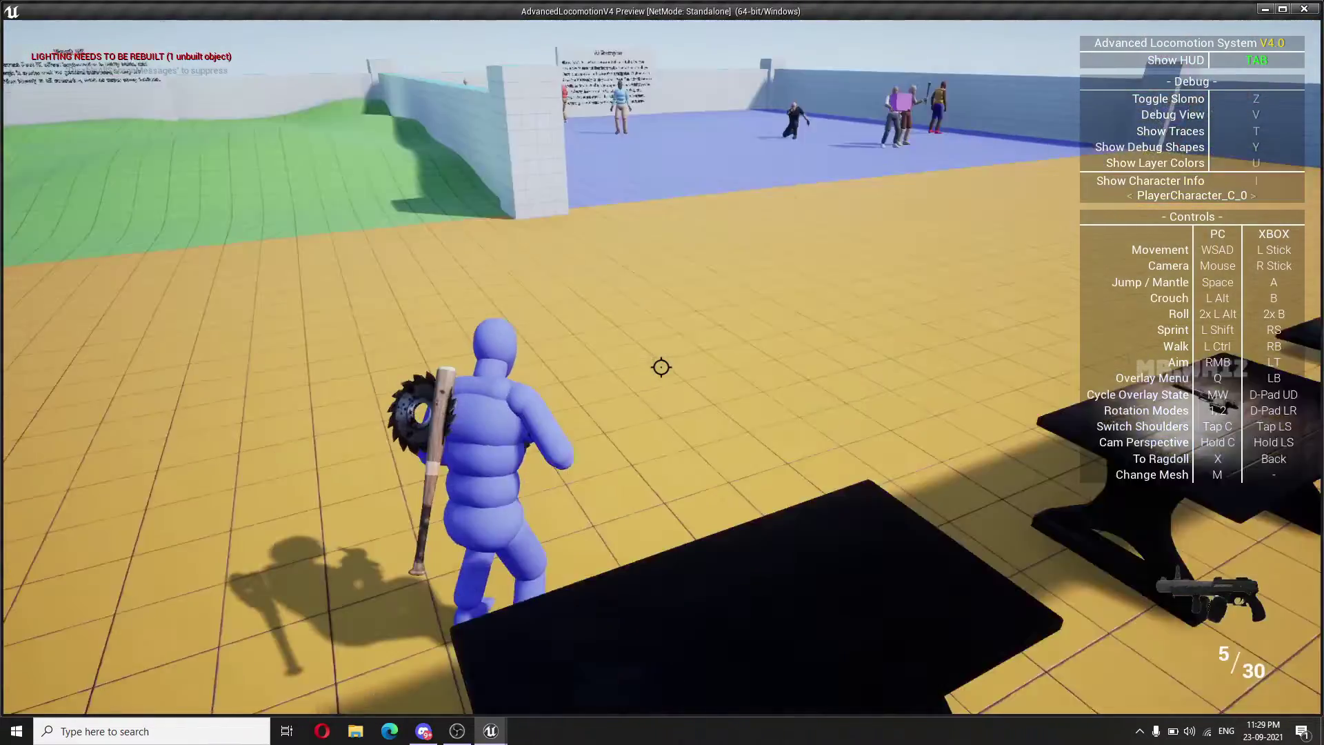
pyautogui.press('Return')
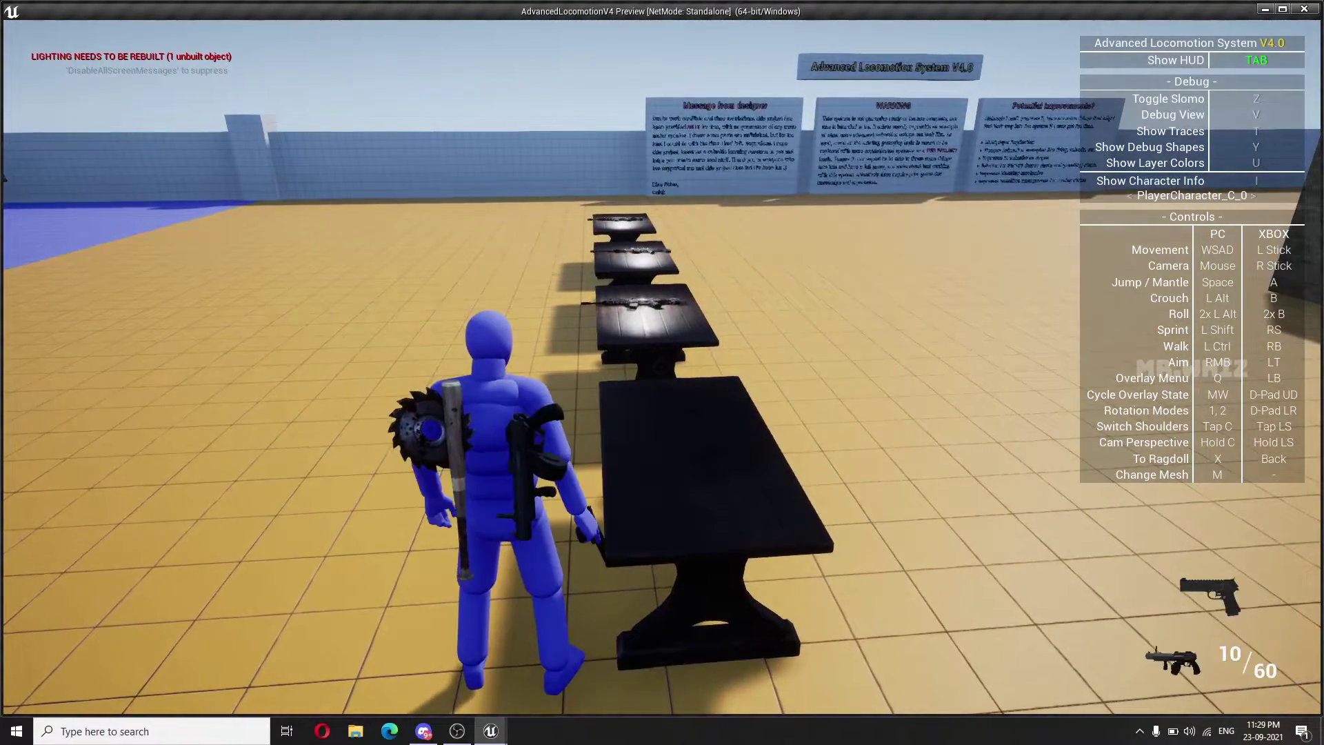
pyautogui.press('w')
pyautogui.press('Alt_L')
pyautogui.press('Alt_L')
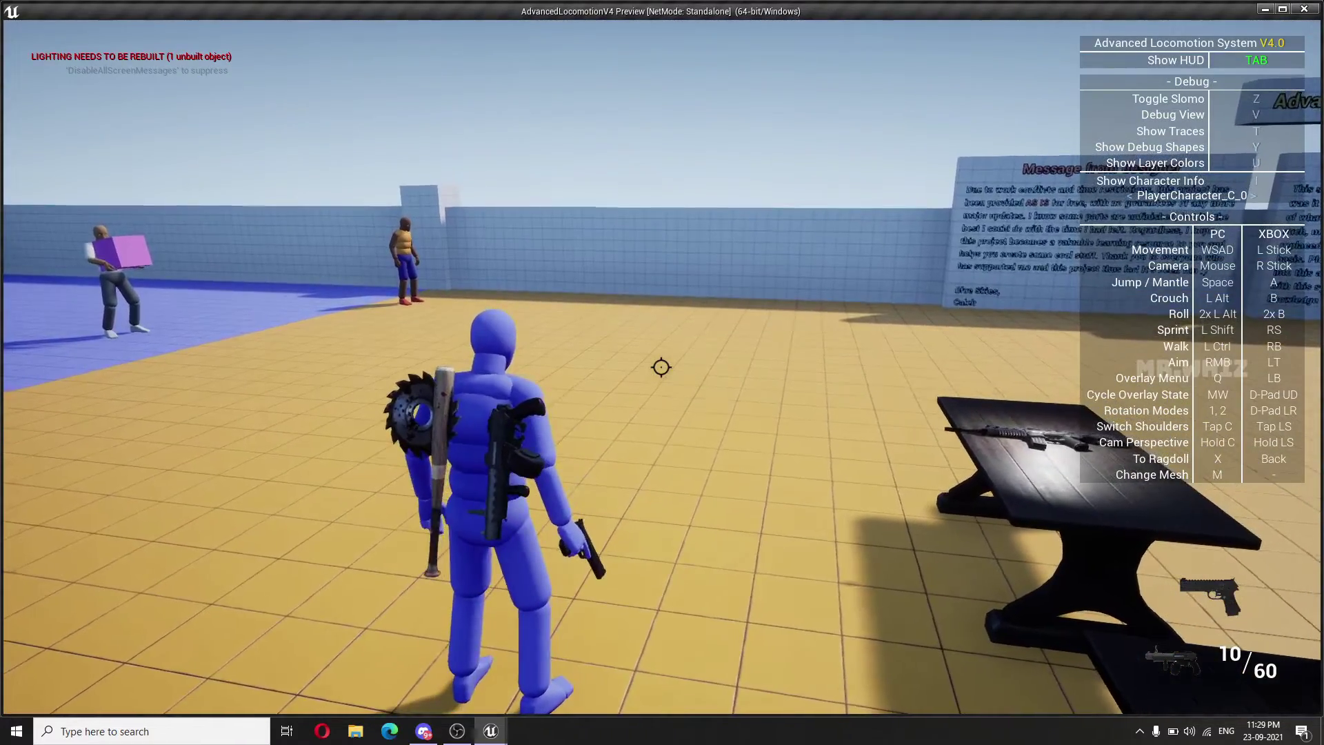
pyautogui.press('w')
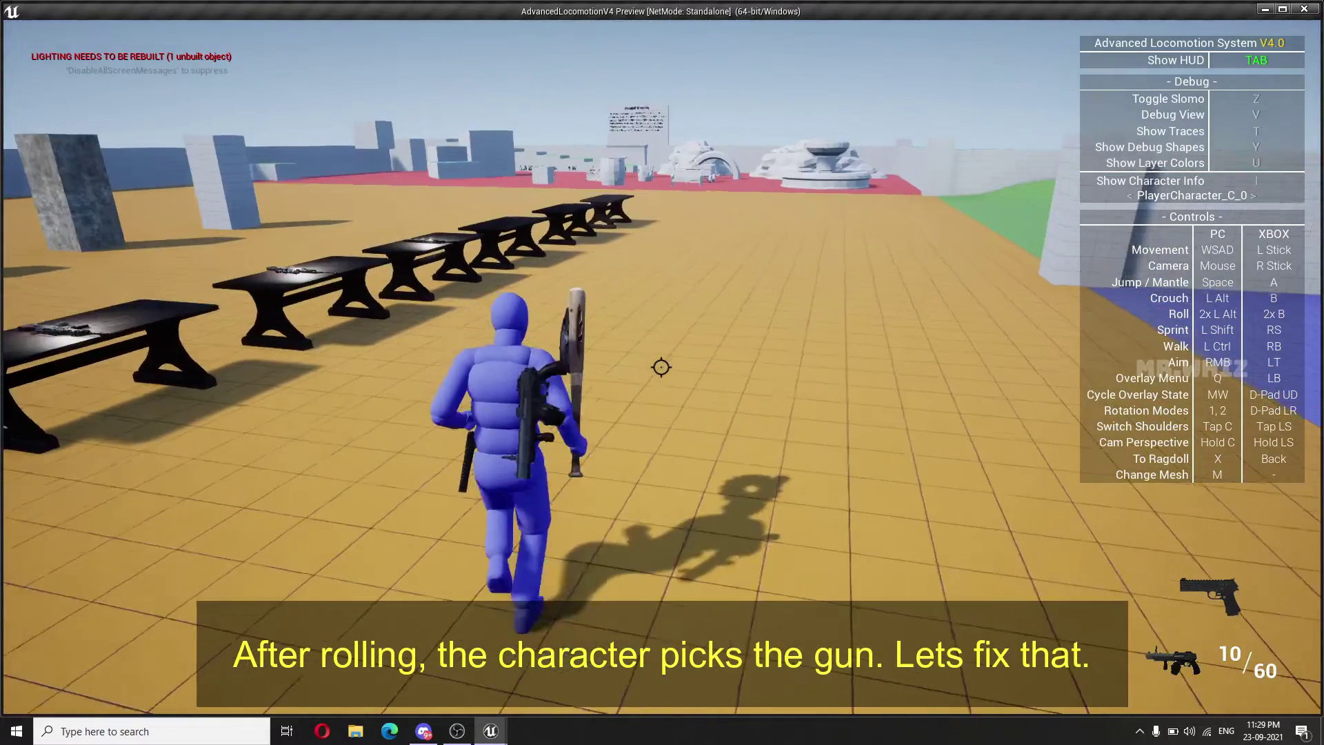
pyautogui.press('Alt_L')
pyautogui.press('Alt_L')
pyautogui.press('w')
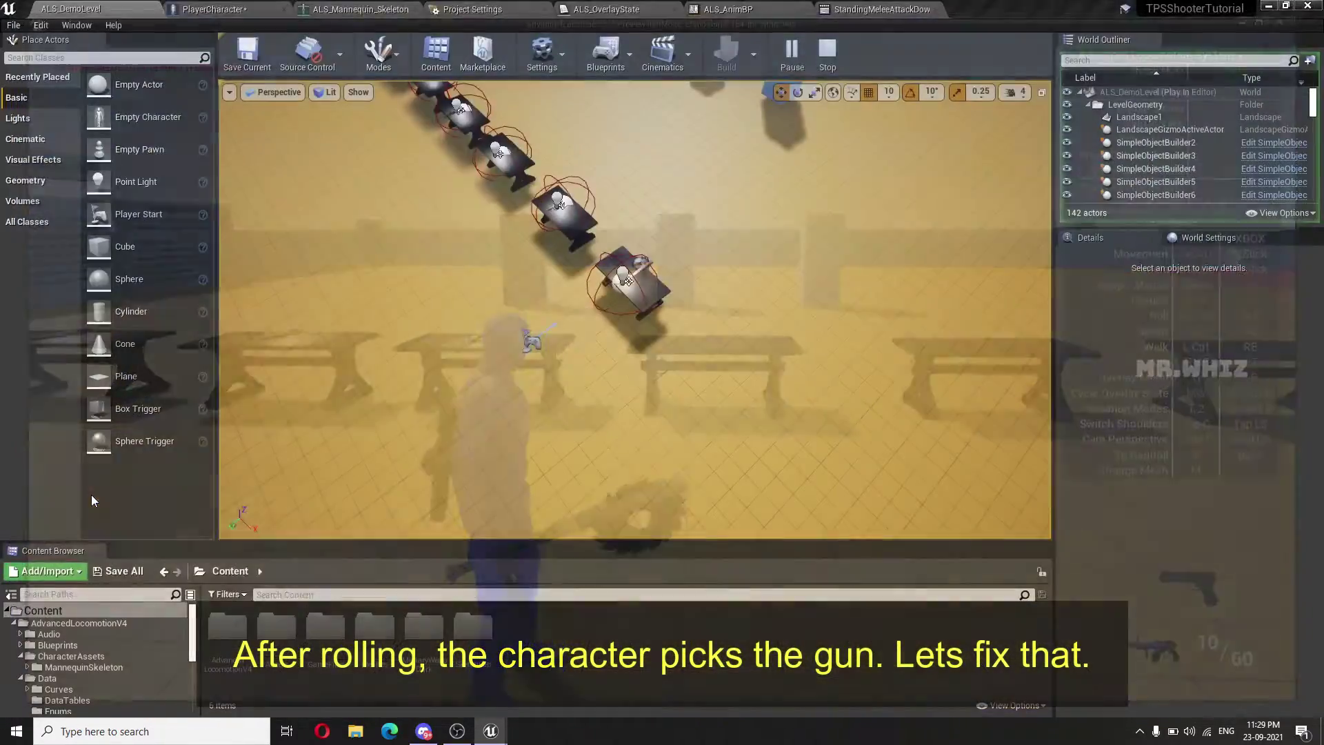
pyautogui.press('Escape')
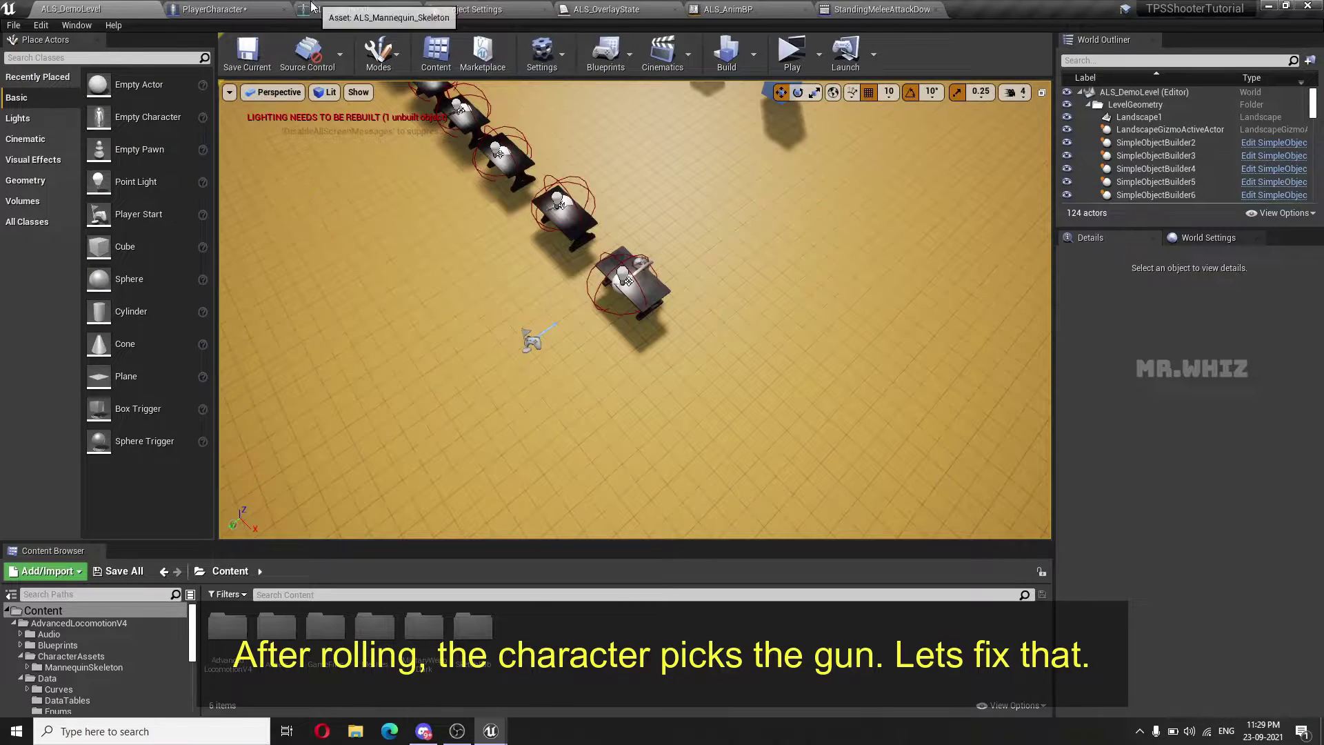
# In PlayerCharacter, make room and add a new Branch off the existing Branch's False output
pyautogui.click(246, 10)
pyautogui.scroll(3, 449, 385)
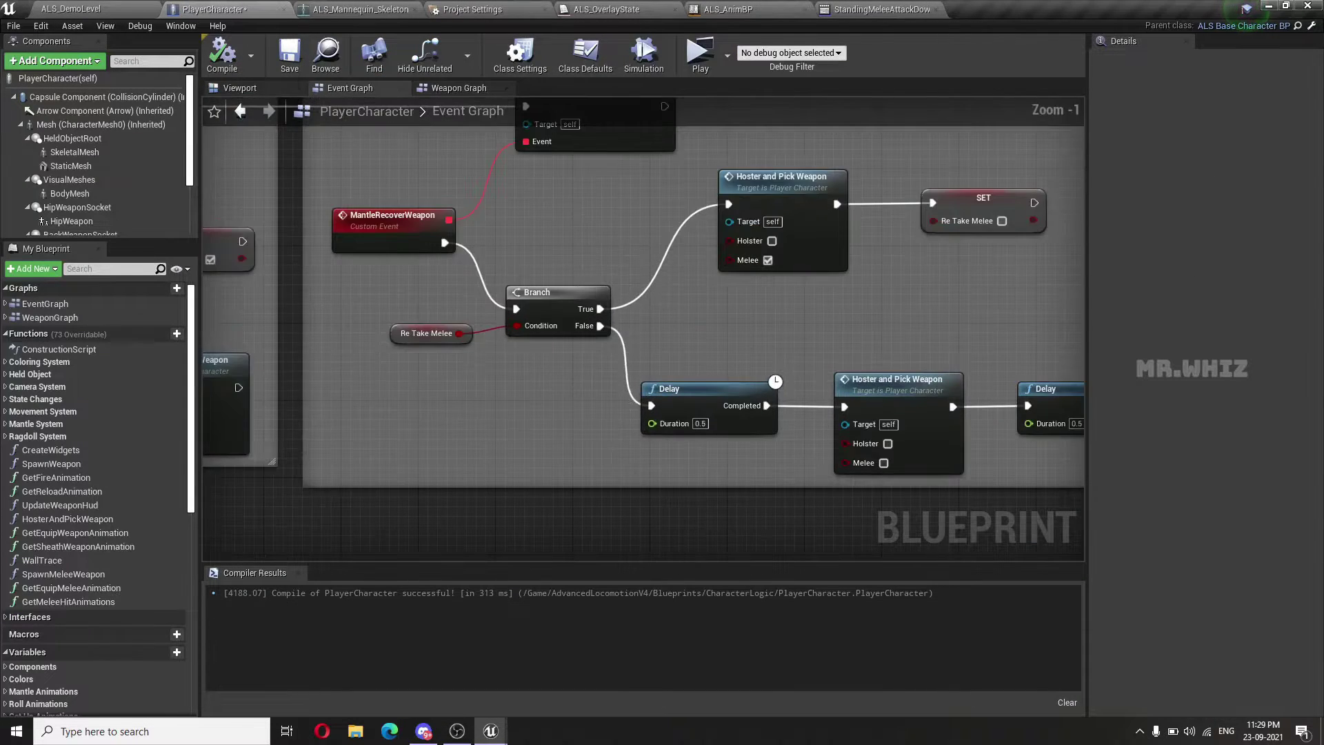
pyautogui.scroll(2, 448, 385)
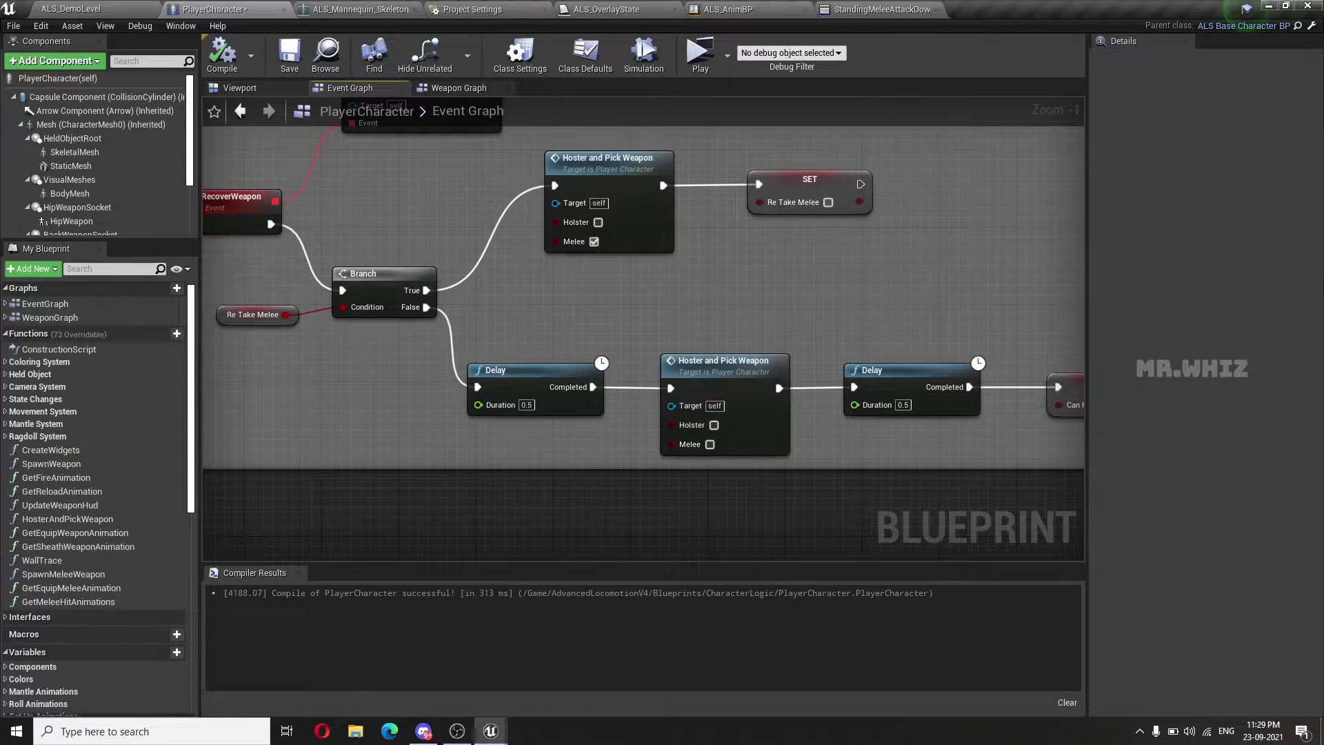
pyautogui.moveTo(602, 316); pyautogui.dragTo(524, 310, button='right')
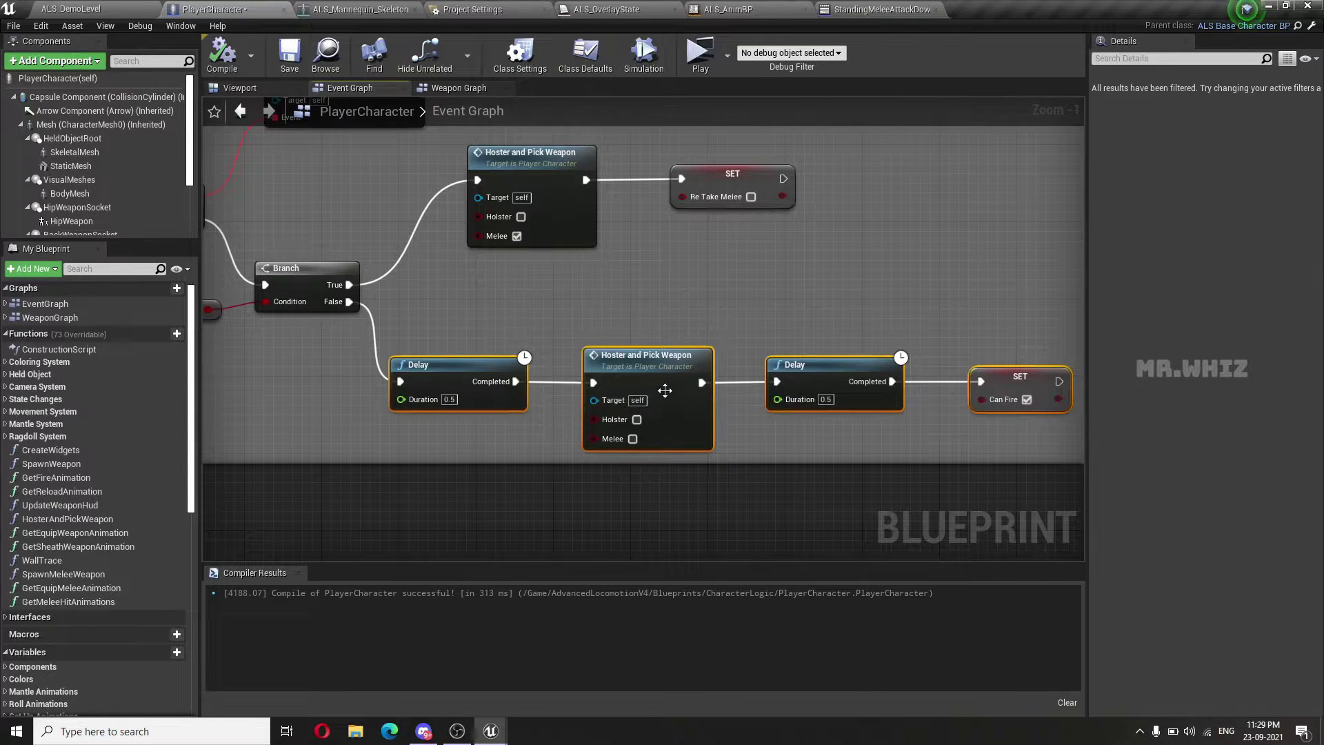
pyautogui.moveTo(587, 372); pyautogui.dragTo(790, 372)
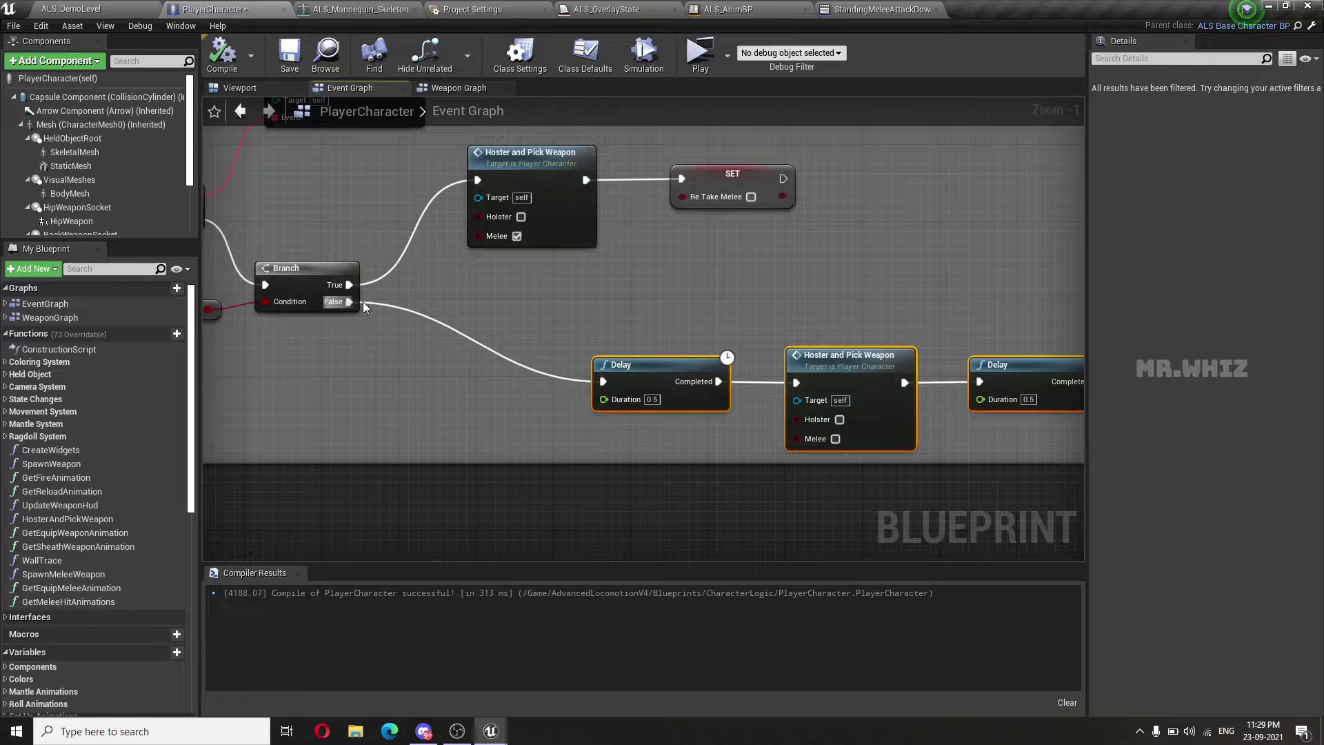
pyautogui.moveTo(416, 357); pyautogui.dragTo(417, 357)
pyautogui.write('branch')
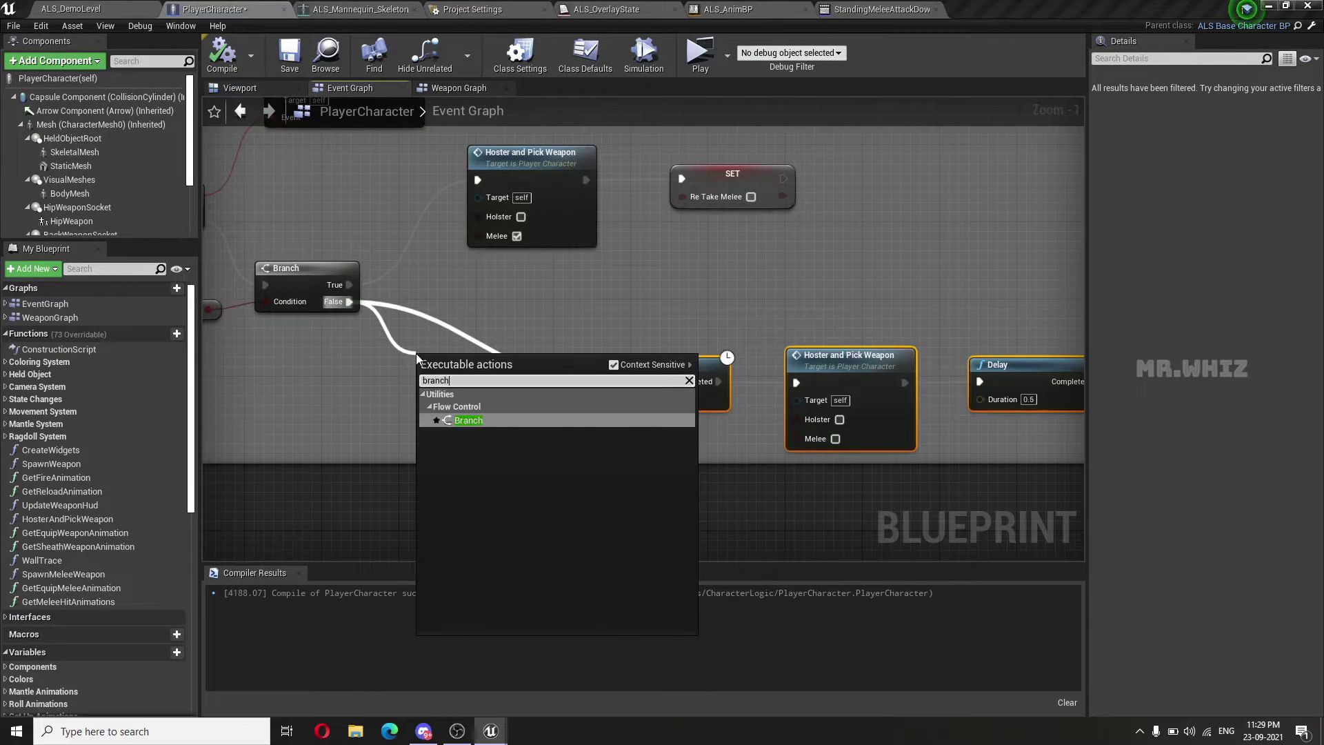
pyautogui.press('Return')
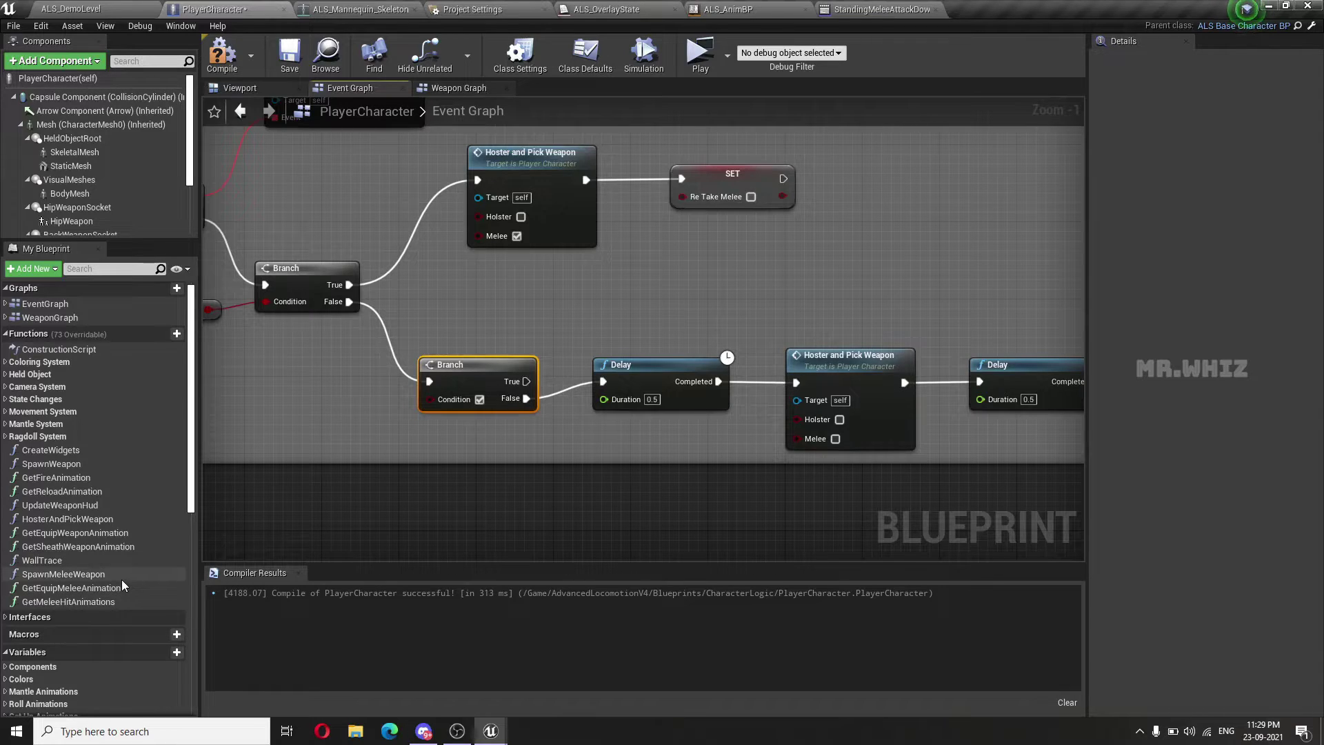
# Connect MeleeEquipped to the new Branch's Condition input
pyautogui.scroll(-3, 123, 585)
pyautogui.scroll(-3, 123, 585)
pyautogui.scroll(-3, 103, 603)
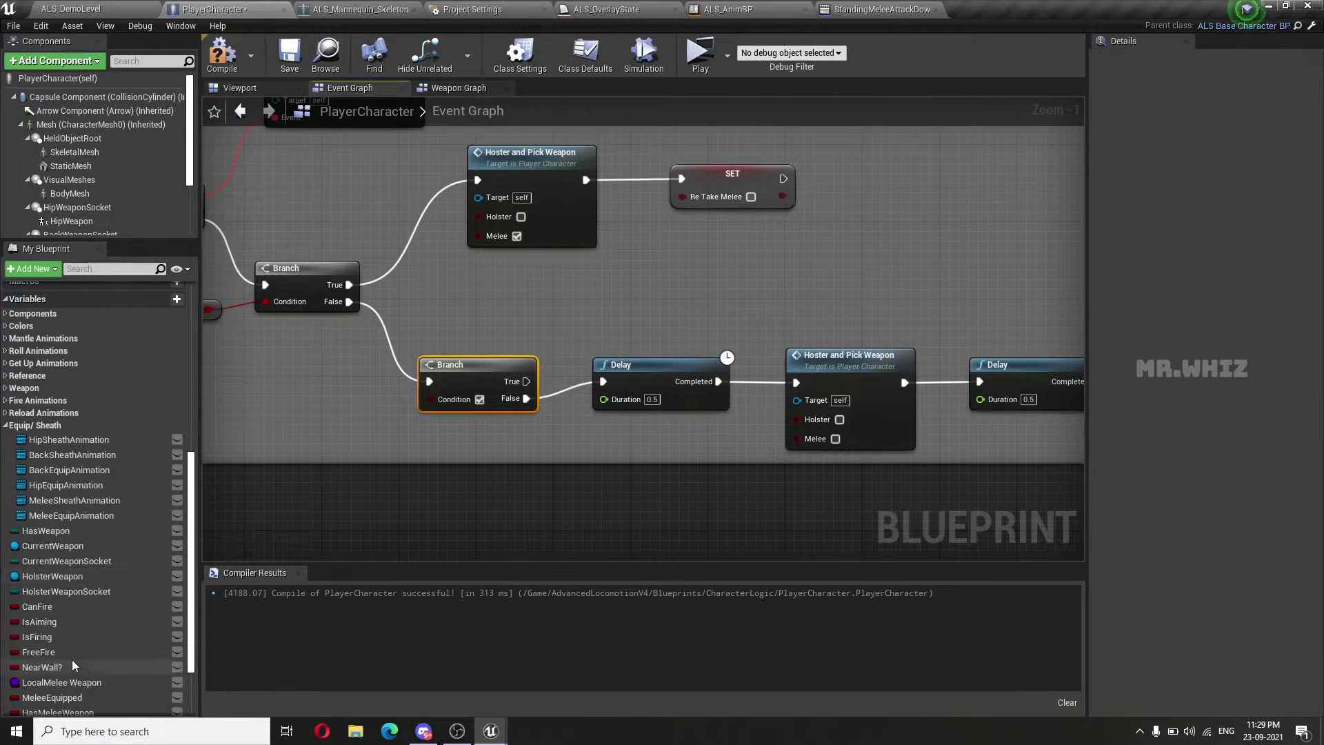
pyautogui.scroll(-3, 76, 660)
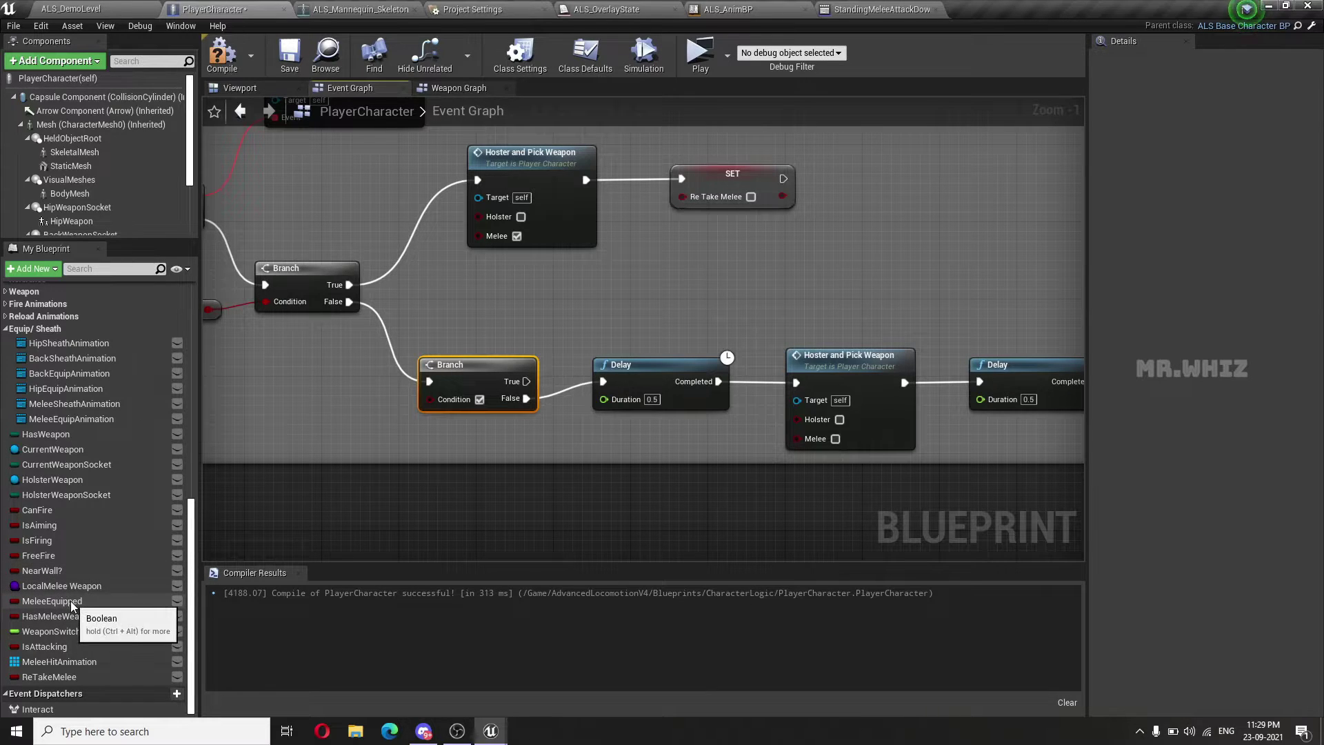
pyautogui.moveTo(71, 605)
pyautogui.mouseDown()
pyautogui.moveTo(405, 399)
pyautogui.moveTo(359, 412)
pyautogui.mouseUp()
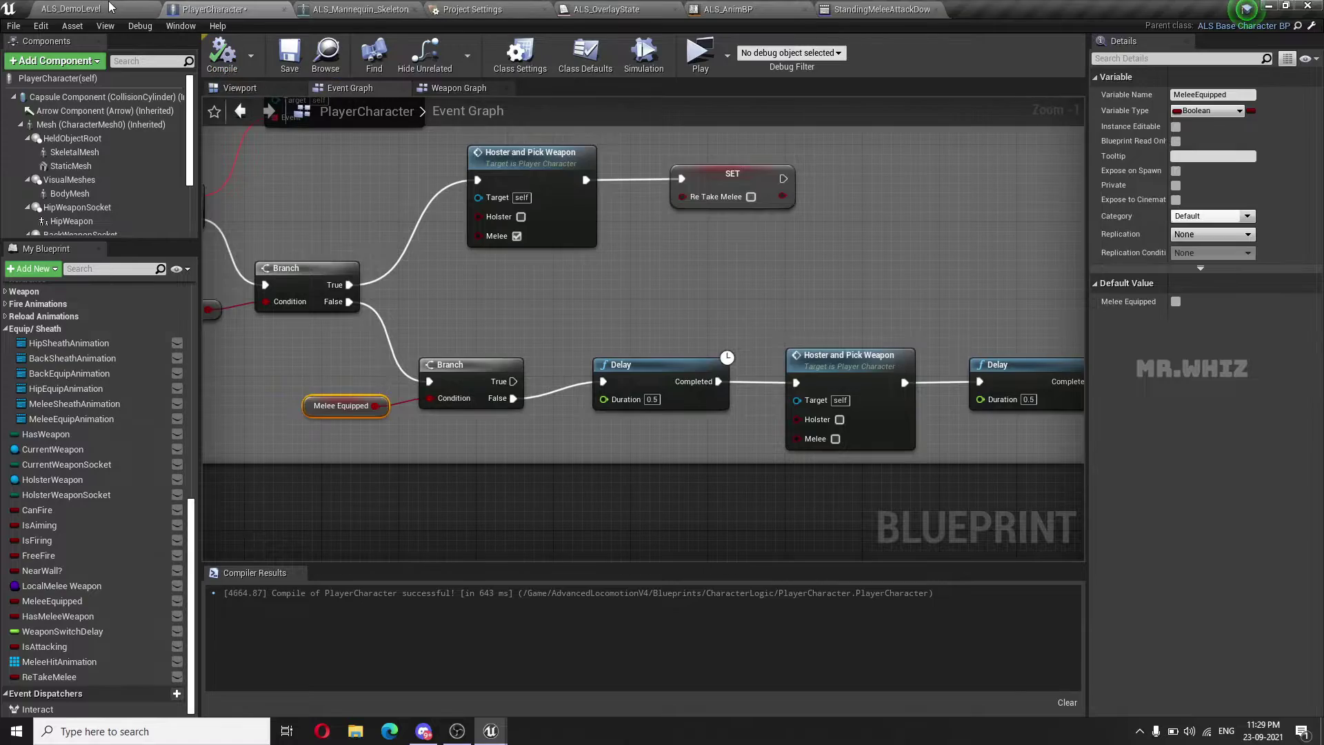
pyautogui.click(108, 9)
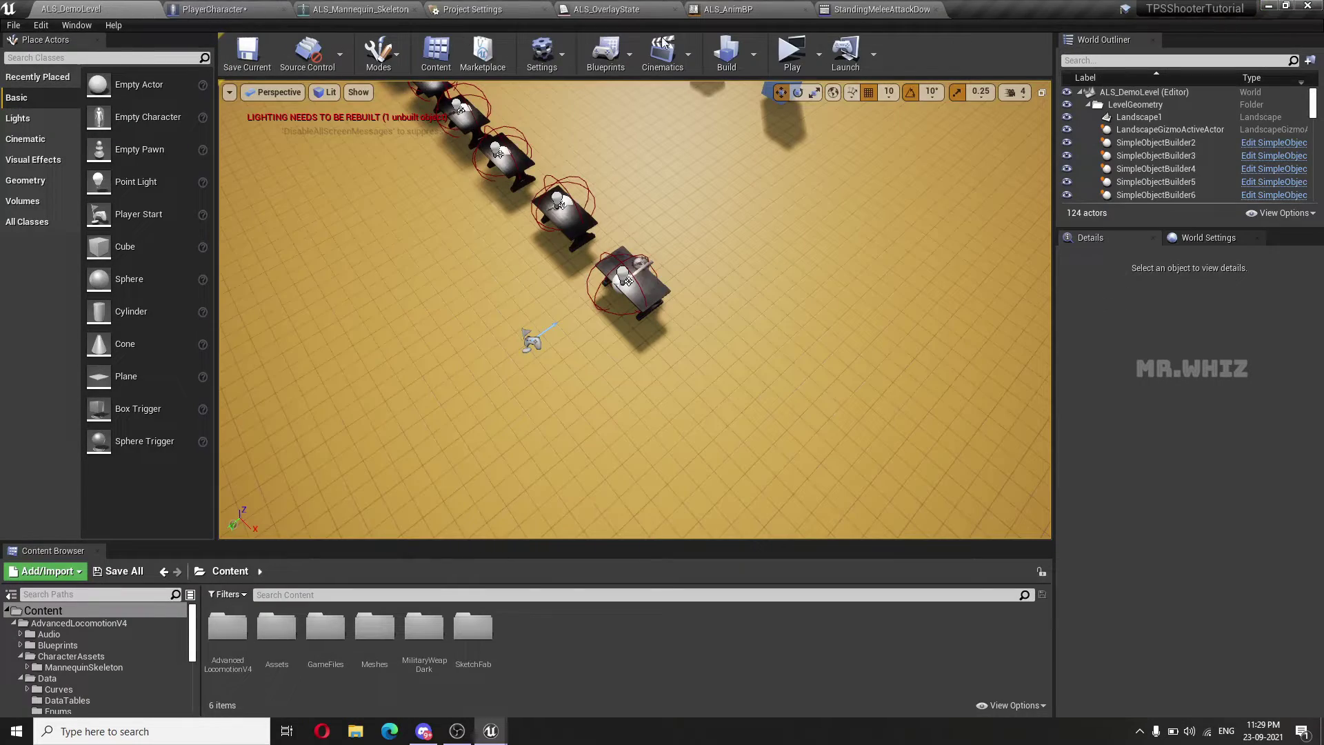
# Start a play session and pick up the baseball bat, the gun and the rifle from the tables
pyautogui.click(800, 59)
pyautogui.press('w')
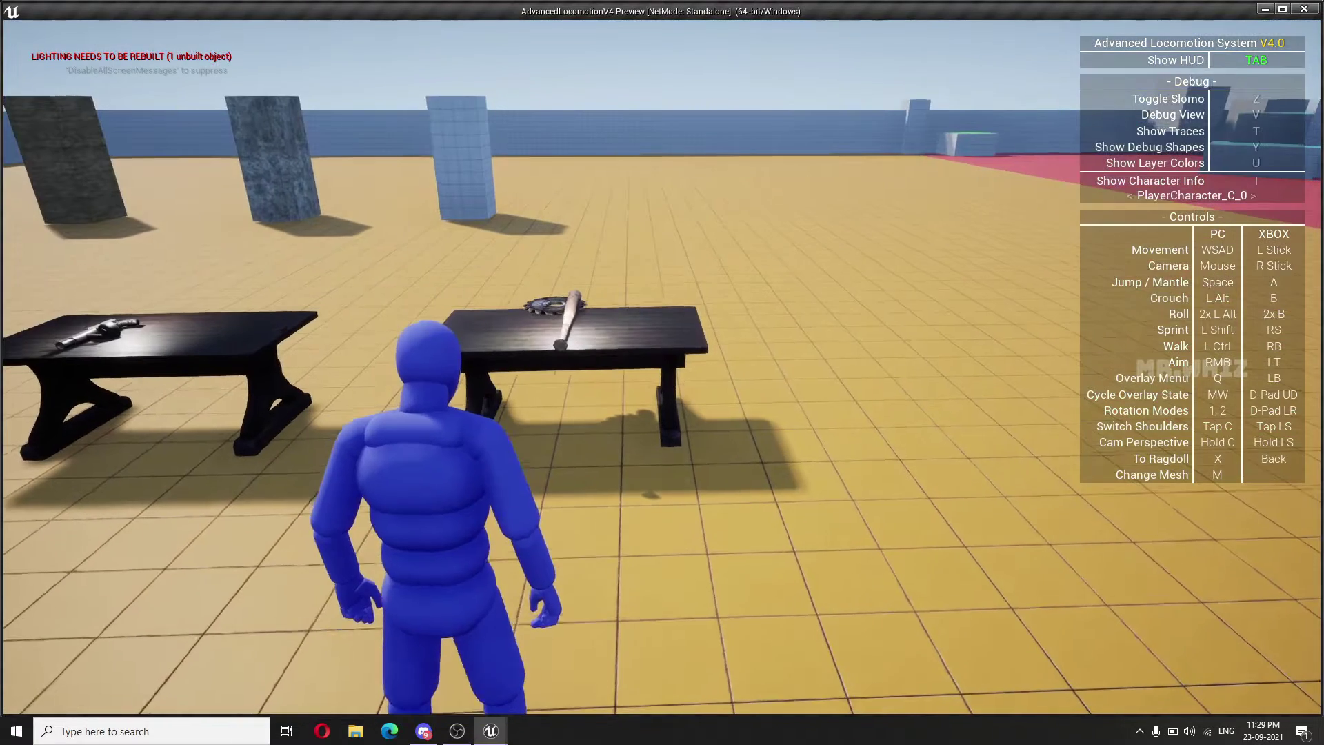
pyautogui.press('Return')
pyautogui.press('a')
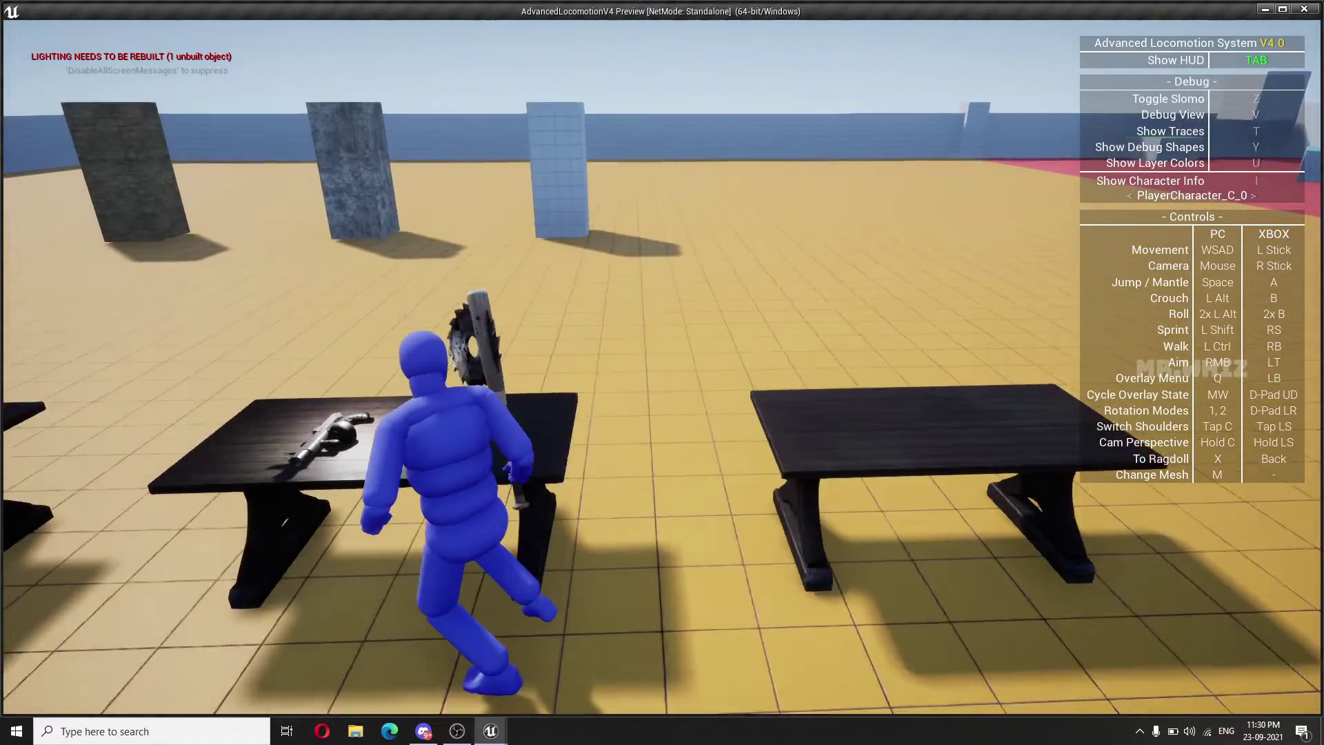
pyautogui.press('Return')
pyautogui.press('w')
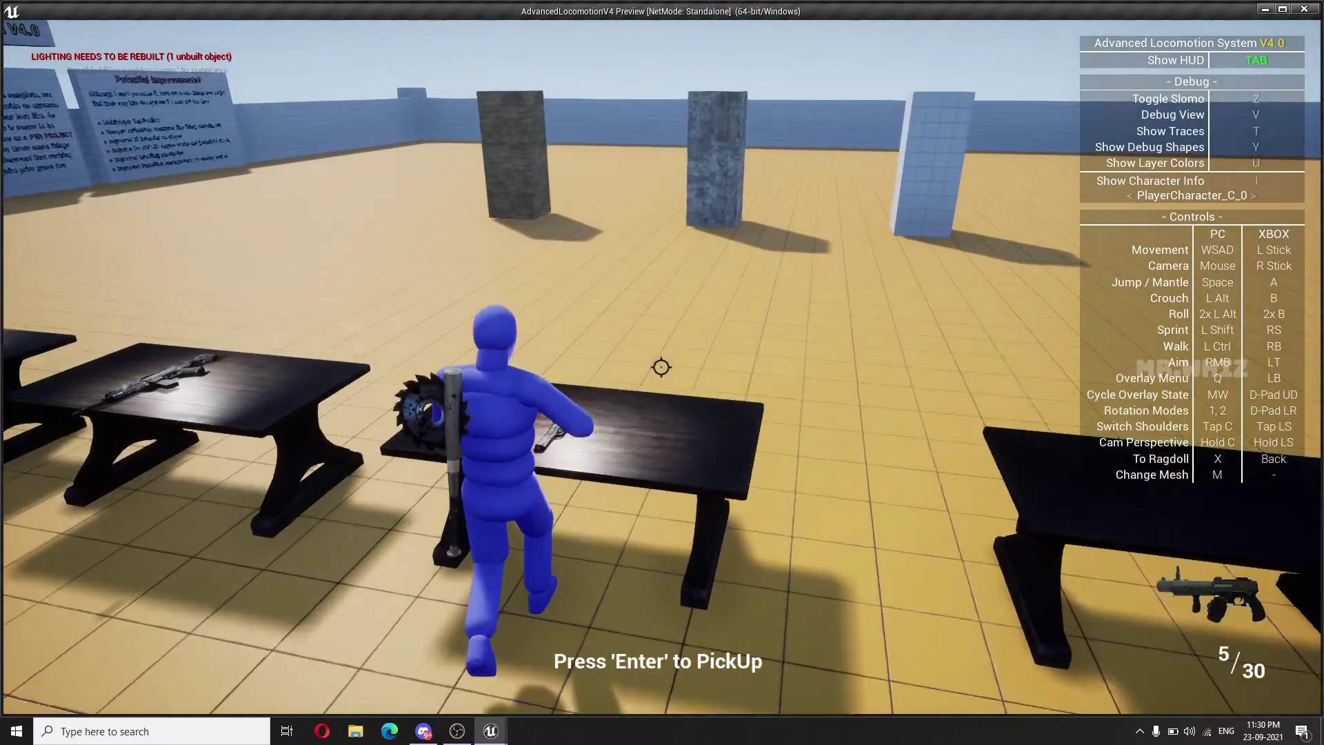
pyautogui.press('Return')
# Roll and crouch repeatedly to confirm the character keeps holding the bat afterwards
pyautogui.press('w')
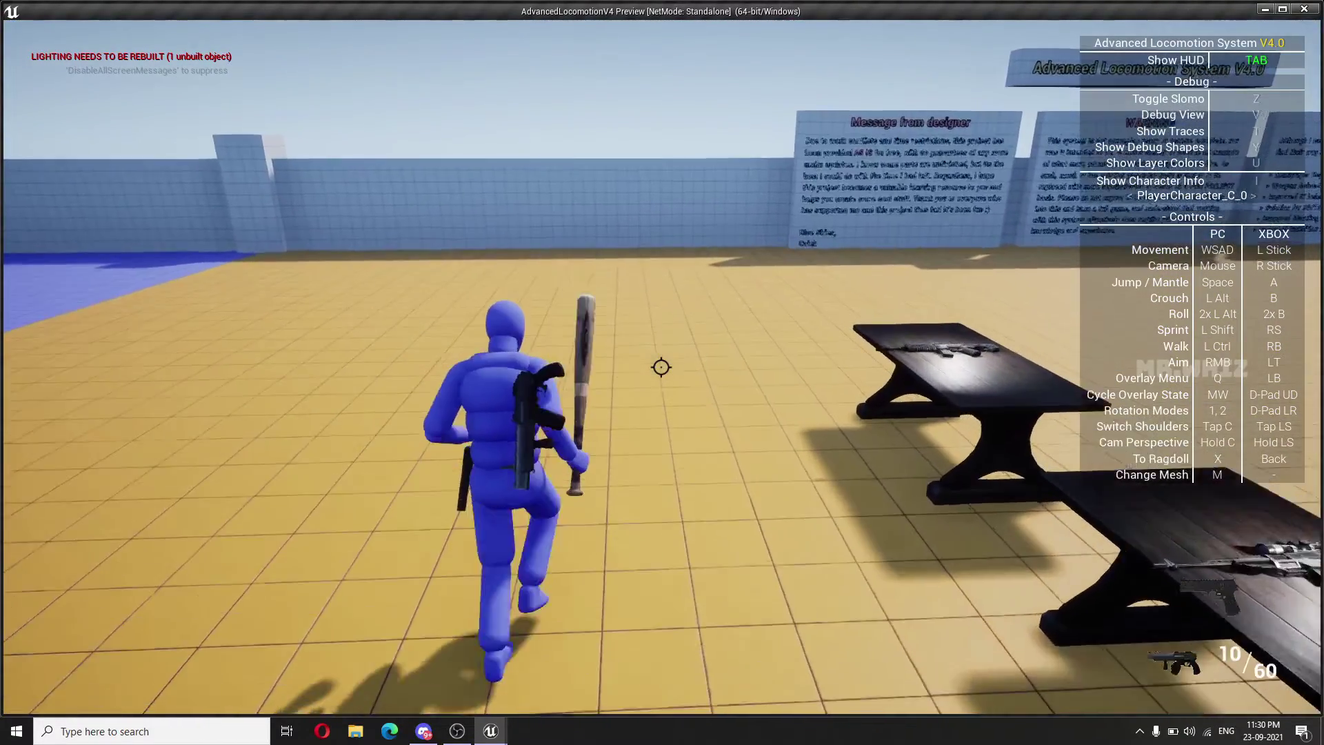
pyautogui.press('alt')
pyautogui.press('alt')
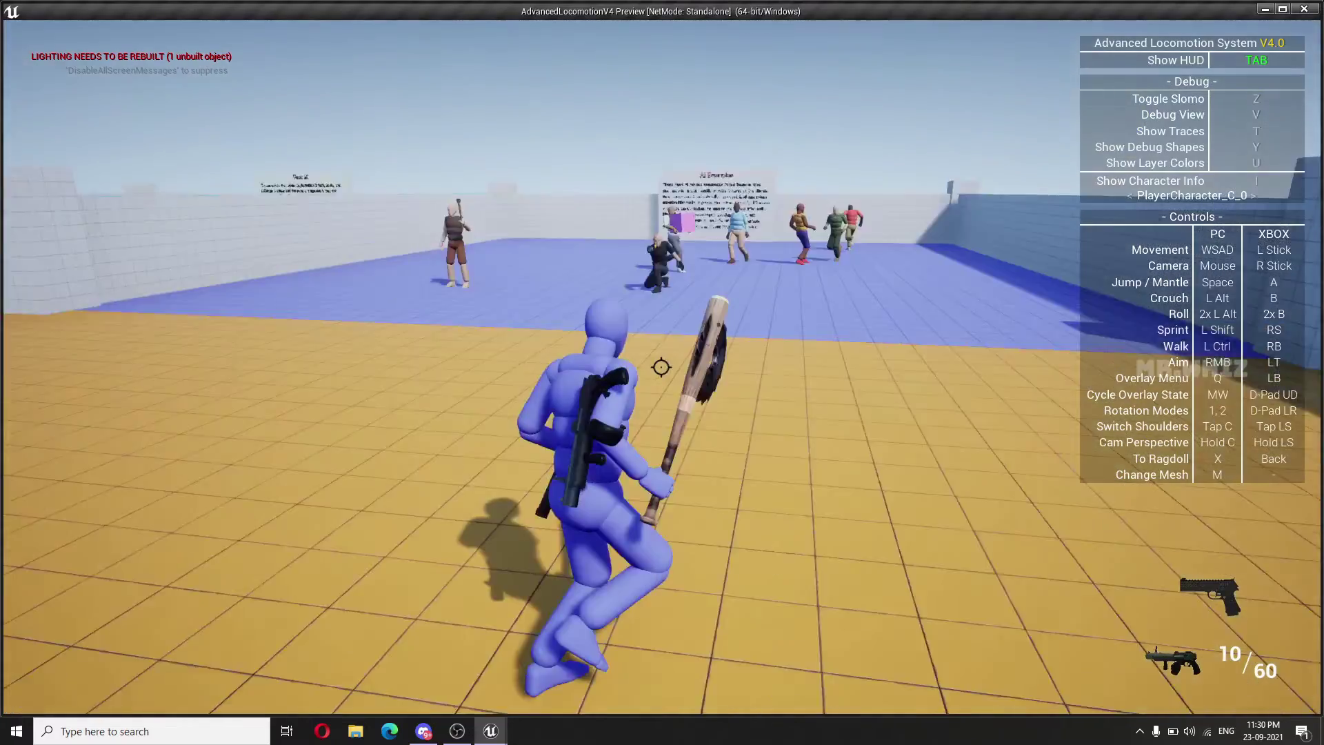
pyautogui.press('alt')
pyautogui.press('alt')
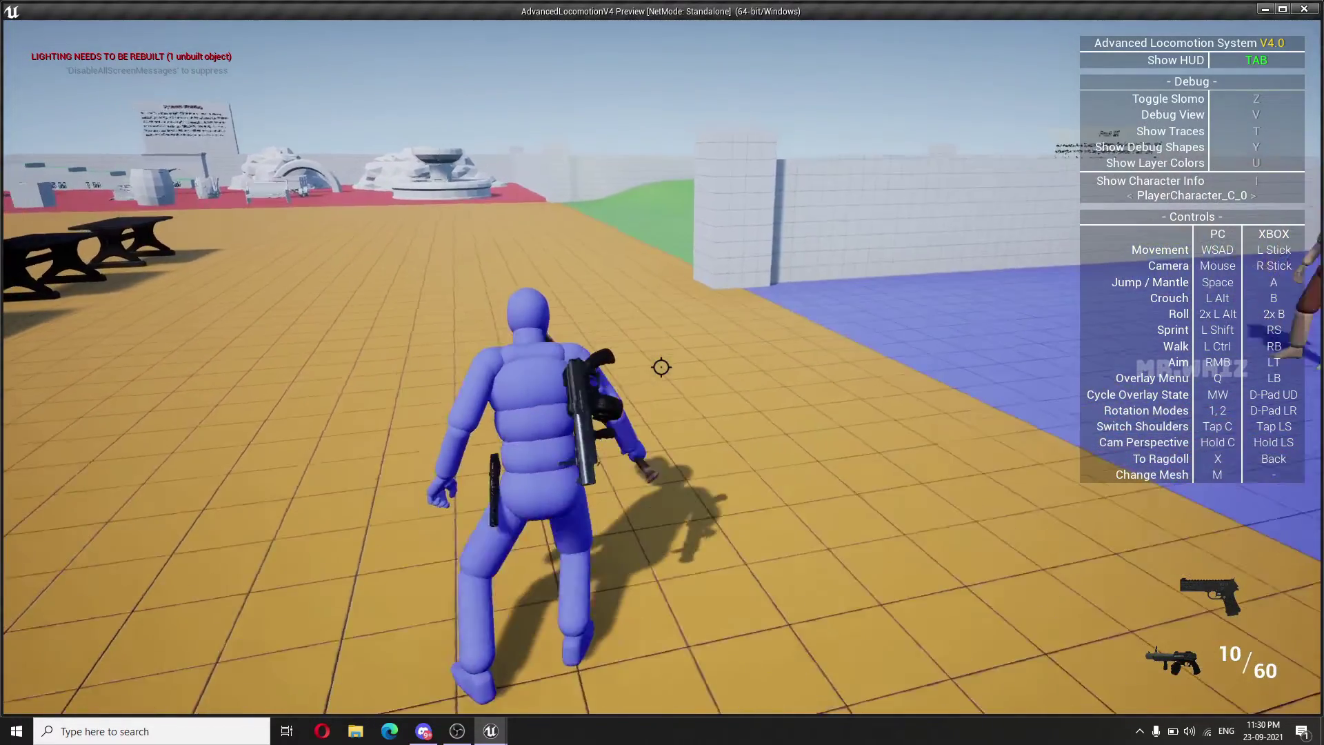
pyautogui.press('alt')
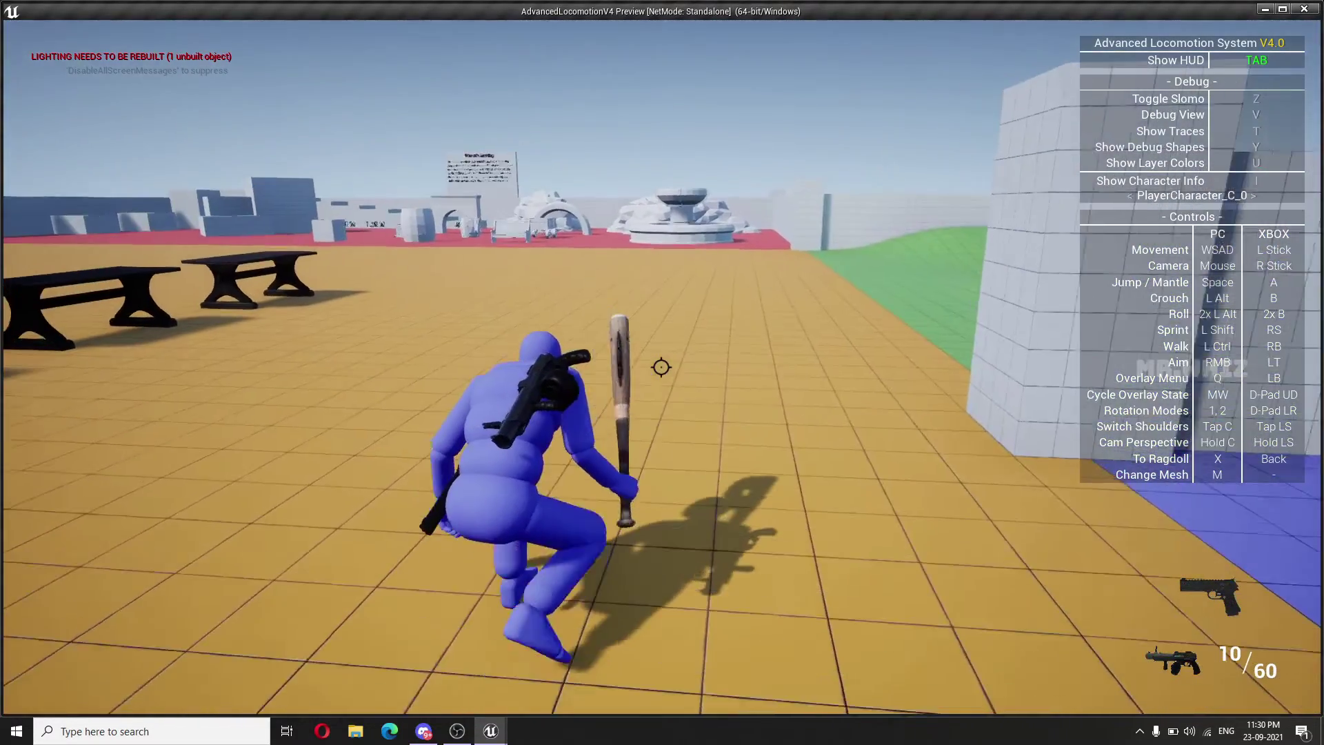
pyautogui.press('alt')
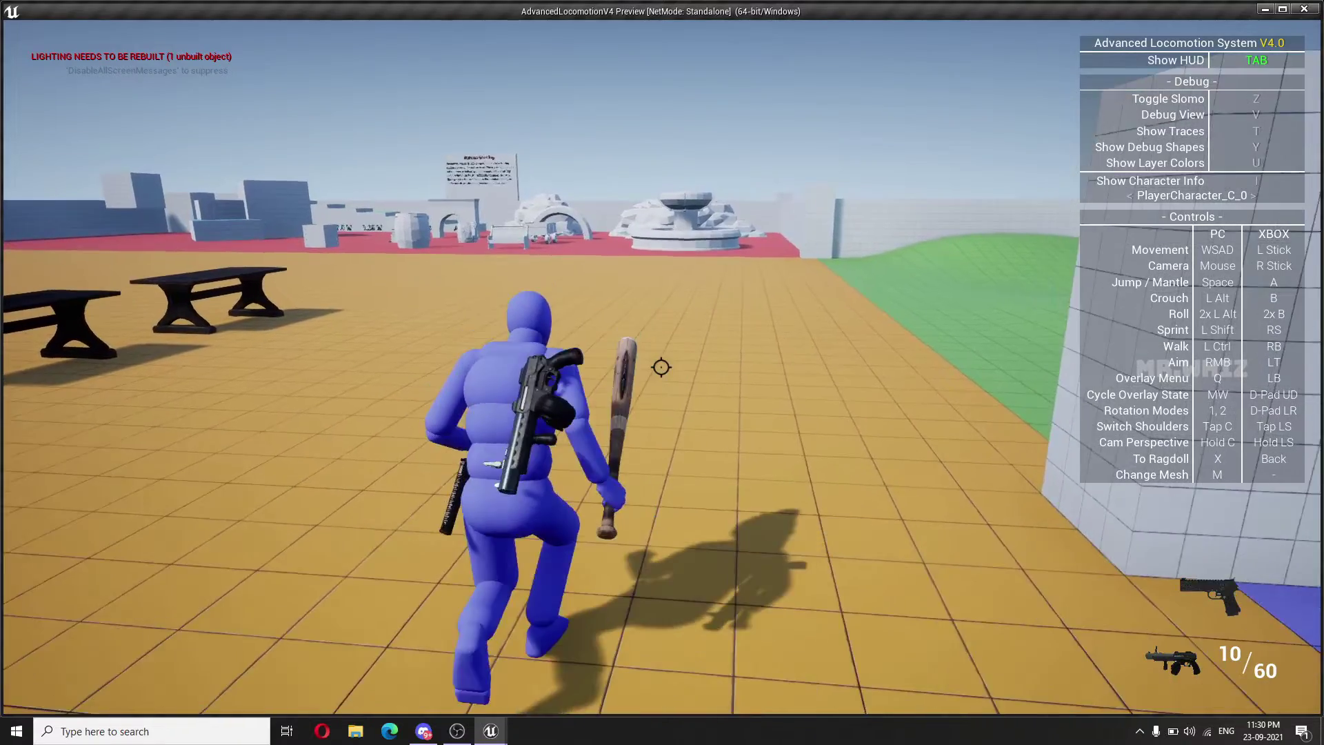
pyautogui.press('alt')
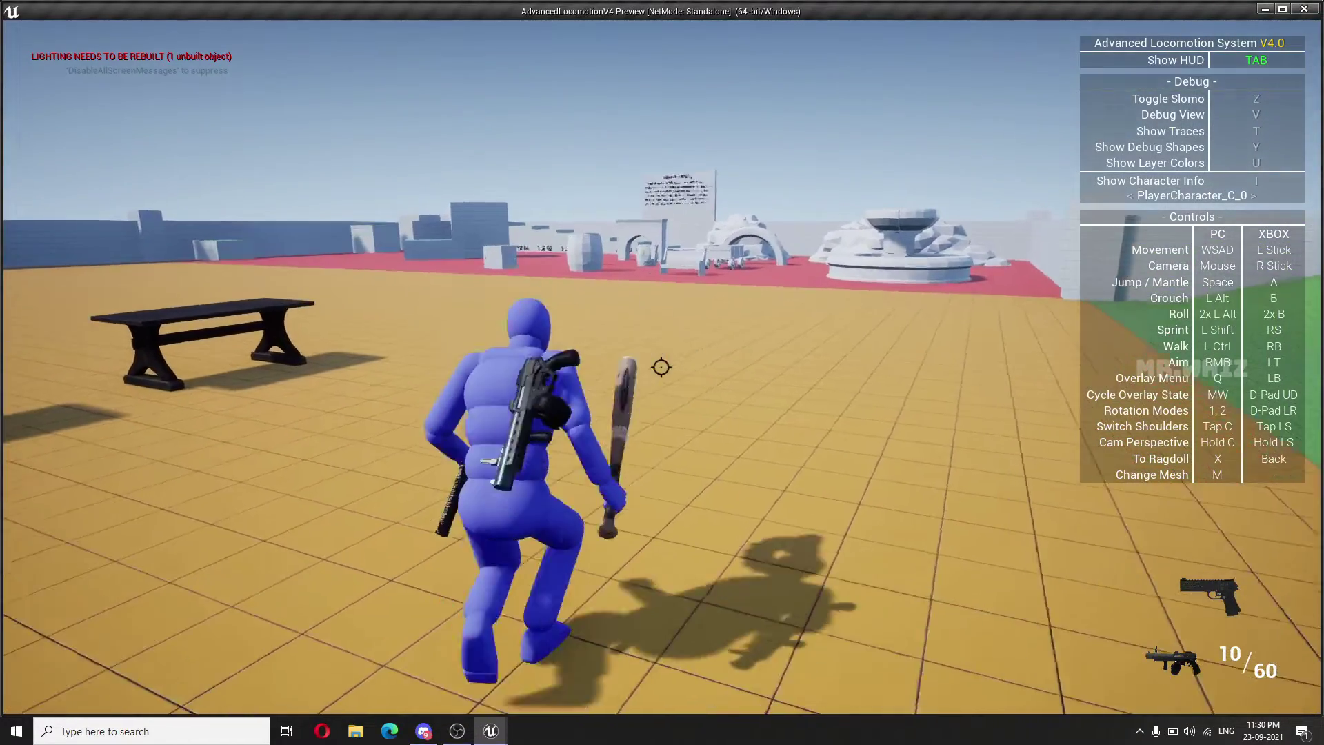
pyautogui.press('alt')
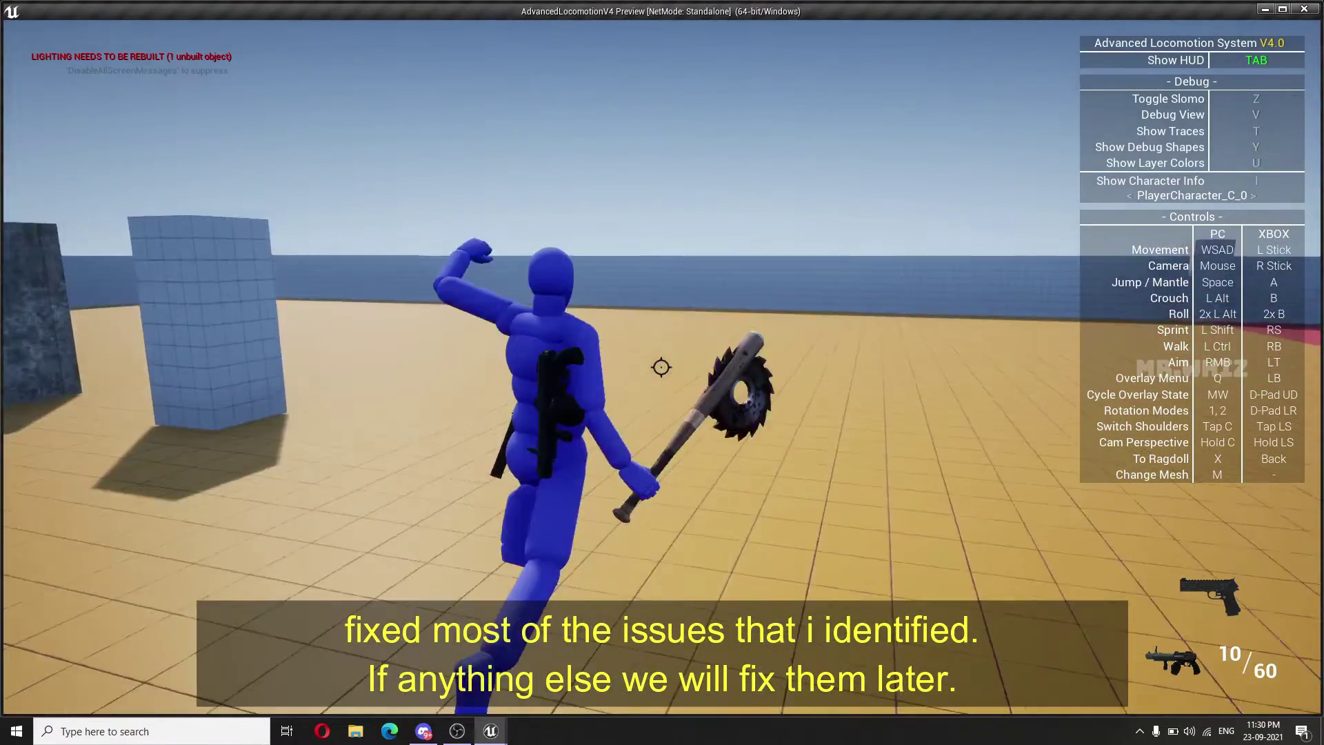
pyautogui.press('alt')
pyautogui.press('alt')
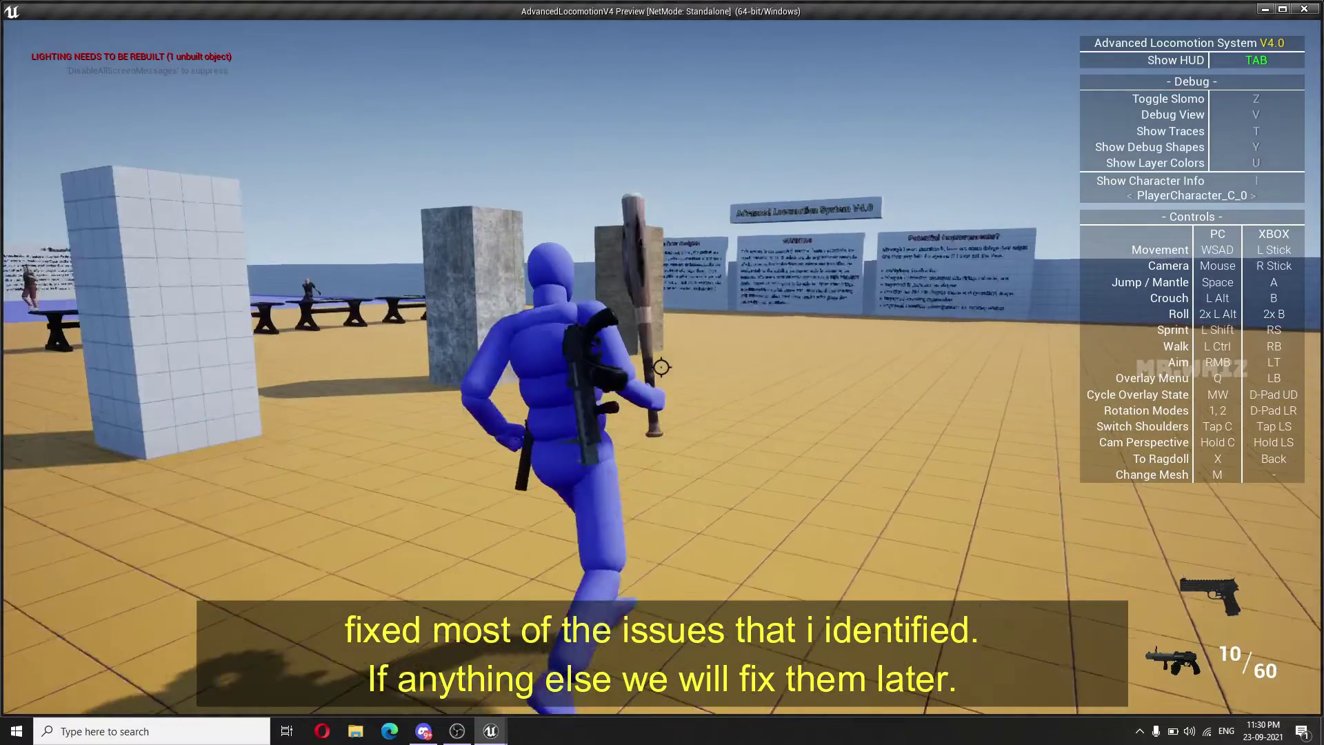
pyautogui.press('w')
pyautogui.scroll(-1, 660, 367)
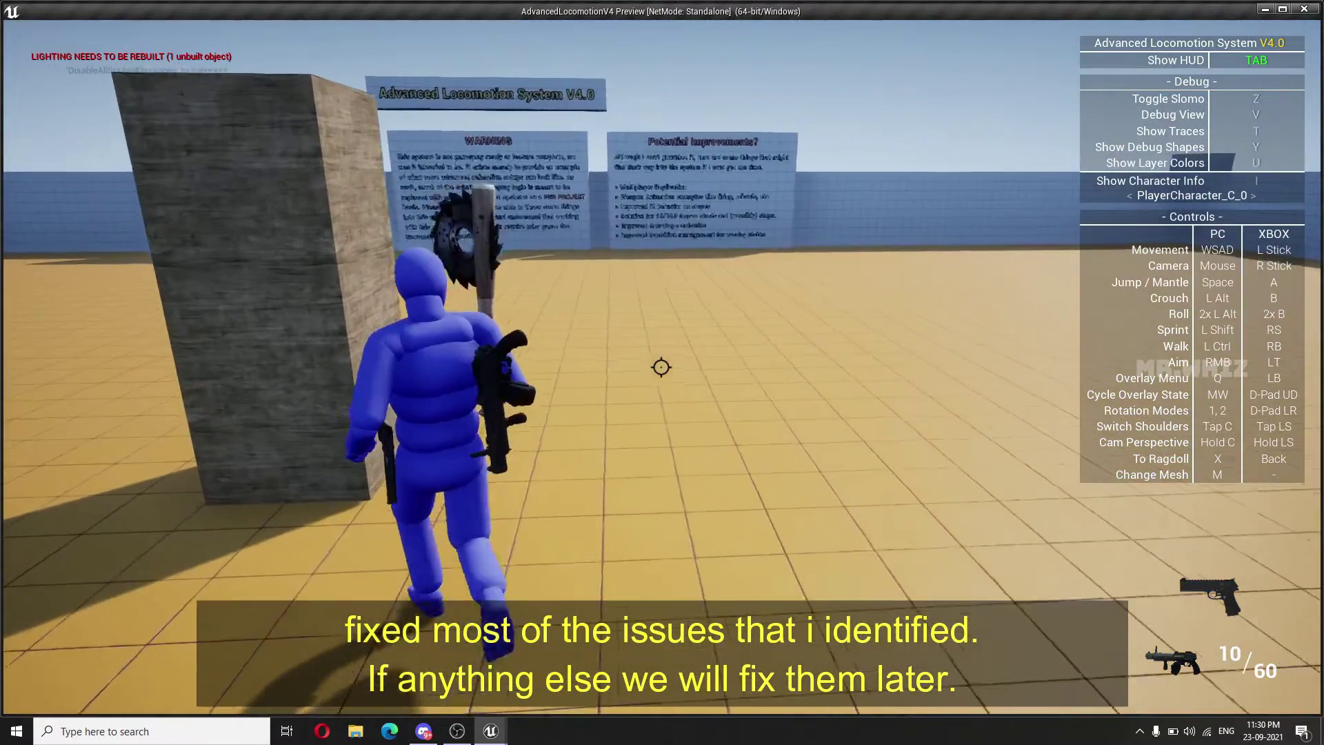